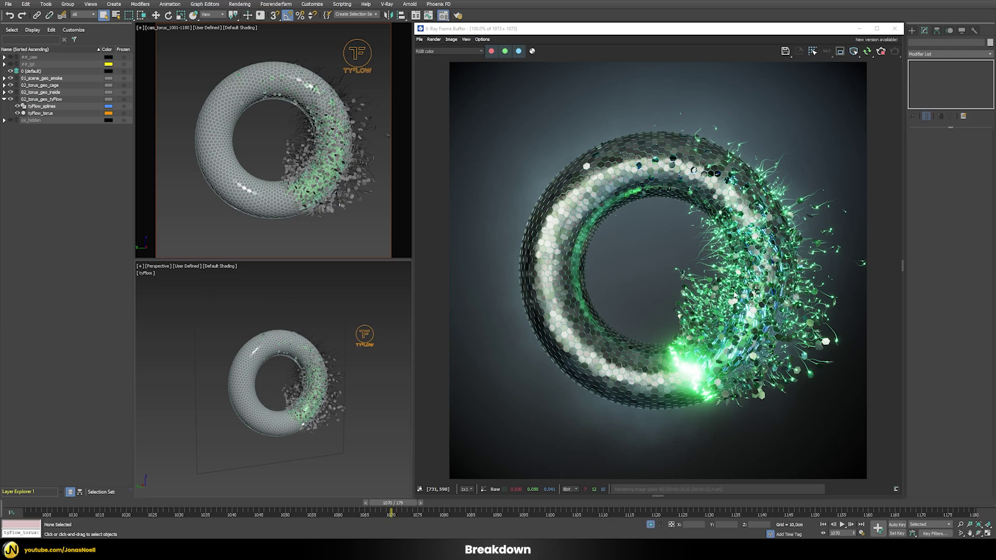
- Inspect the torus render up close and toggle tyFlow_splines, tyFlow_torus and 02_torus_geo_cage to examine each element's contribution
scroll(739, 296, "up", 2)
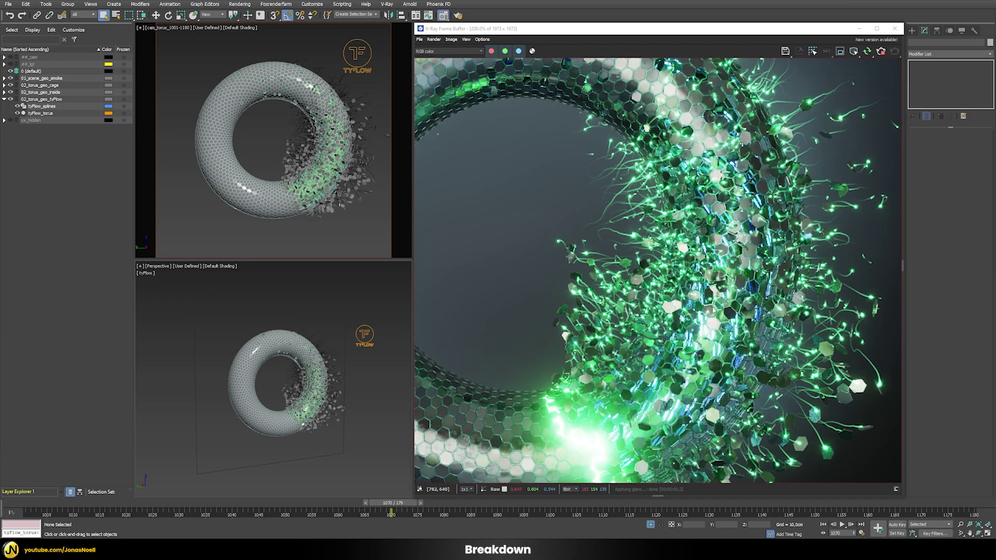
scroll(577, 260, "down", 2)
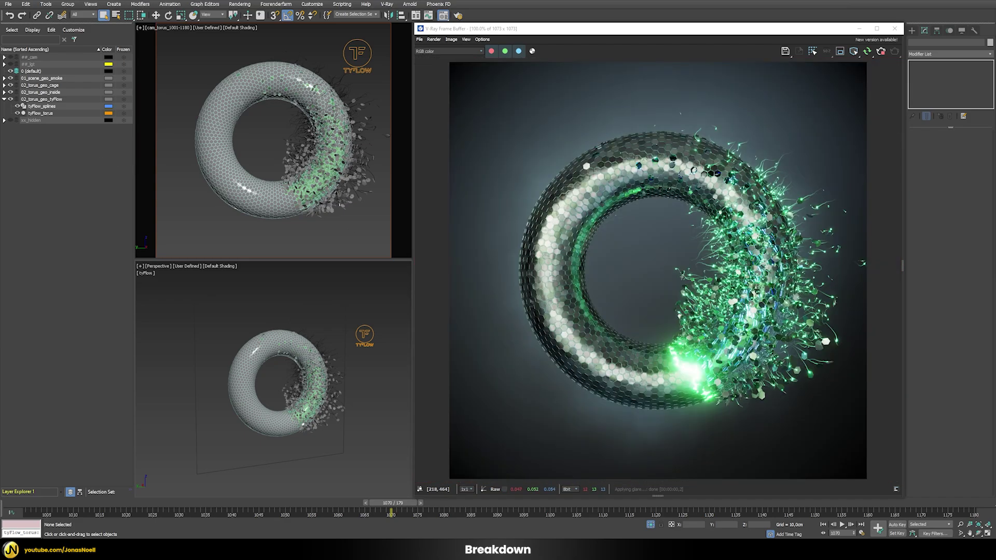
left_click(17, 106)
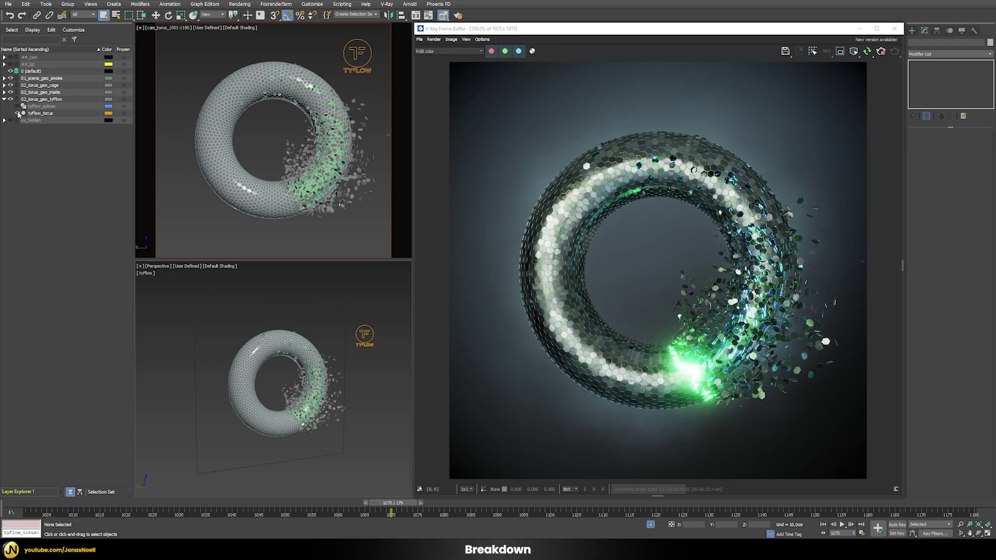
left_click(17, 114)
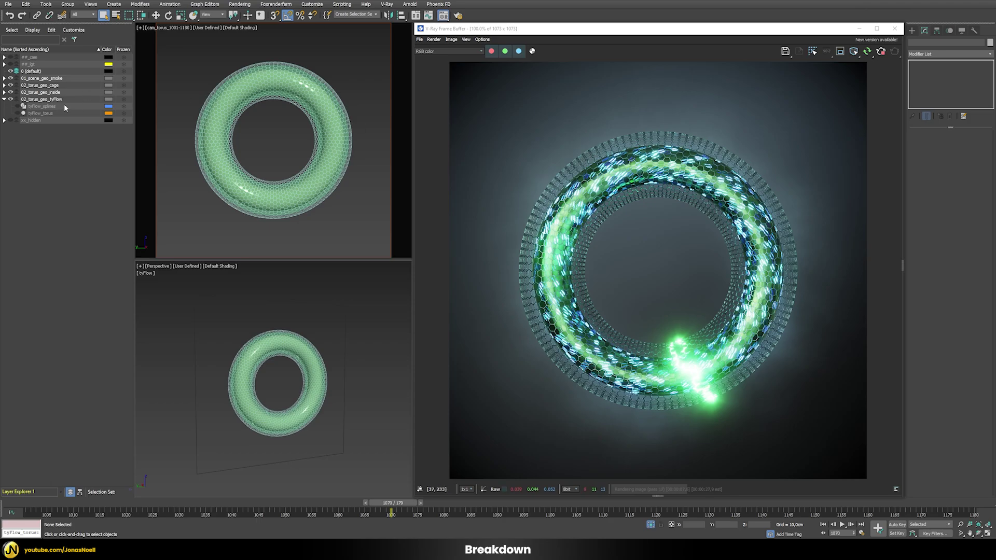
left_click(11, 85)
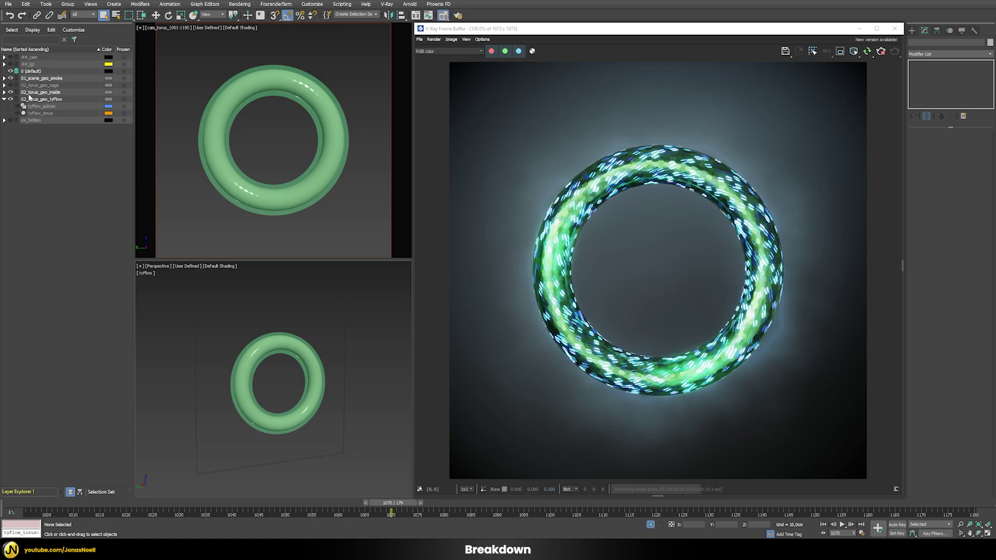
left_click(11, 85)
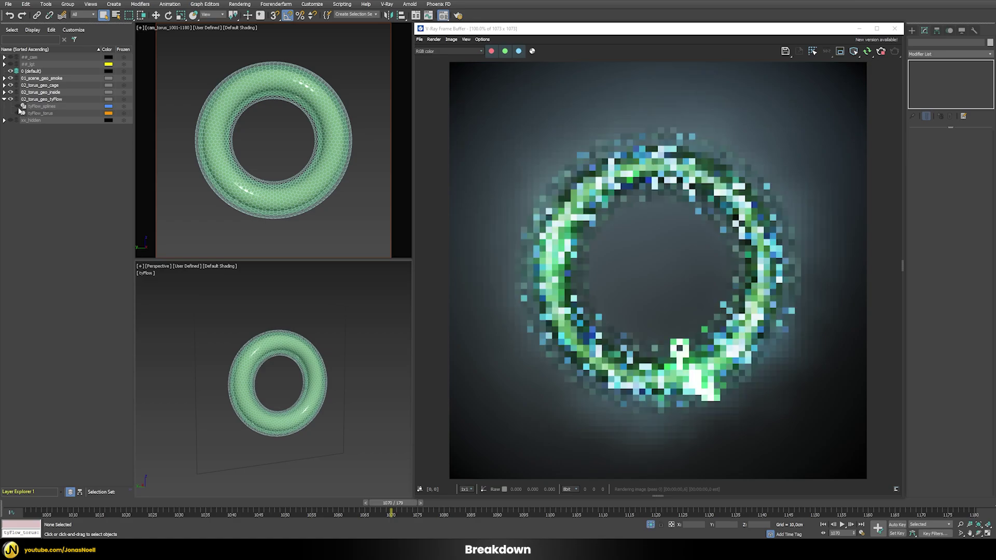
left_click(19, 113)
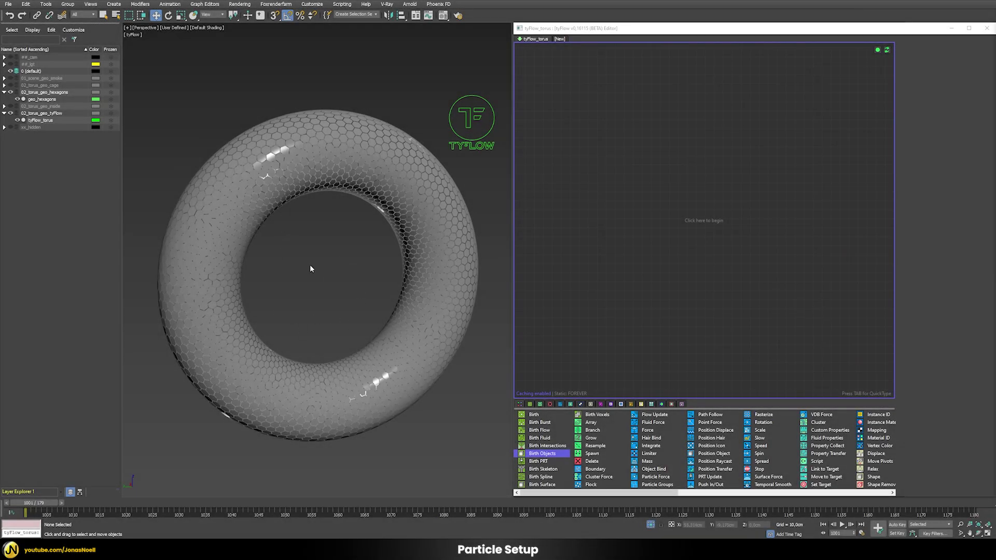
- Examine the hexagon pieces of geo_hexagons up close with edged faces shown, and identify the tyFlow object beside the torus
left_click(244, 226)
key("F4")
scroll(252, 241, "up", 5)
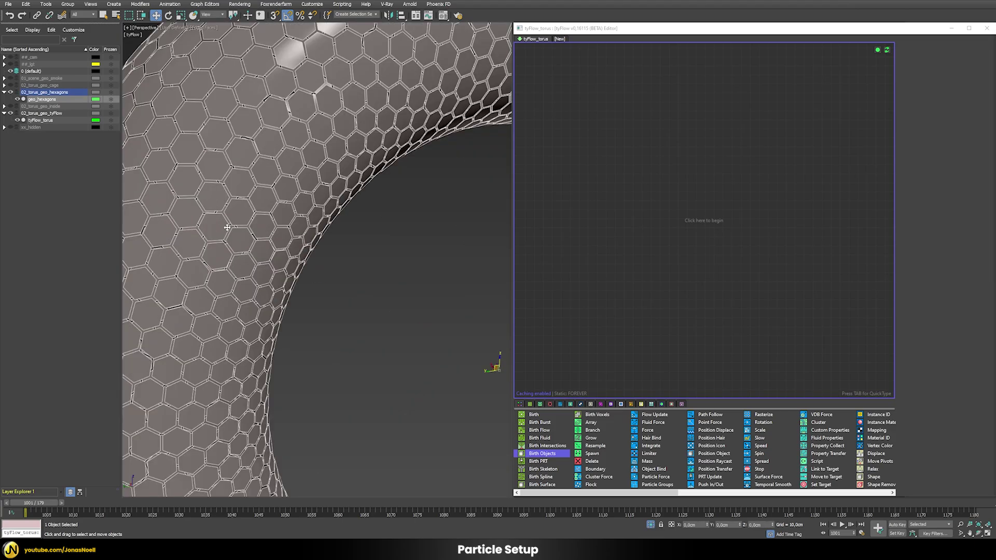
scroll(258, 255, "up", 8)
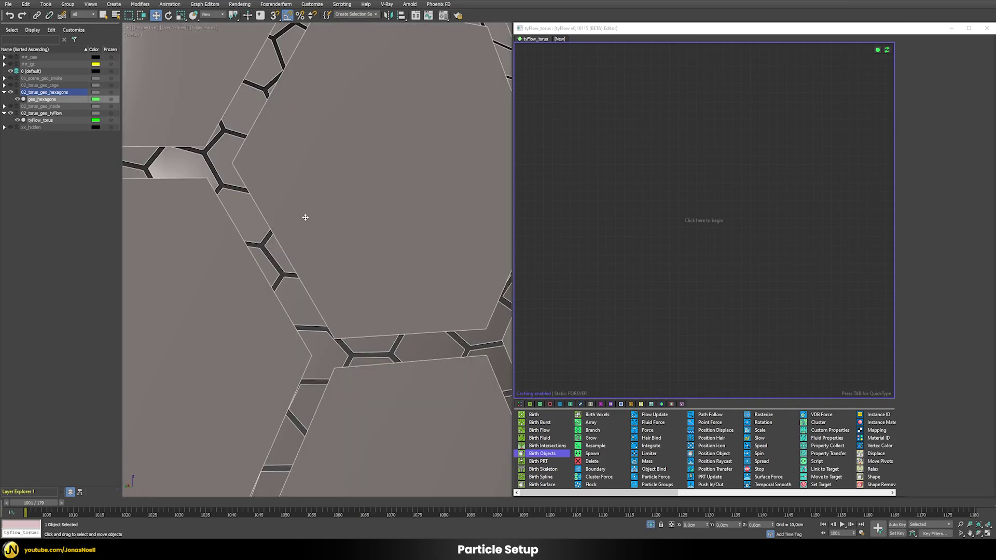
scroll(341, 318, "down", 8)
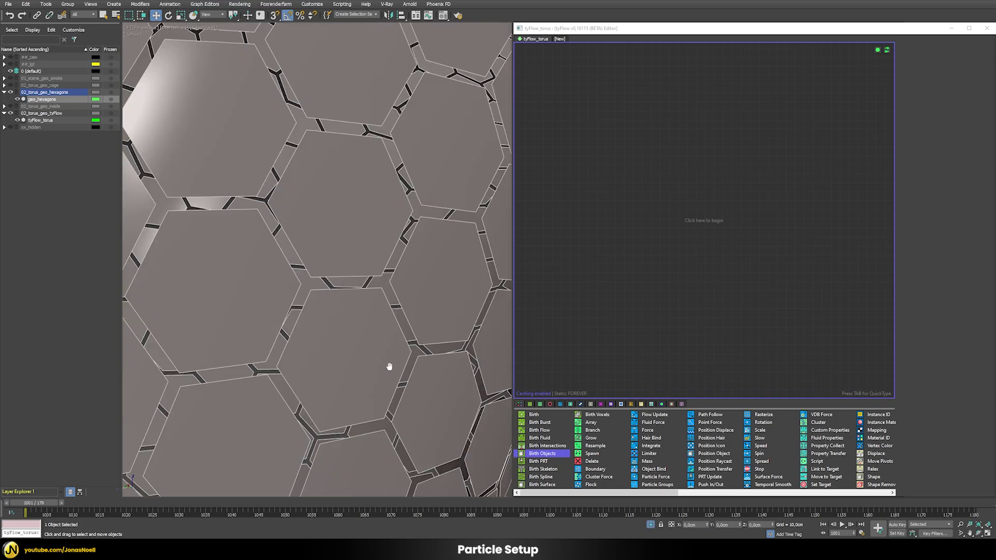
scroll(344, 285, "down", 12)
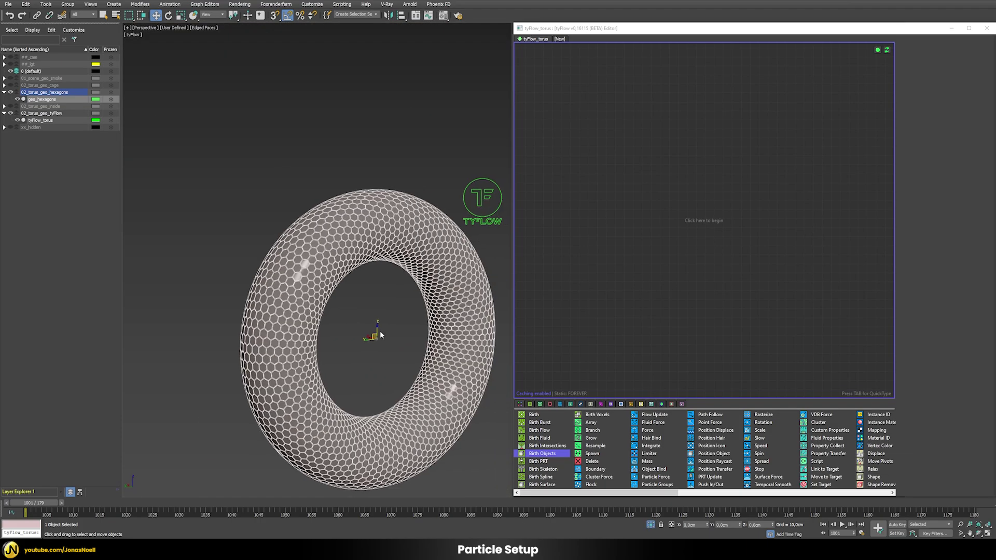
middle_click_drag(361, 327, 318, 288)
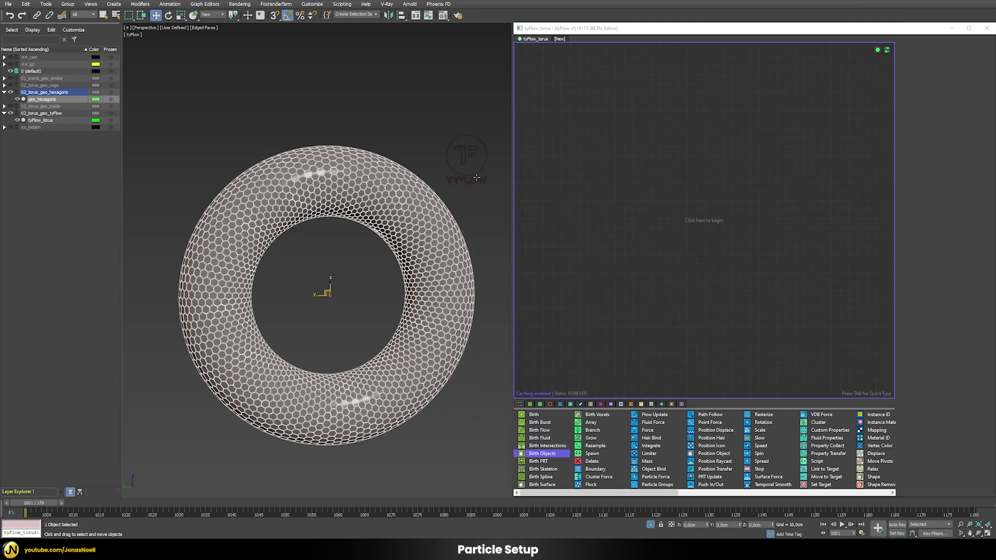
left_click(485, 181)
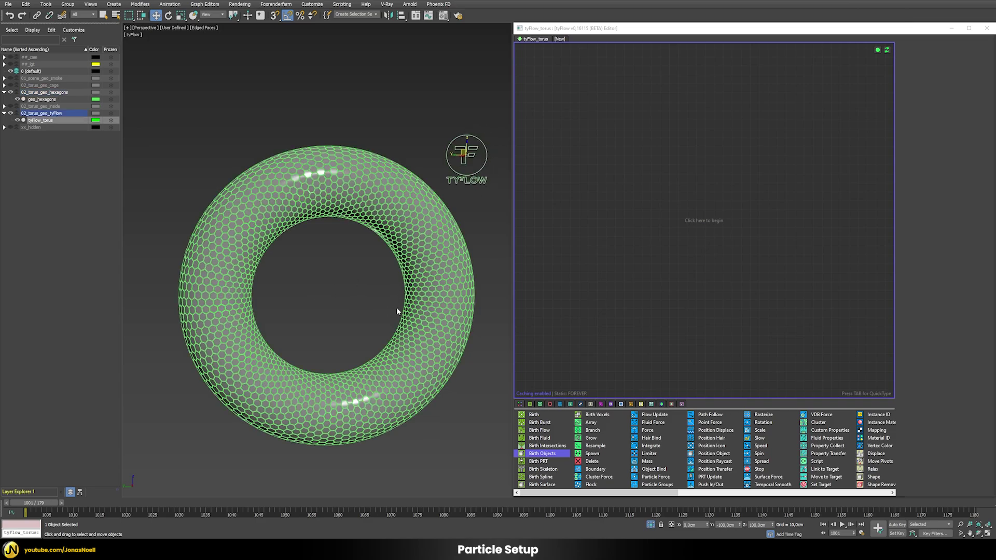
left_click(358, 278)
key("F4")
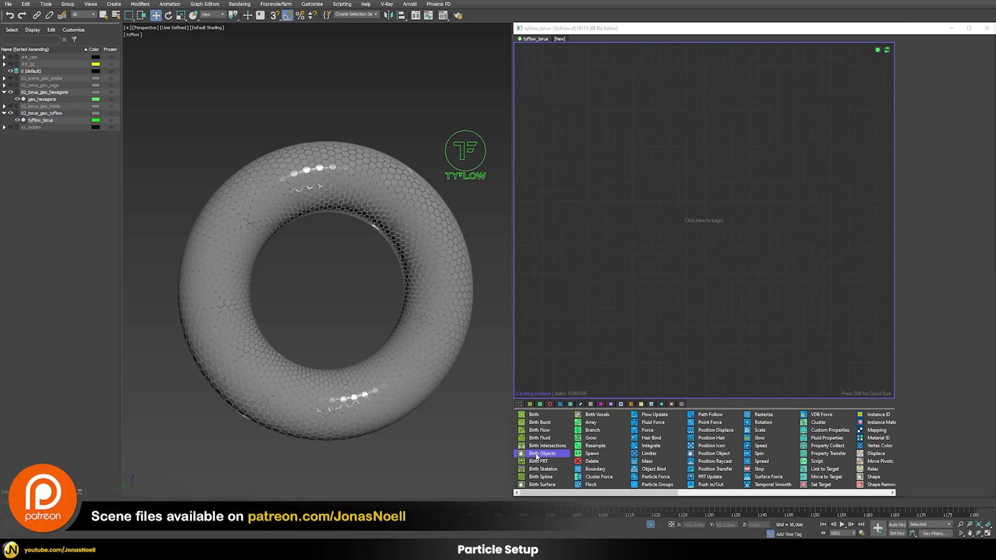
- Create a new event with a Birth Objects operator in the empty flow and add geo_hexagons as its source object
left_click_drag(537, 455, 545, 68)
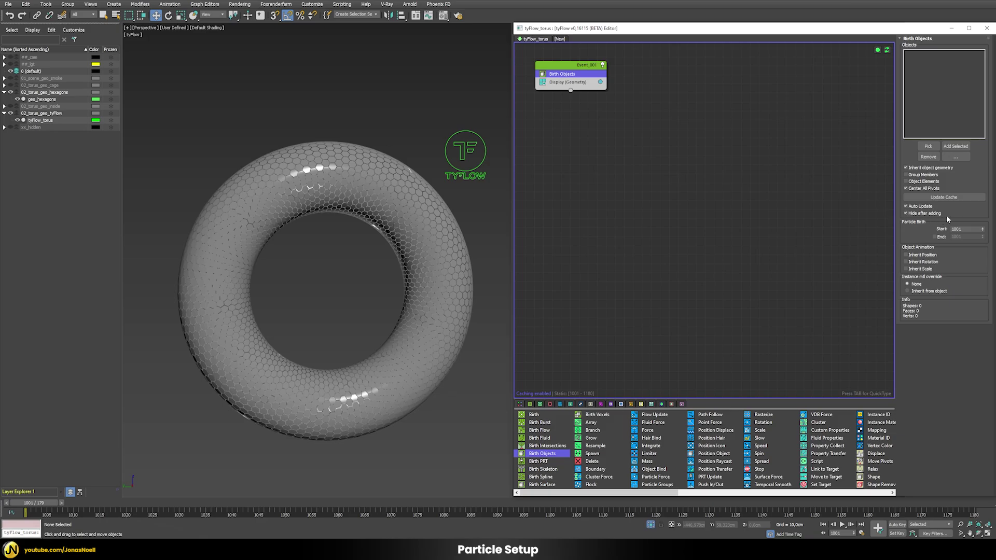
left_click(923, 147)
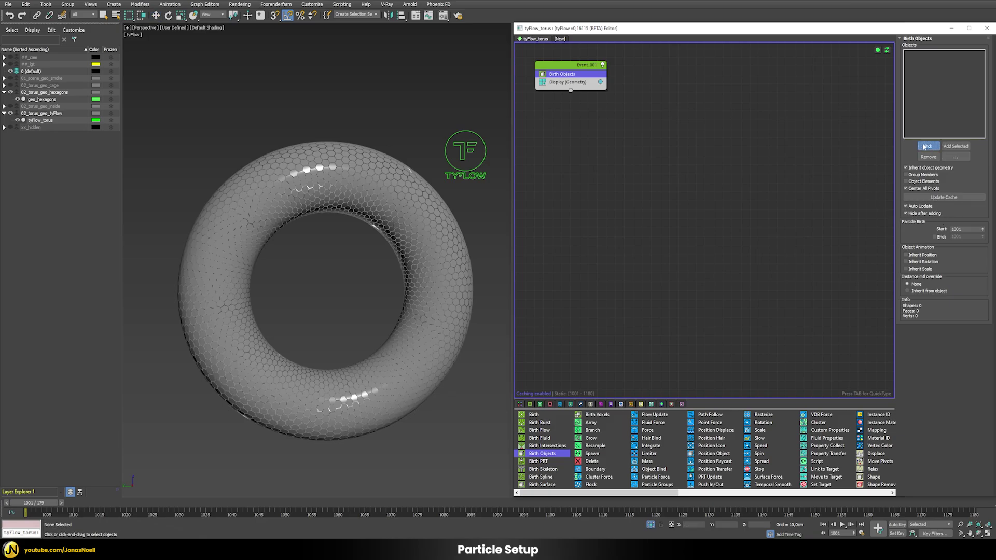
left_click(45, 100)
left_click(45, 100)
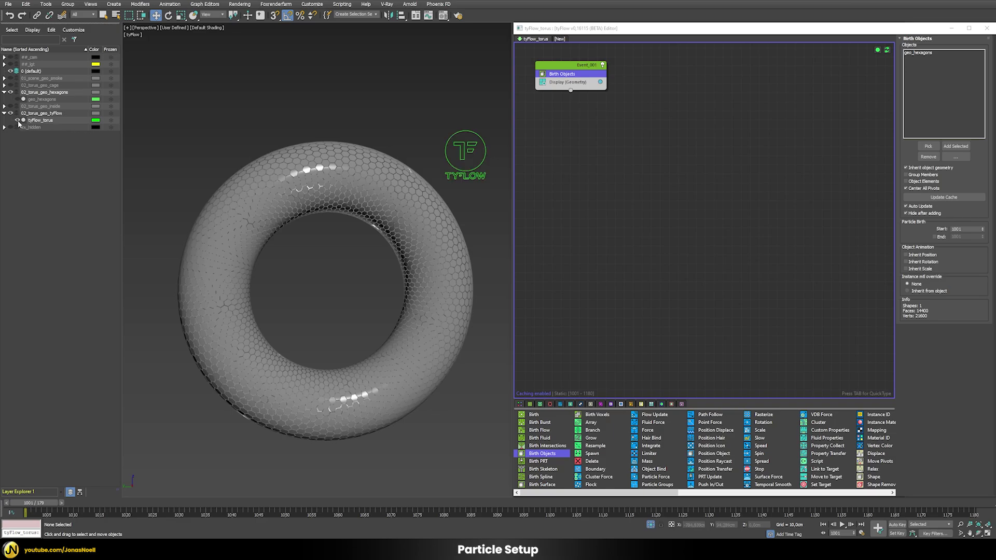
- Toggle the visibility of tyFlow_torus off and on to check that the viewport shows the flow's particles
left_click(18, 120)
left_click(18, 120)
left_click(18, 120)
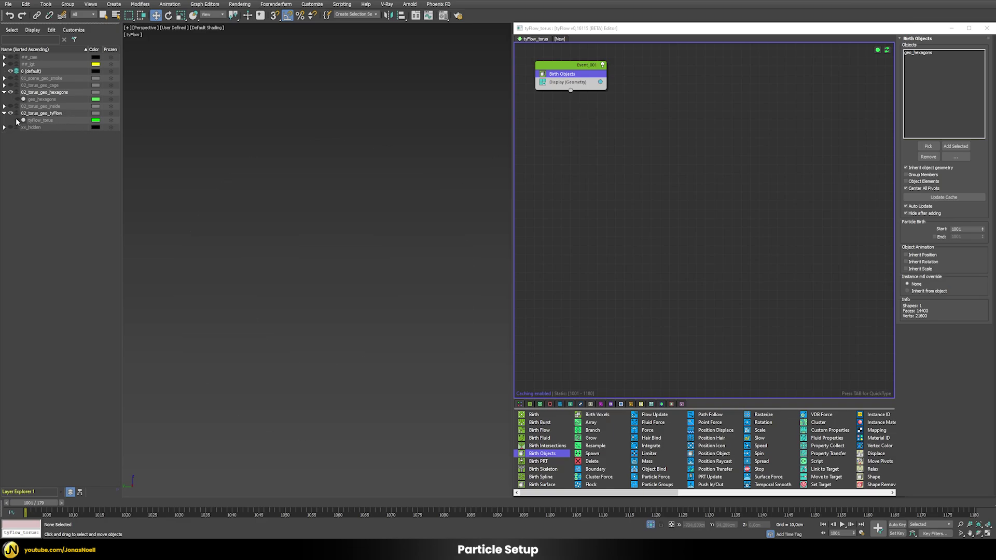
left_click(18, 121)
- Add a Display Data operator to the event below Birth Objects
key("Tab")
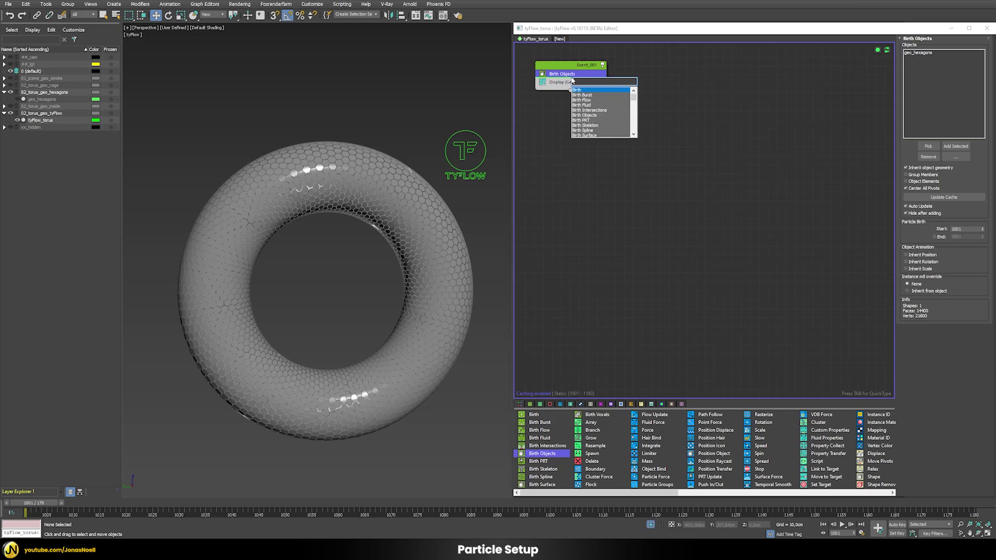
type("dis")
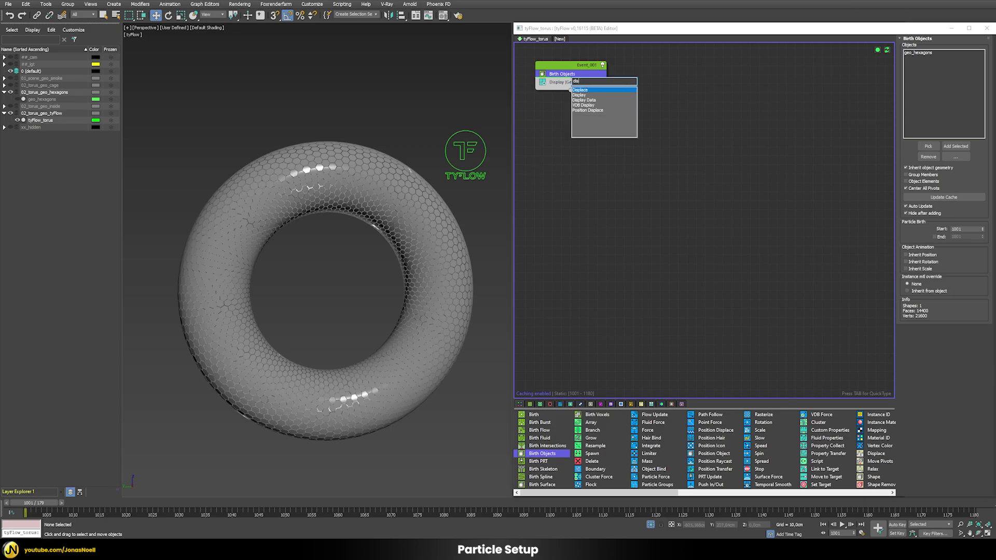
left_click(586, 100)
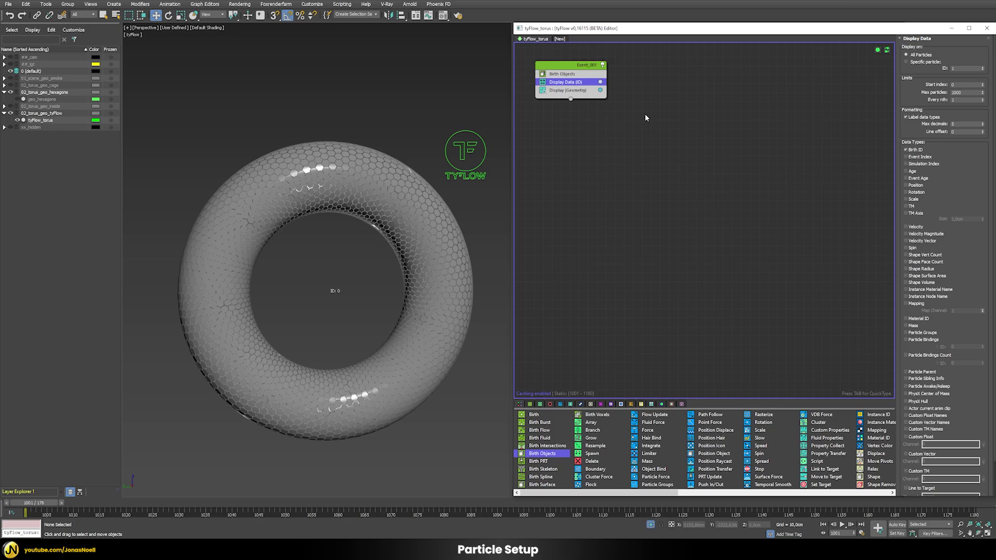
- Add a Face Fracture operator between Birth Objects and Display Data in the event
key("Tab")
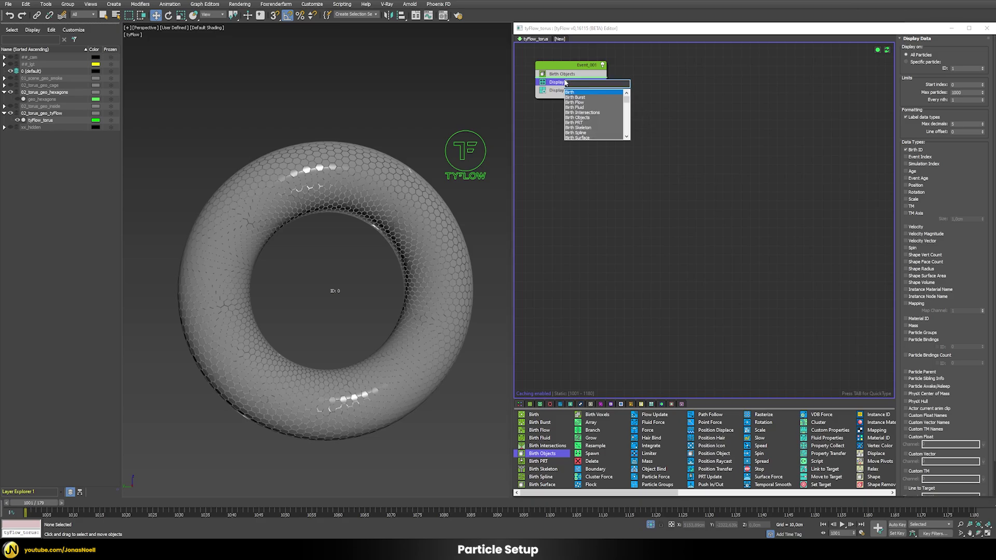
type("fac")
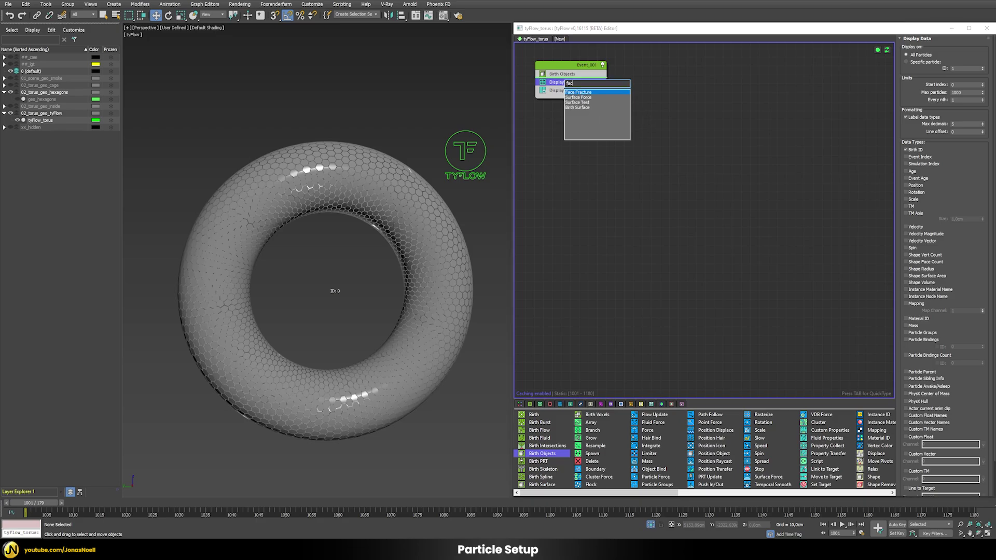
left_click(573, 92)
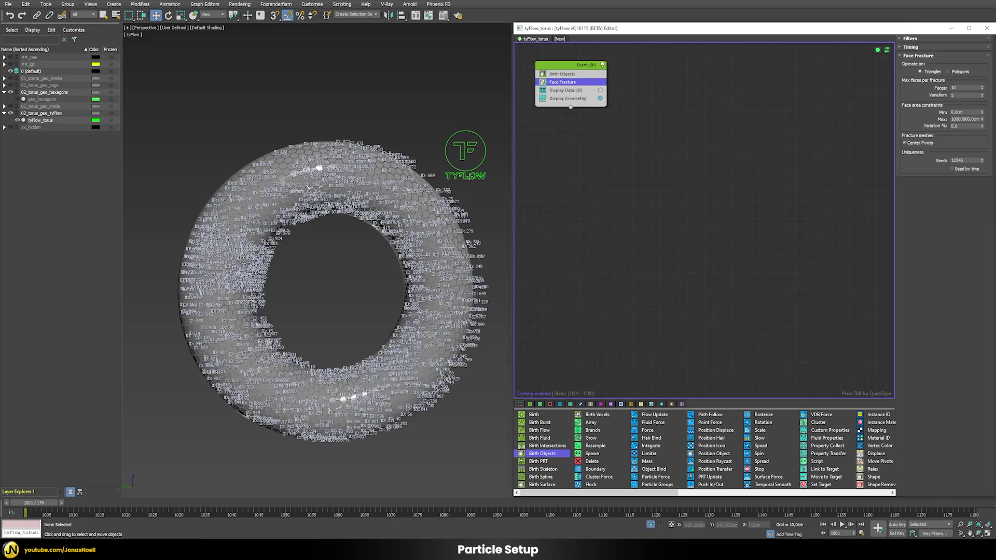
- Set the Display Data operator's maximum particles to 10000 and check the ID labels on the hexagons
left_click(565, 91)
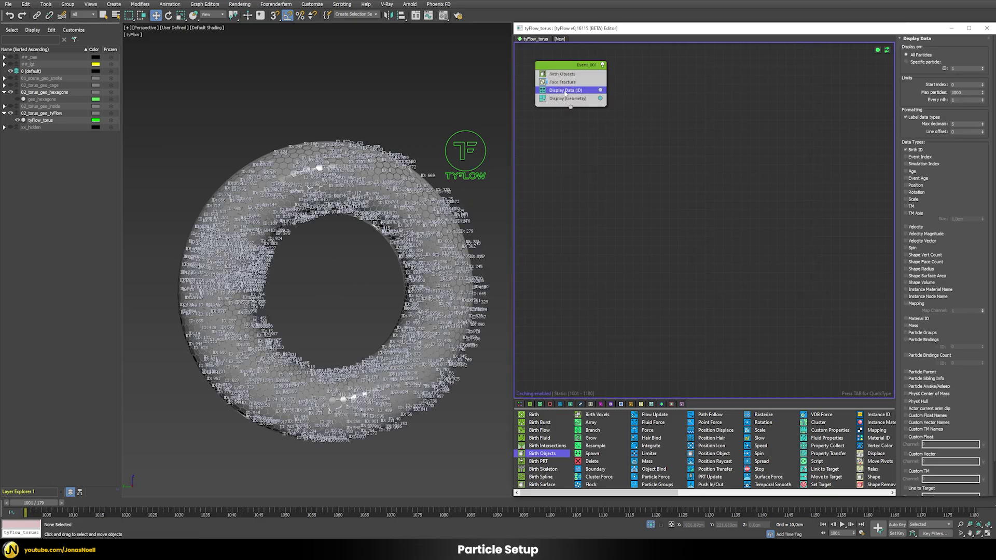
left_click(966, 93)
type("10000")
key("Return")
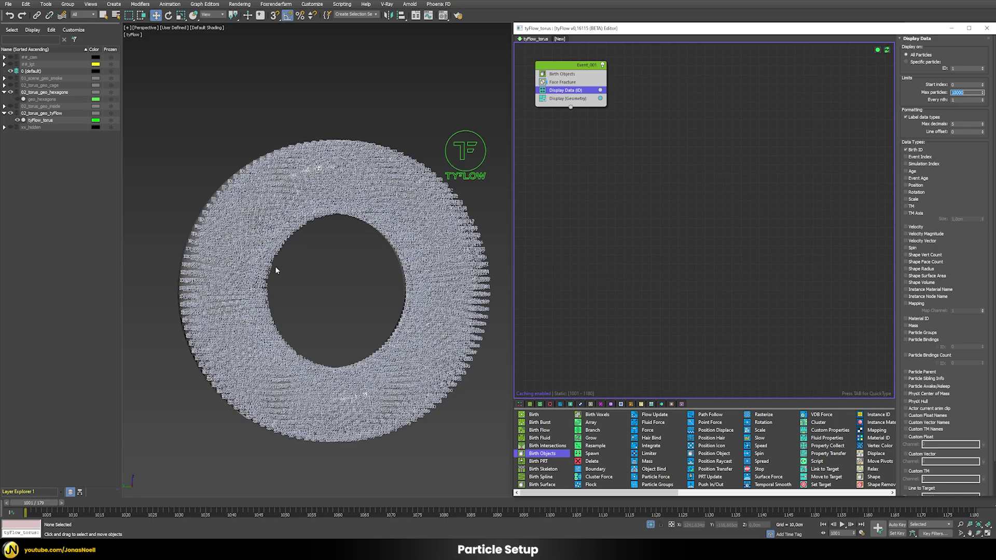
scroll(276, 270, "up", 10)
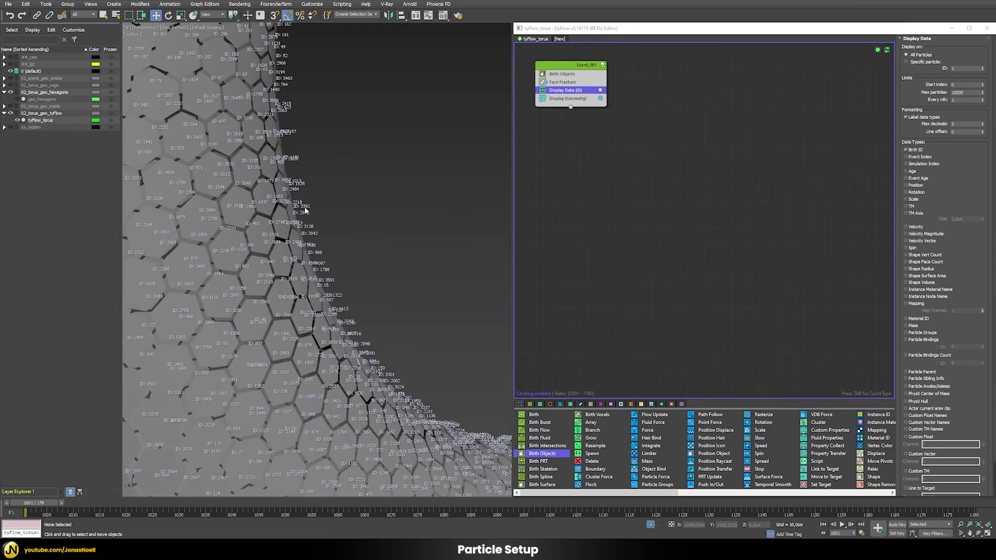
scroll(305, 210, "down", 10)
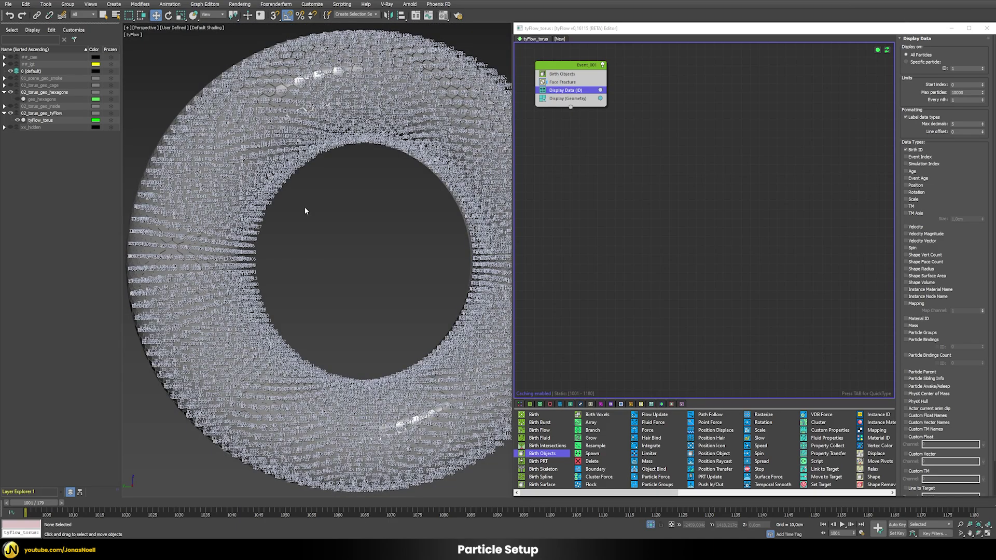
middle_click_drag(362, 231, 313, 231)
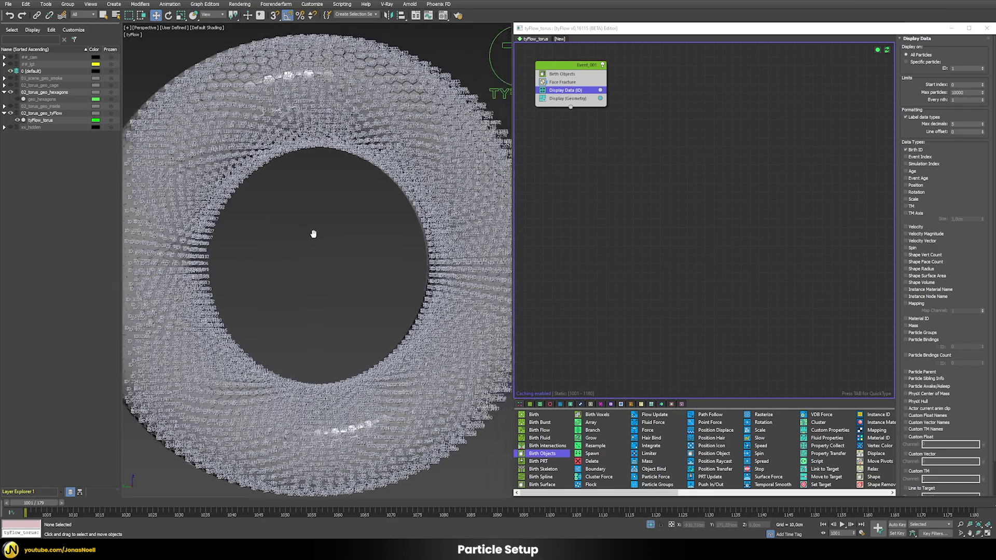
- Enable the TM Axis data type in Display Data with a size of 10 cm
left_click(906, 213)
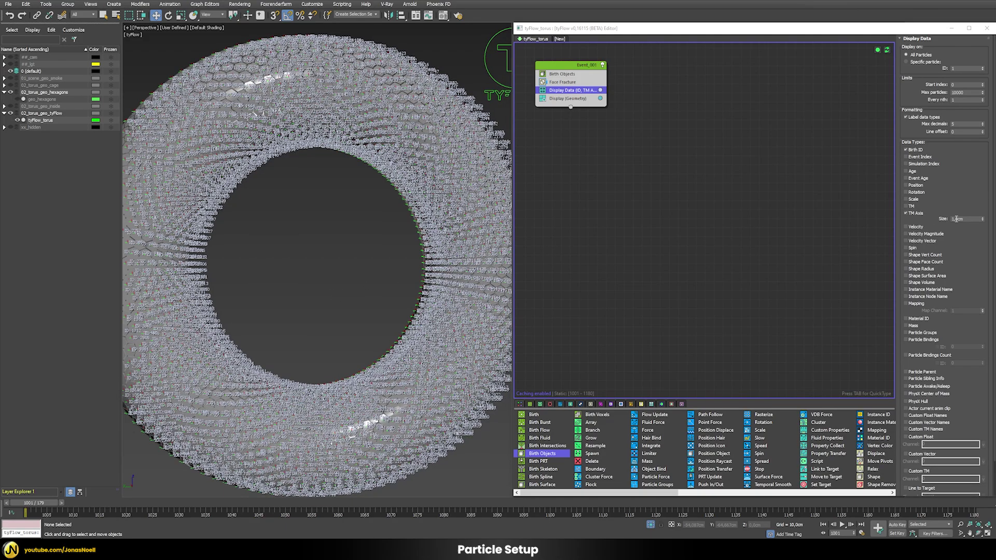
double_click(957, 219)
type("10")
key("Return")
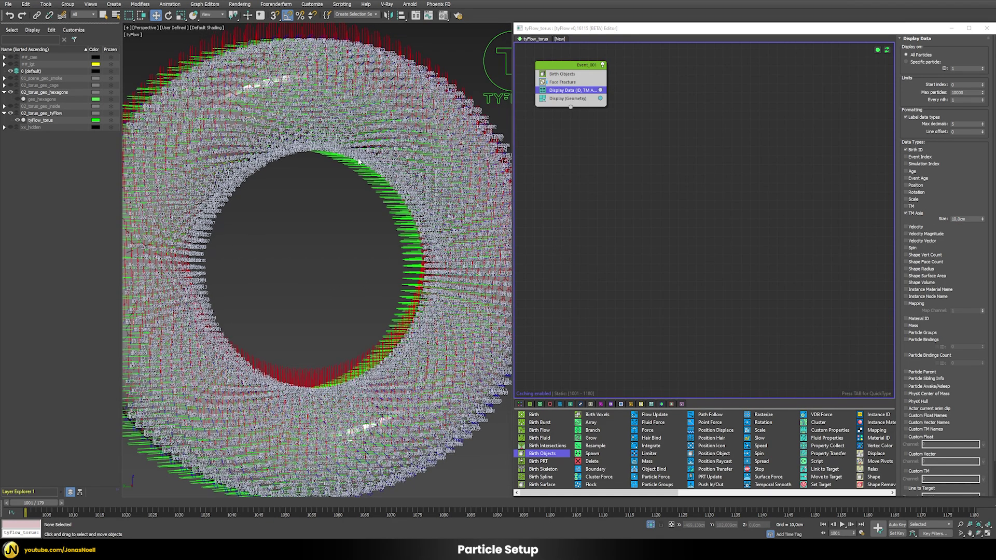
- Inspect the particle axes around the torus and disable the Birth ID data type in Display Data
middle_click_drag(359, 162, 361, 266, "alt")
scroll(391, 277, "down", 5)
scroll(413, 269, "up", 4)
scroll(382, 282, "down", 3)
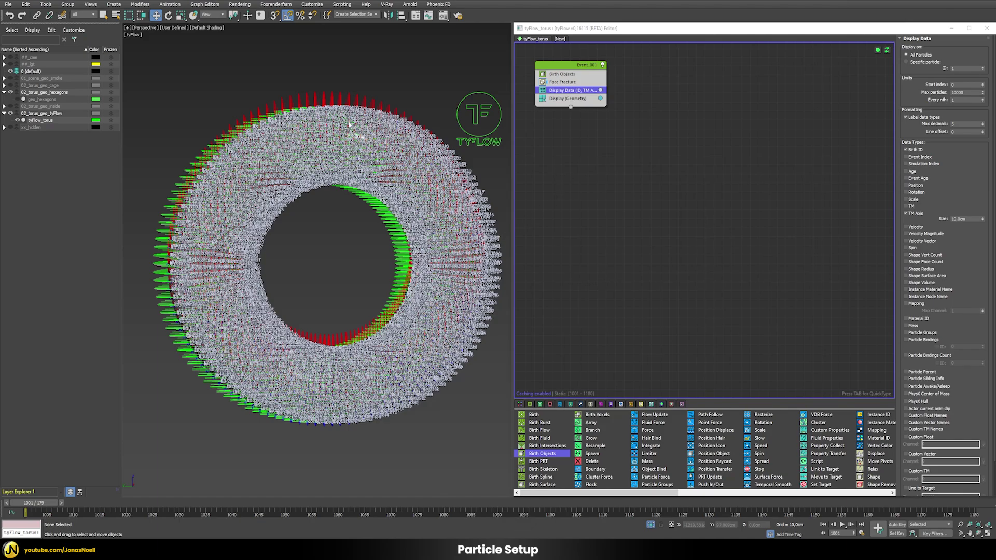
middle_click_drag(356, 216, 349, 216)
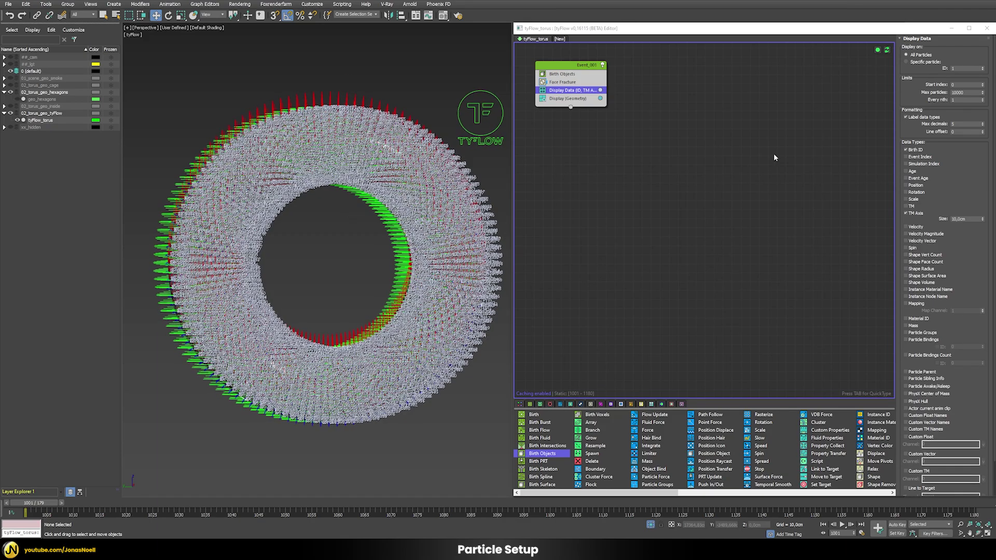
left_click(906, 150)
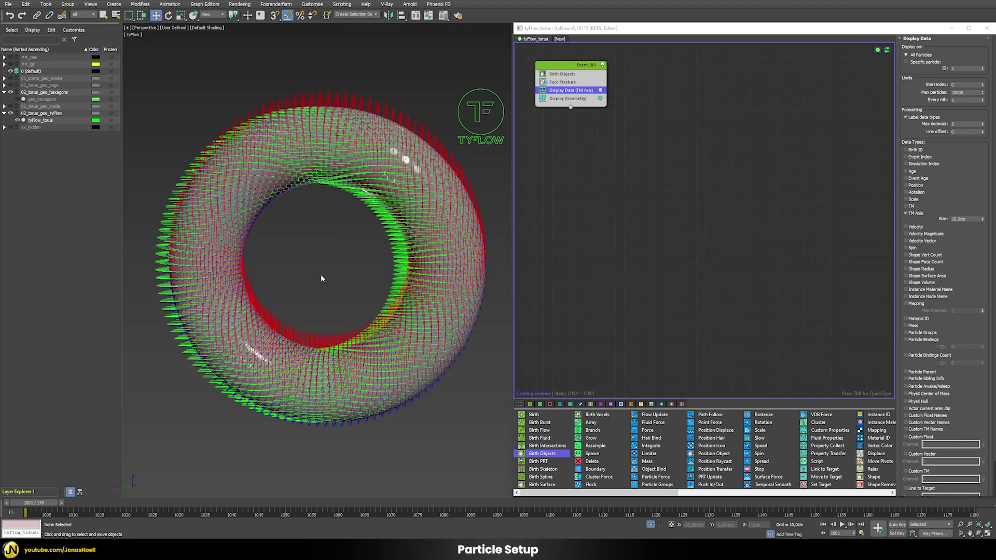
middle_click_drag(334, 278, 428, 259)
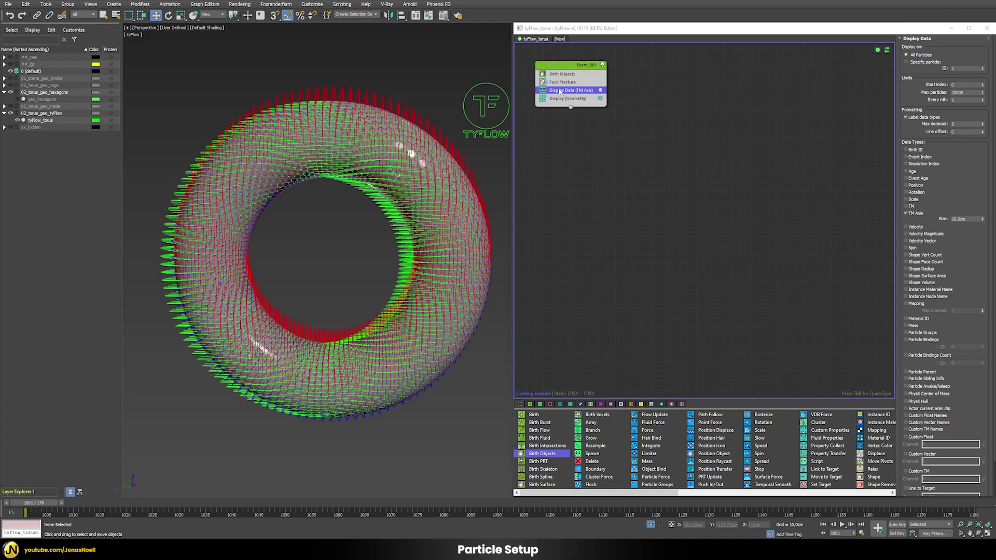
- Add a Rotation operator between Face Fracture and Display Data and check the randomized hexagon orientations on the torus
key("Tab")
type("ro")
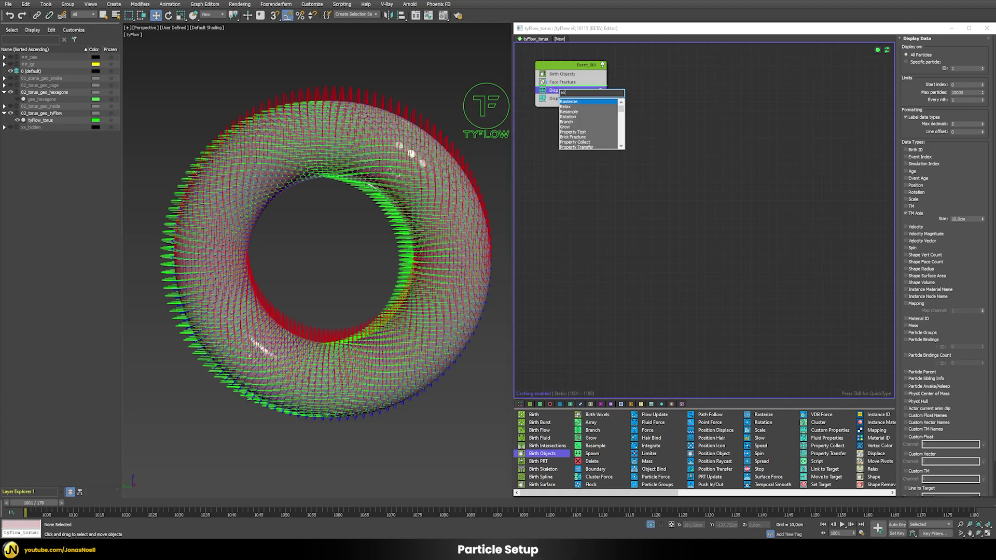
type("t")
key("Return")
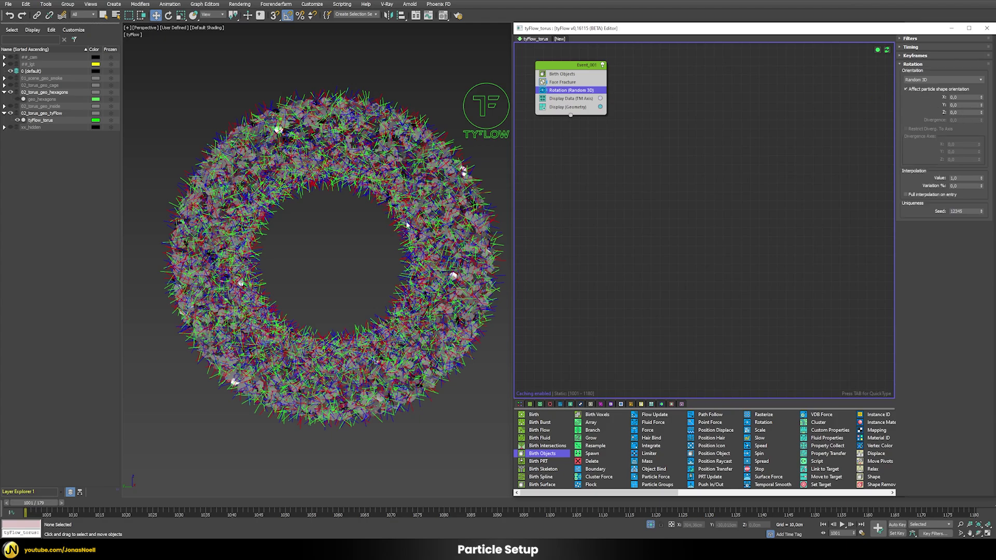
scroll(408, 224, "up", 10)
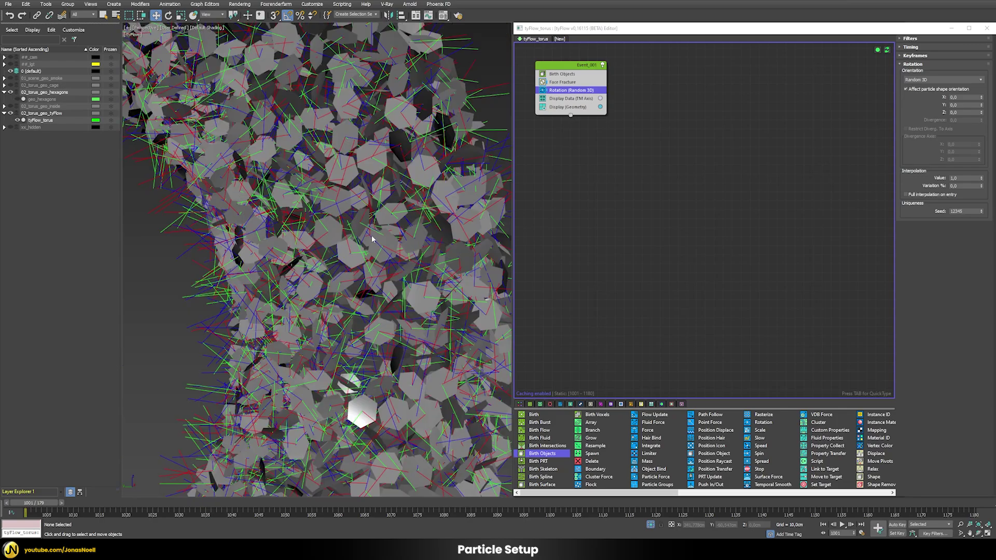
scroll(372, 238, "down", 10)
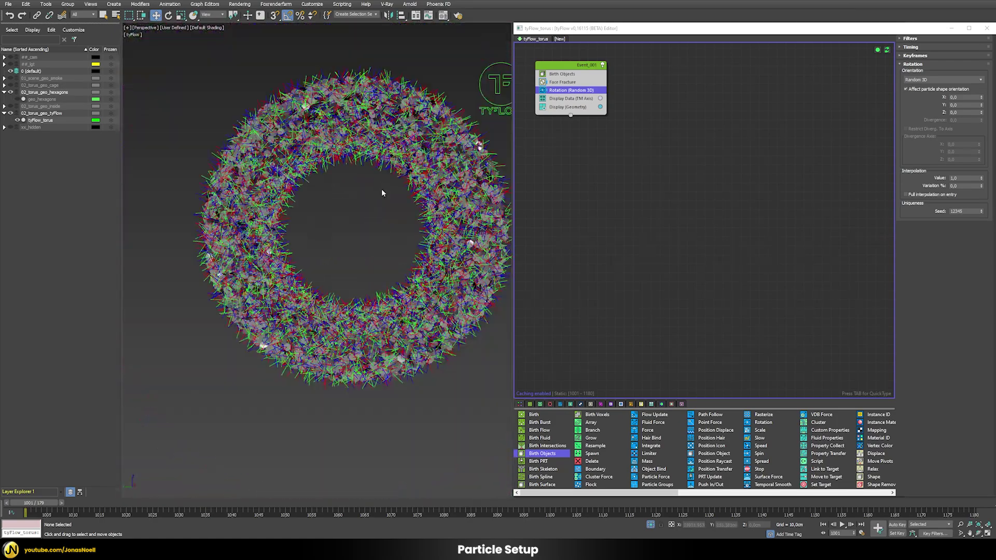
middle_click_drag(382, 190, 362, 197)
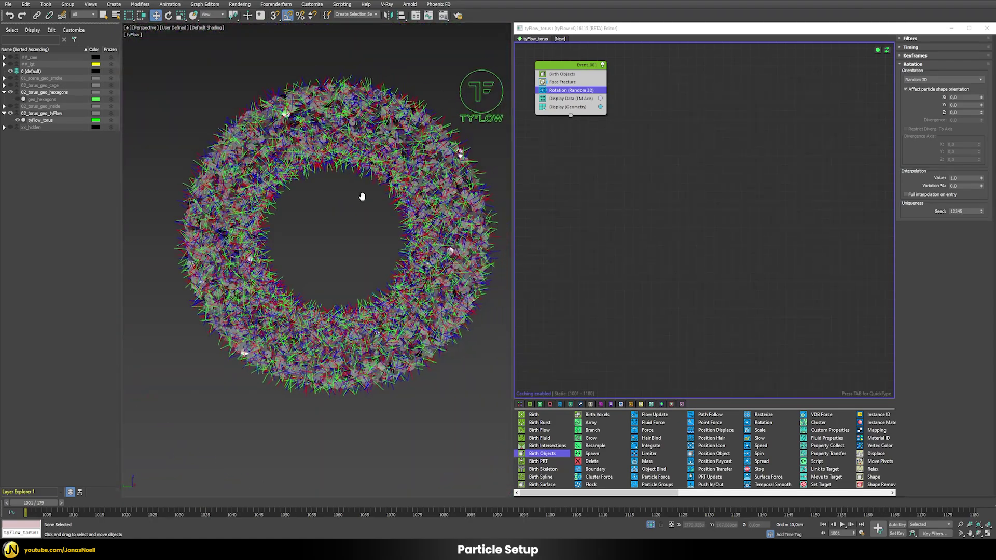
- Disable Affect particle shape orientation in the Rotation operator and inspect the particle axes on the hexagons
left_click(915, 91)
scroll(467, 216, "up", 10)
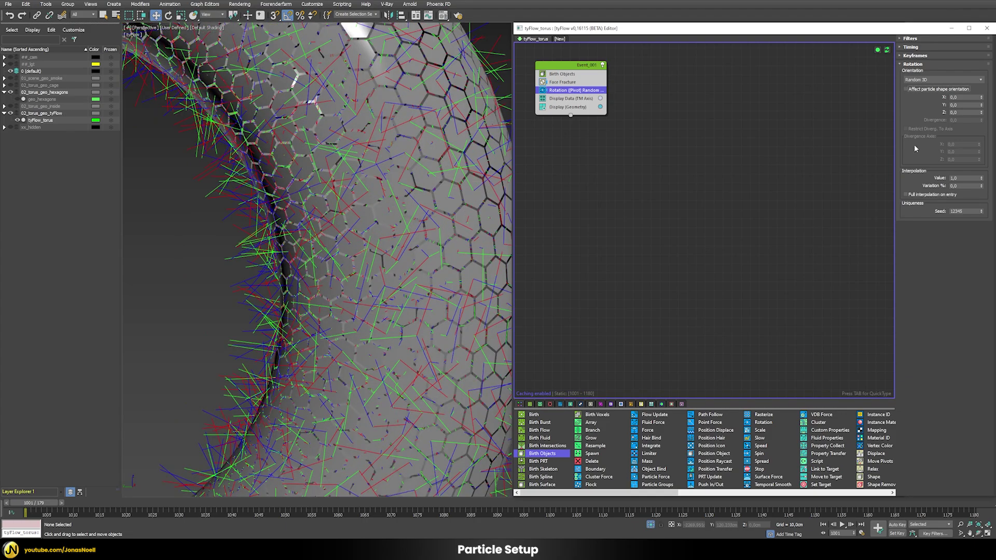
middle_click_drag(393, 230, 337, 206)
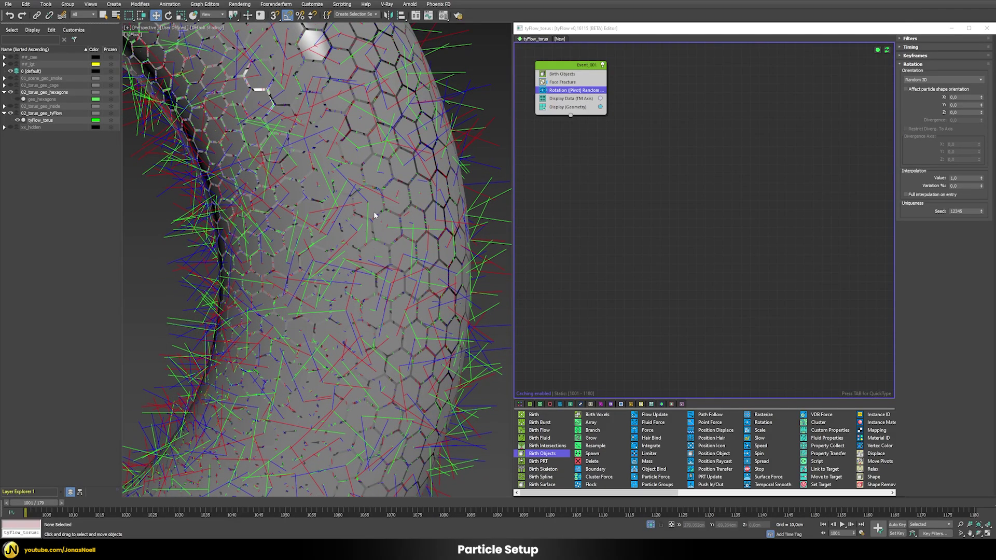
scroll(356, 295, "down", 3)
middle_click_drag(356, 296, 384, 329)
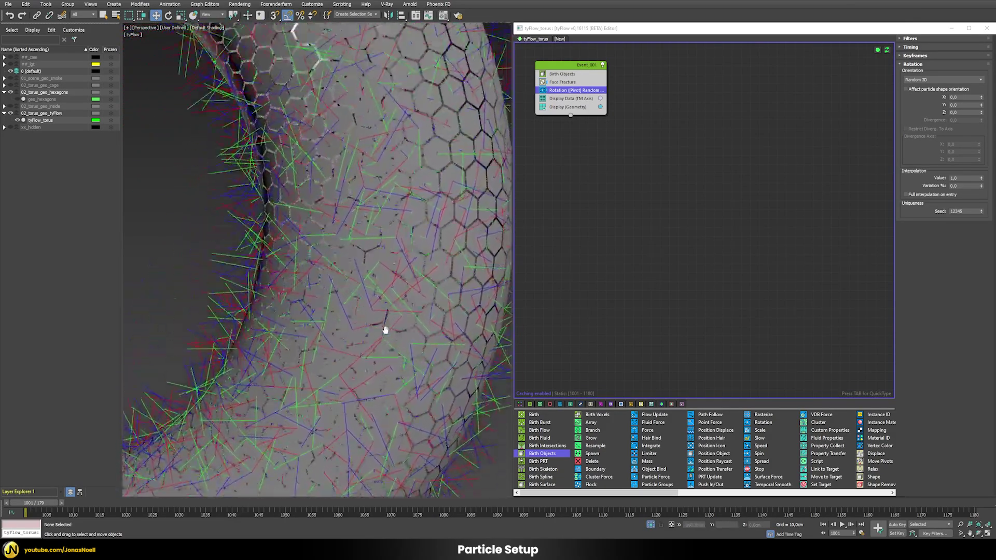
scroll(375, 274, "up", 3)
middle_click_drag(374, 273, 310, 295)
- Set the Rotation operator's orientation to Surface Align and pick geo_hexagons as its reference object
left_click(924, 79)
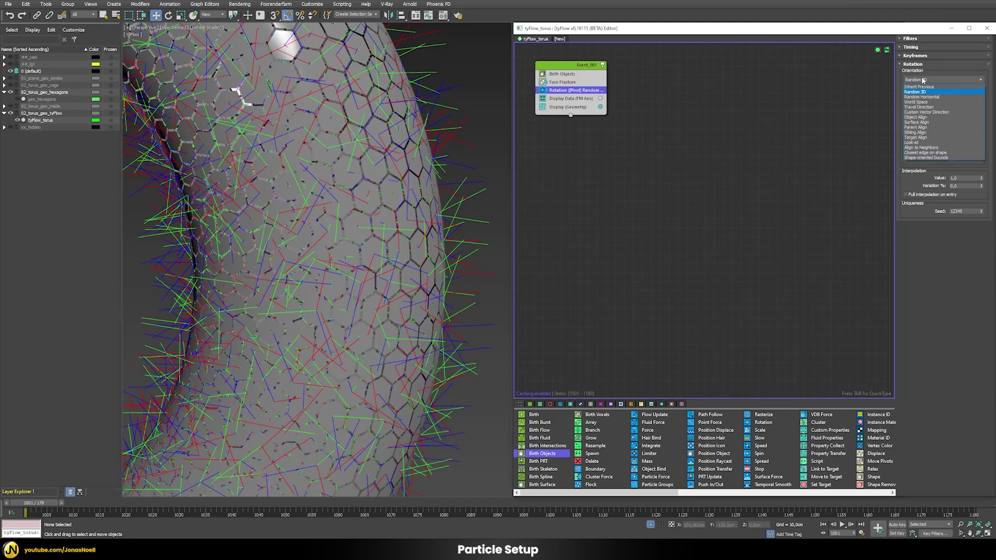
left_click(917, 122)
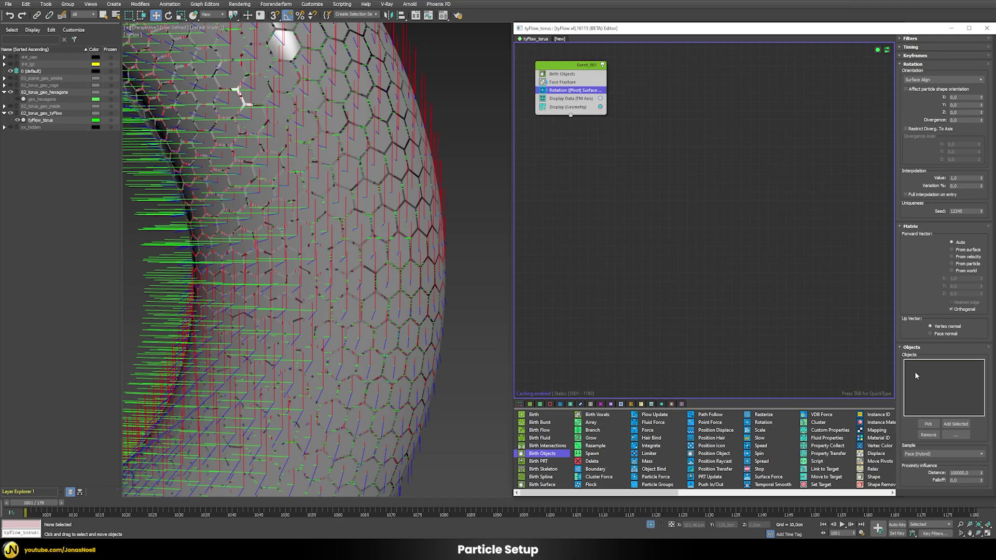
left_click(928, 423)
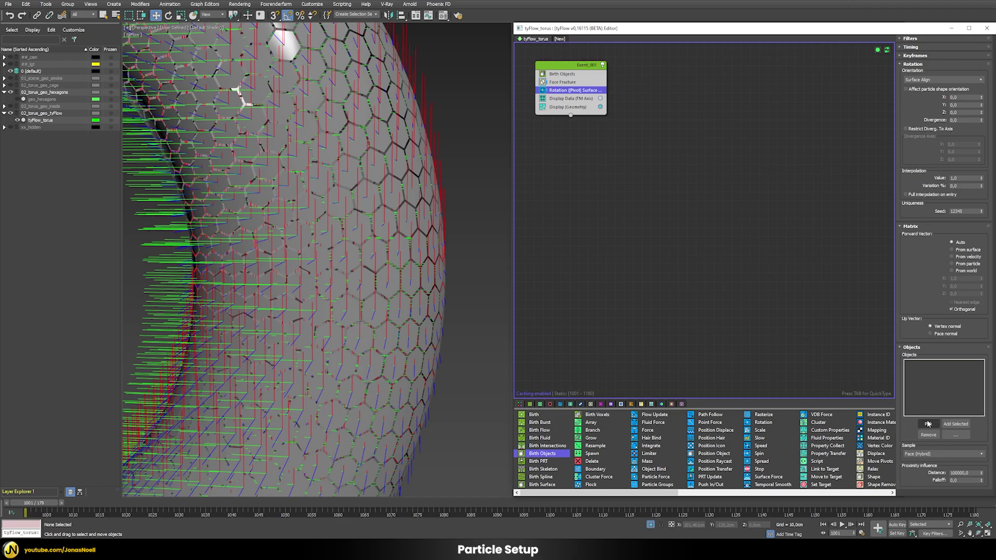
left_click(45, 99)
scroll(257, 194, "down", 5)
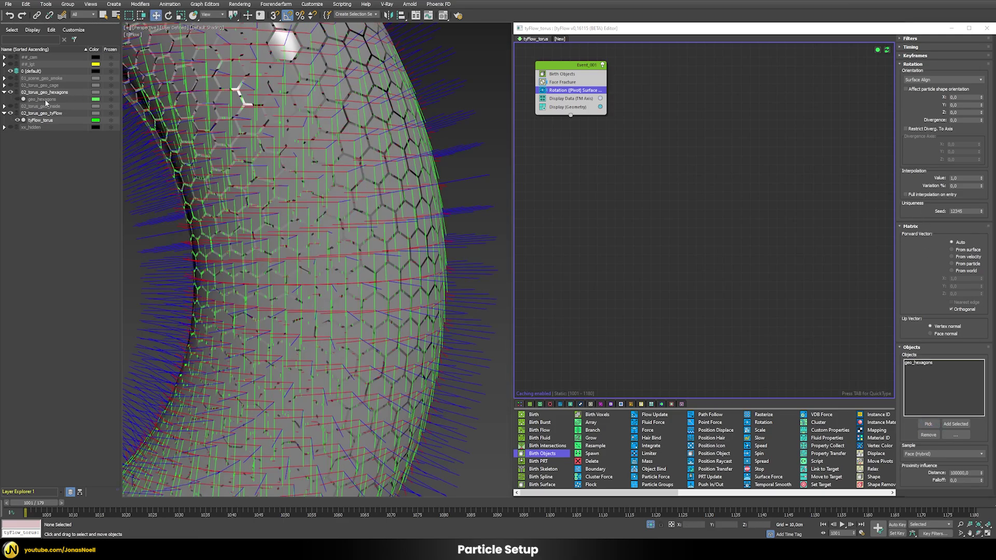
- Examine the surface-aligned particle axes on the inner and outer sides of the torus
scroll(262, 193, "down", 3)
scroll(322, 189, "up", 3)
middle_click_drag(322, 188, 377, 164, "alt")
scroll(405, 150, "up", 5)
scroll(430, 140, "down", 5)
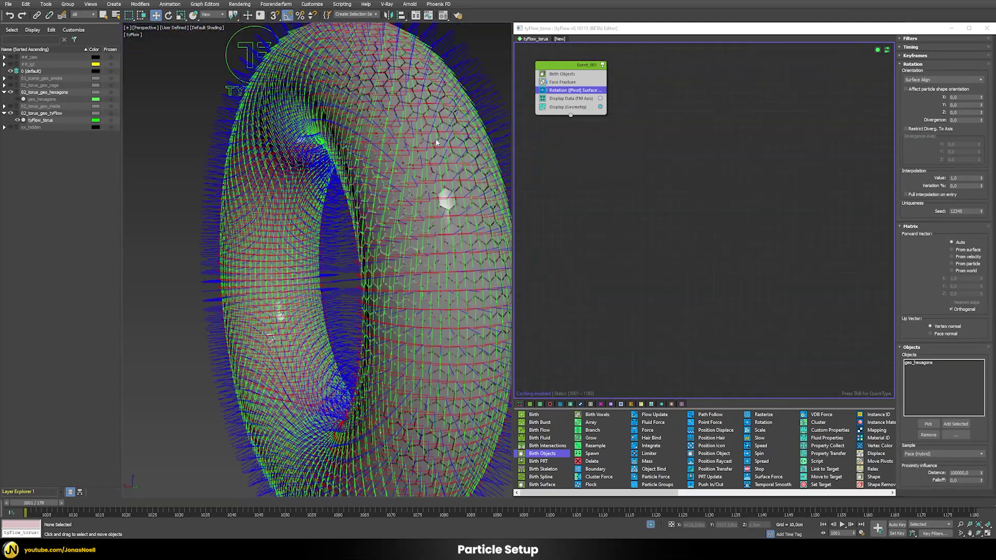
middle_click_drag(429, 140, 348, 142, "alt")
scroll(348, 143, "up", 2)
scroll(290, 166, "down", 2)
middle_click_drag(356, 177, 383, 188, "alt")
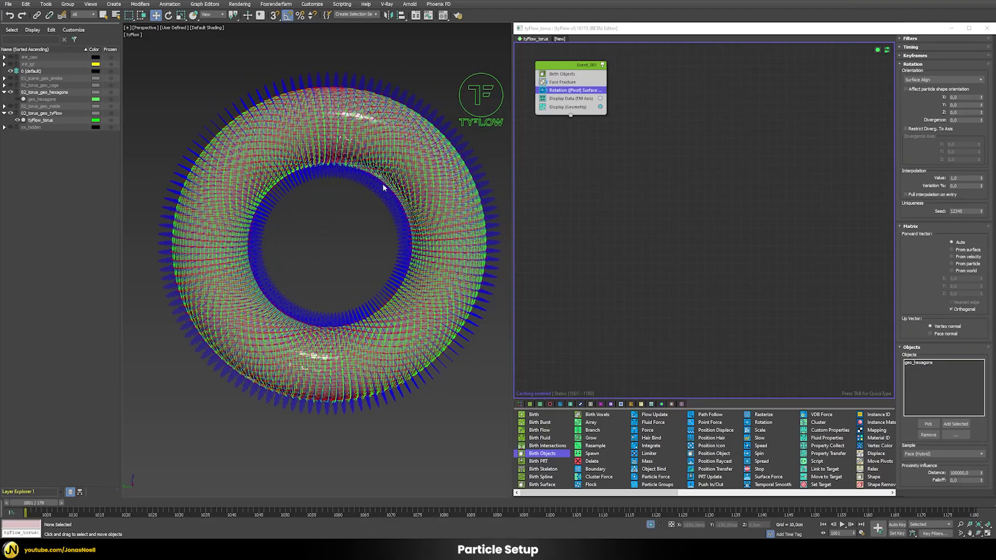
- Disable the Display Data operator and turn off Display material in the first event's Display operator
left_click(542, 99)
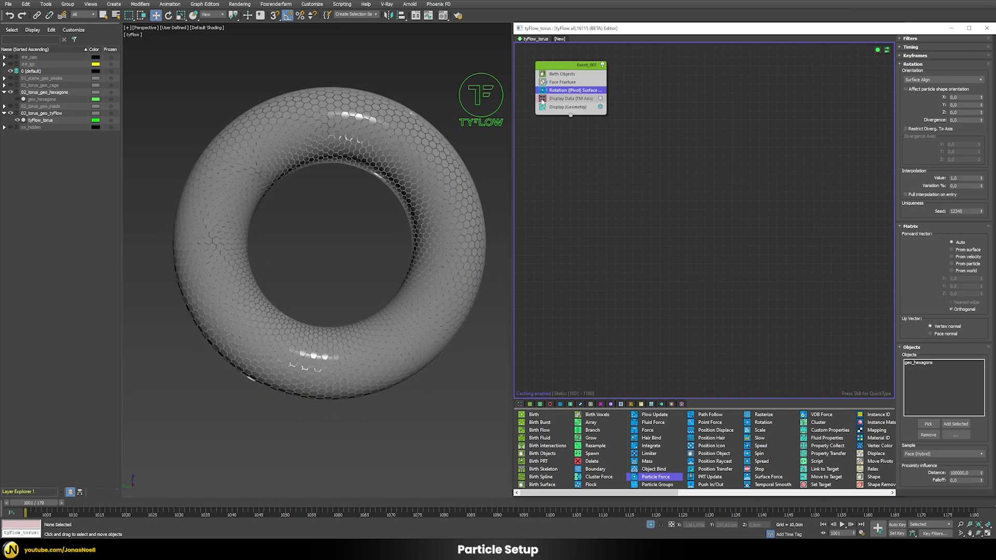
left_click(563, 108)
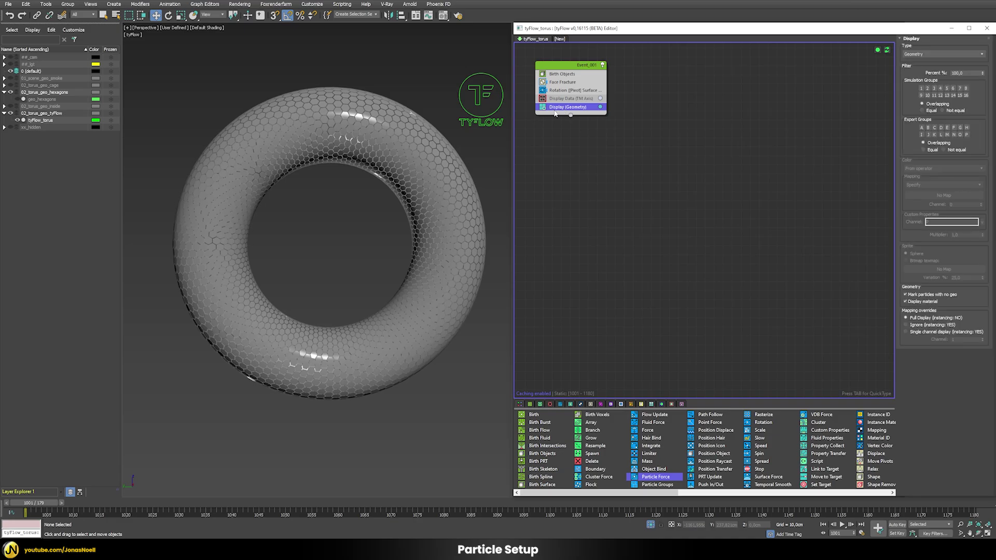
left_click(913, 303)
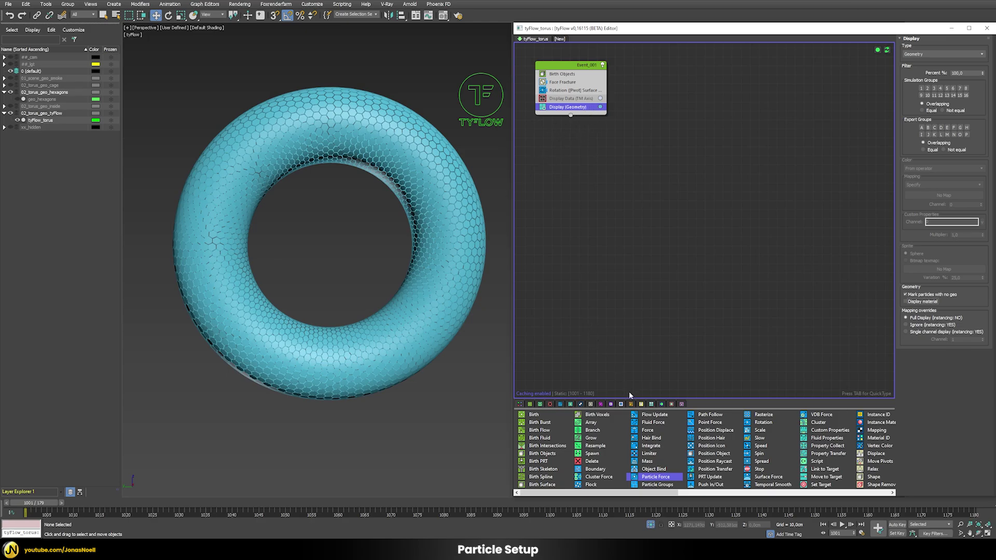
- Add a Time Test operator above Display in the first event and set its variation to 0
left_click(641, 404)
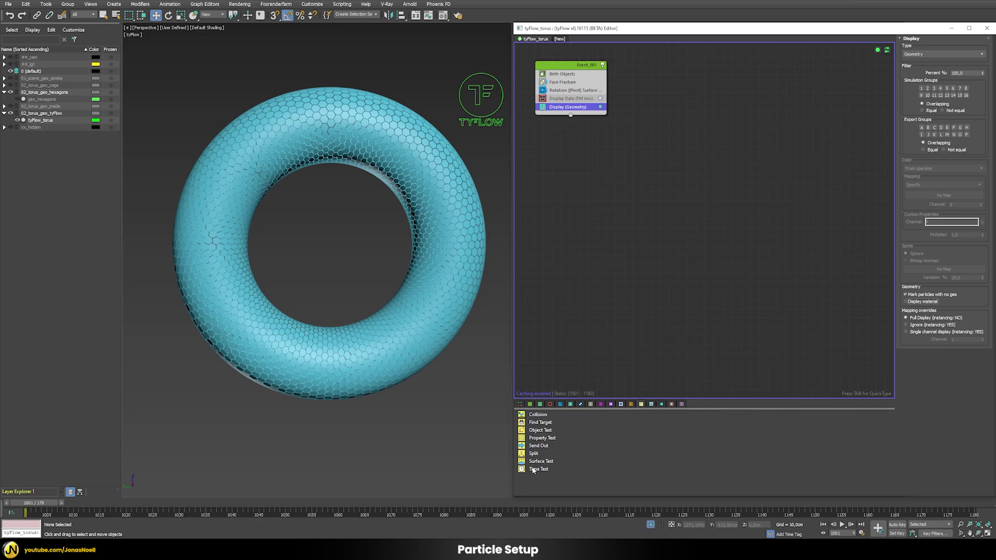
left_click_drag(533, 470, 561, 104)
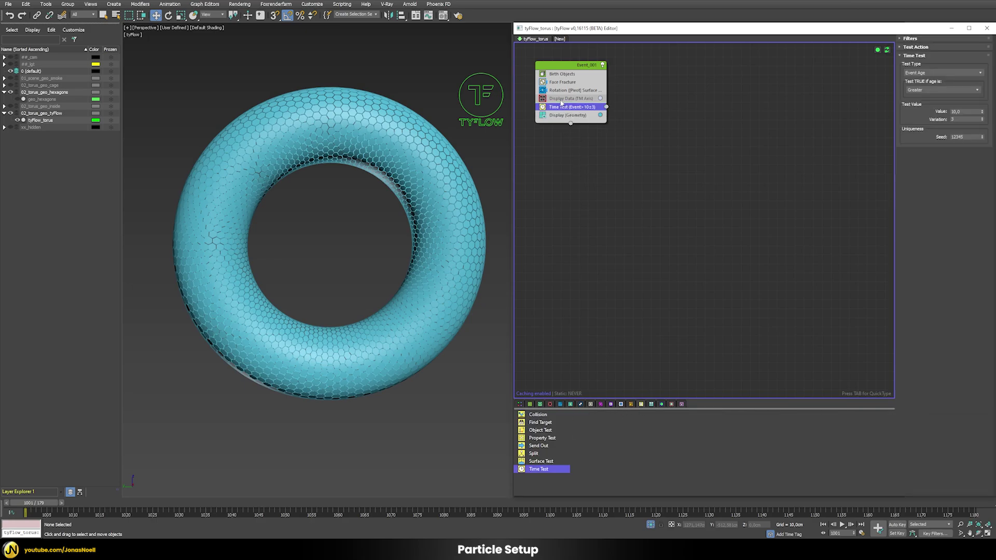
right_click(981, 119)
- Create a second event with a Speed operator beside the first event and turn off Display material in its Display operator
left_click(520, 405)
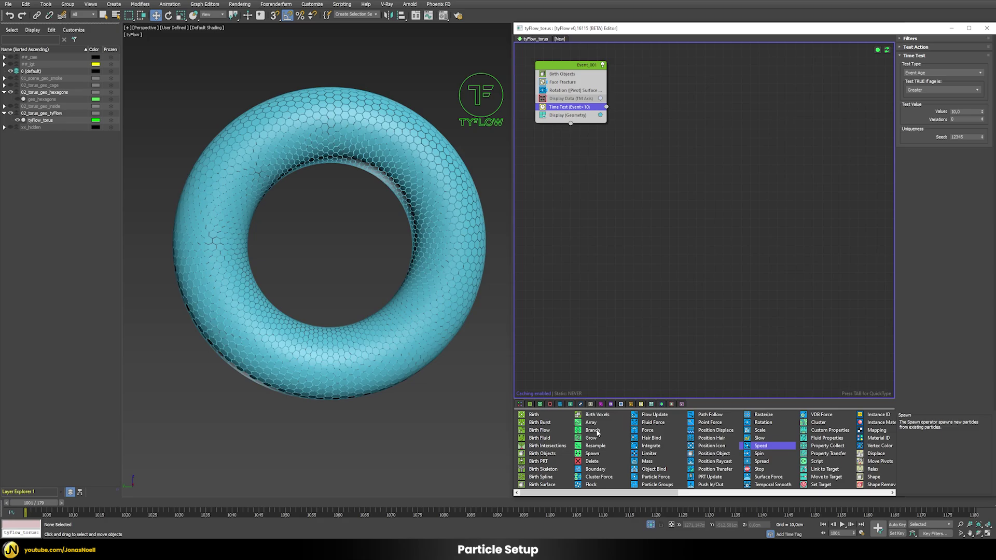
left_click_drag(744, 445, 750, 422)
left_click_drag(666, 93, 667, 94)
left_click(683, 111)
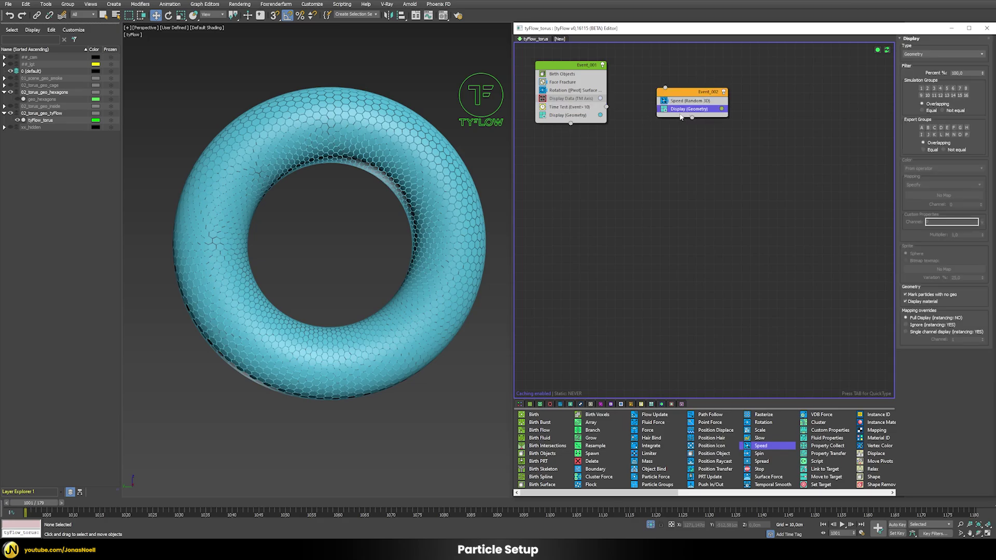
left_click(915, 302)
- Connect the Time Test output to the second event and scrub the timeline to preview the particle motion
left_click_drag(606, 107, 666, 90)
left_click_drag(44, 508, 110, 487)
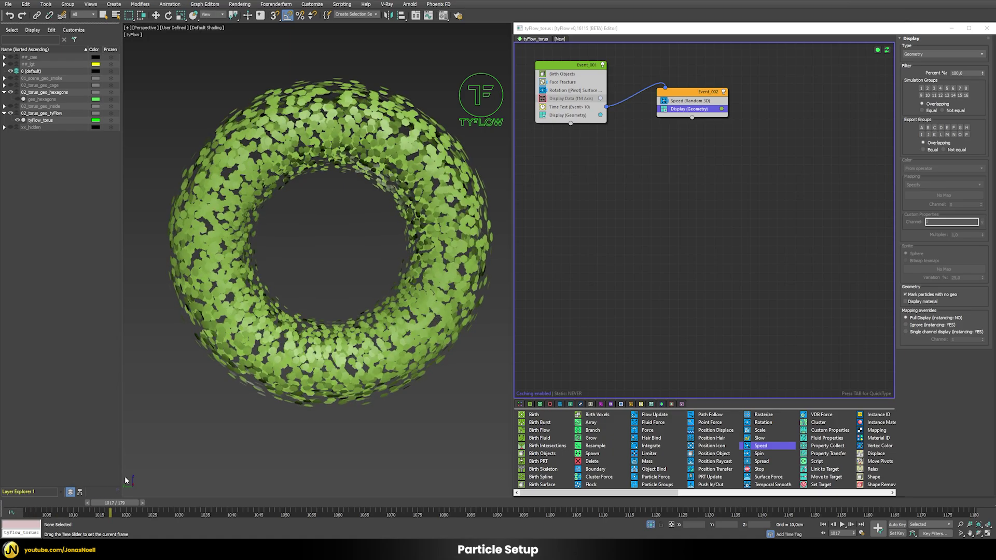
key("w")
- Set the Speed operator's magnitude to 5 cm, with the timeline at frame 1015
left_click(675, 101)
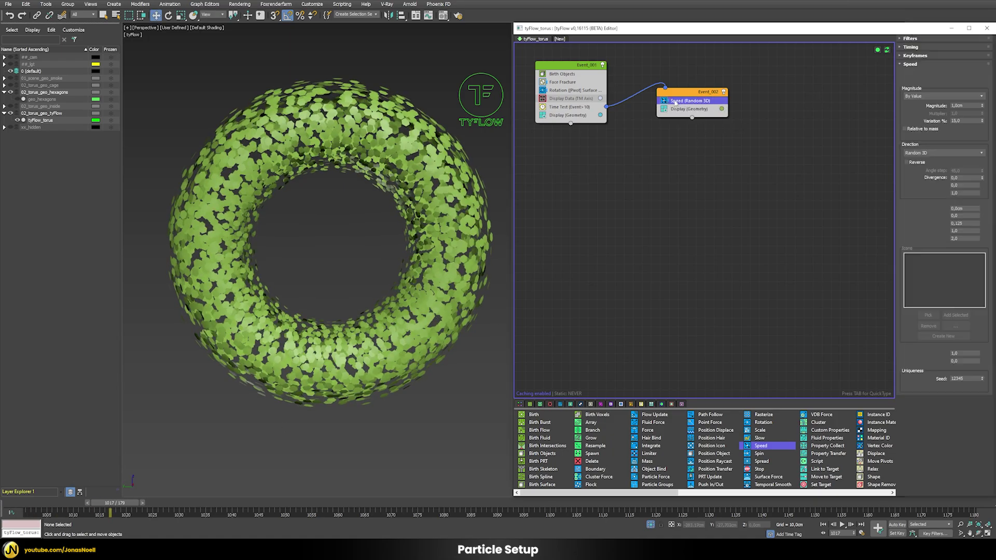
mouse_move(121, 503)
left_mouse_down()
mouse_move(41, 503)
mouse_move(111, 506)
left_mouse_up()
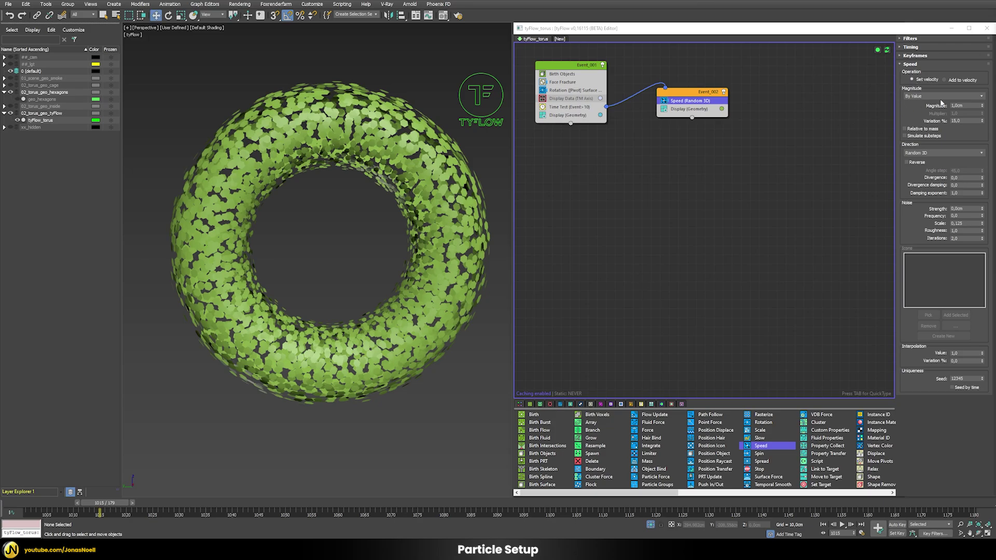
double_click(966, 105)
type("5")
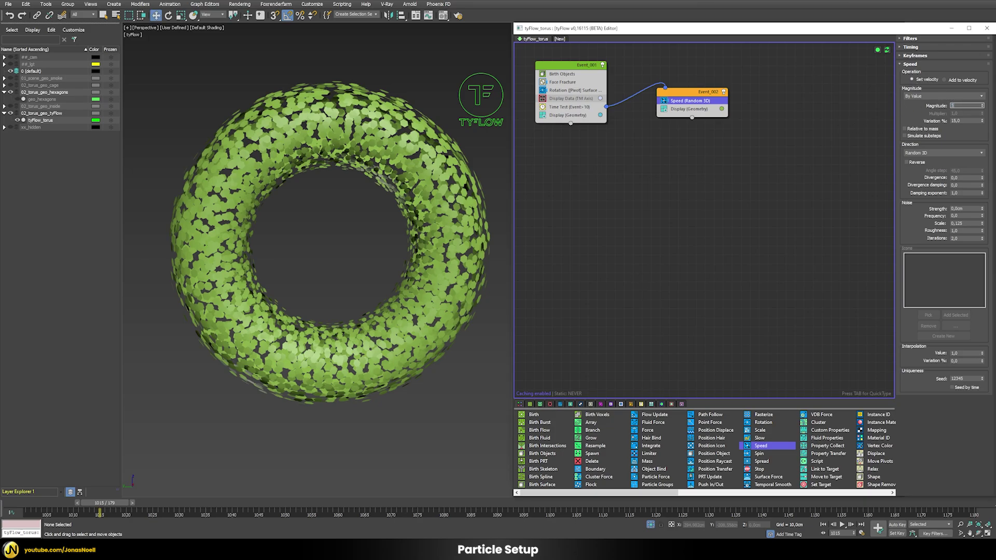
key("Return")
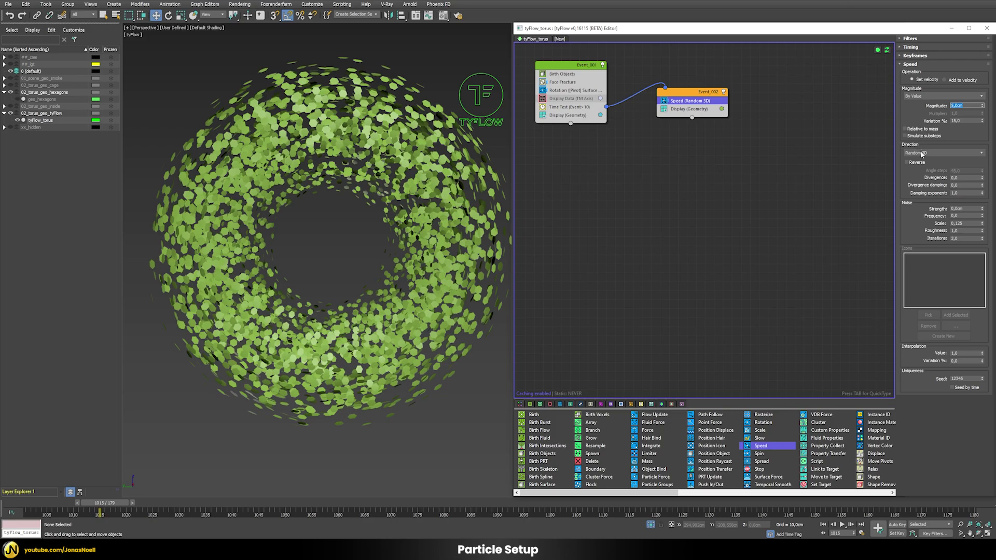
- Set the Speed direction to Particle Z and scrub the timeline to check the outward motion
left_click(921, 153)
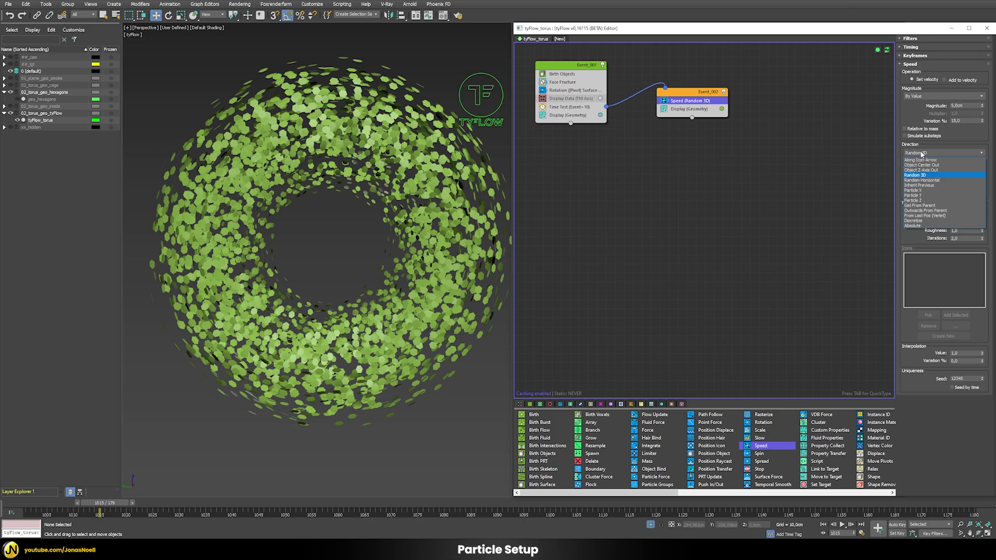
left_click(912, 200)
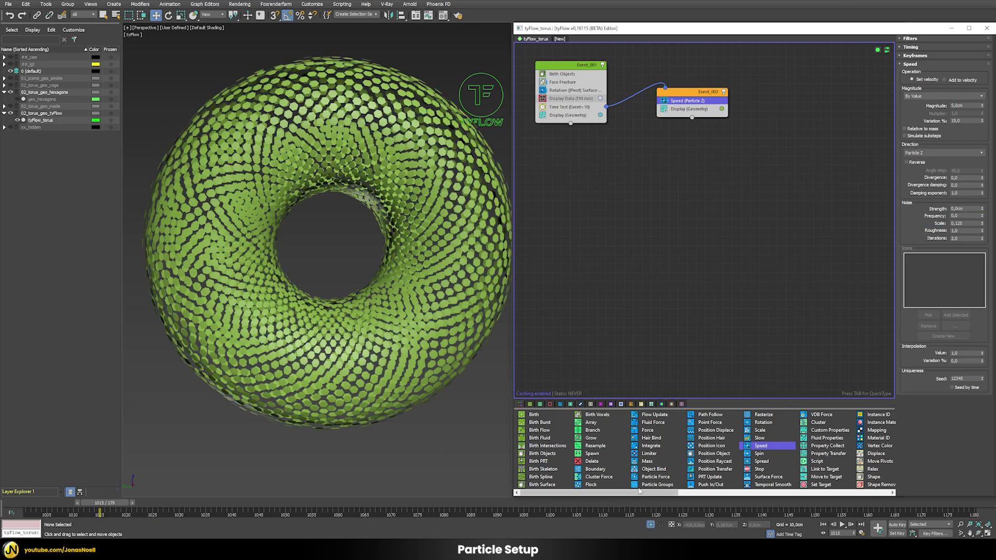
mouse_move(101, 502)
left_mouse_down()
mouse_move(9, 511)
mouse_move(154, 512)
mouse_move(55, 515)
mouse_move(102, 518)
left_mouse_up()
key("w")
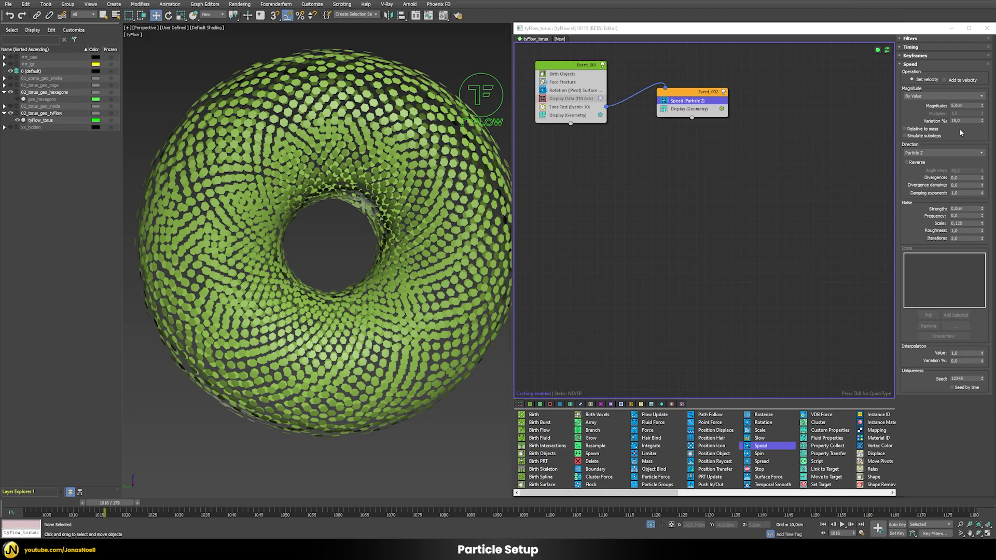
- Set the Speed magnitude variation to 100% and preview the particle spread on the timeline
double_click(957, 120)
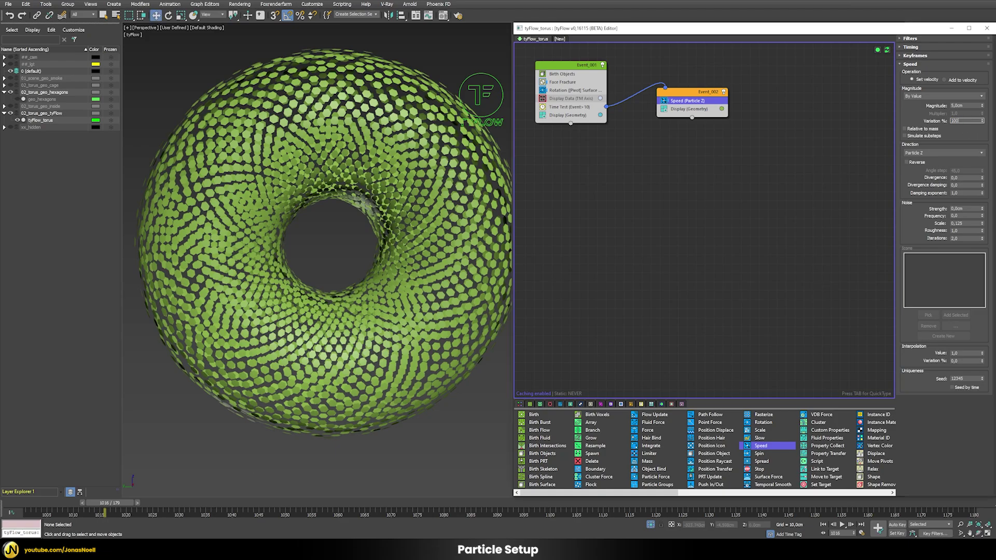
key("Return")
mouse_move(126, 500)
left_mouse_down()
mouse_move(57, 502)
mouse_move(141, 512)
mouse_move(72, 511)
mouse_move(183, 513)
mouse_move(52, 512)
mouse_move(144, 514)
mouse_move(72, 513)
mouse_move(141, 512)
mouse_move(111, 512)
left_mouse_up()
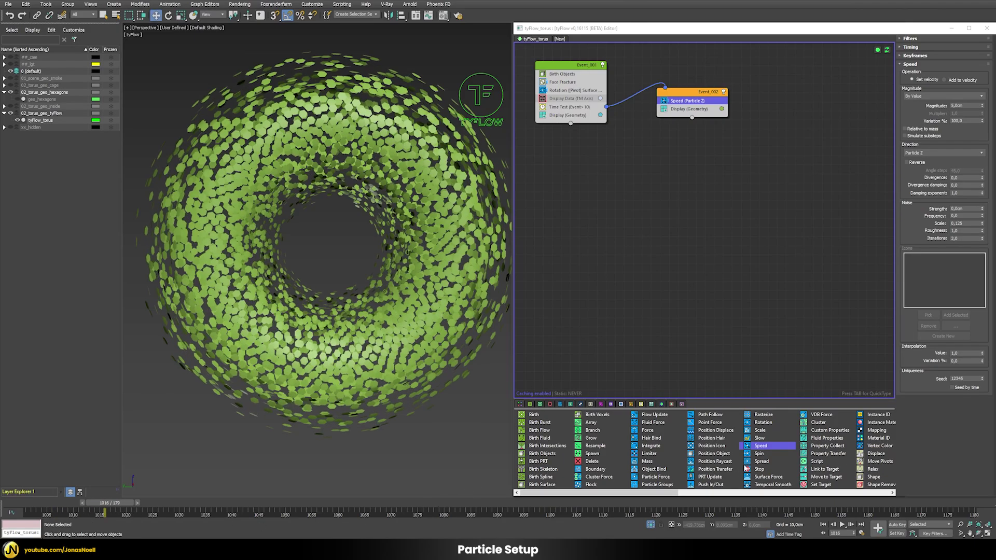
- Add a Spin operator below Speed in the second event and preview the tumbling hexagons on the timeline
mouse_move(762, 455)
left_mouse_down()
mouse_move(717, 155)
mouse_move(688, 106)
left_mouse_up()
left_click_drag(131, 507, 125, 509)
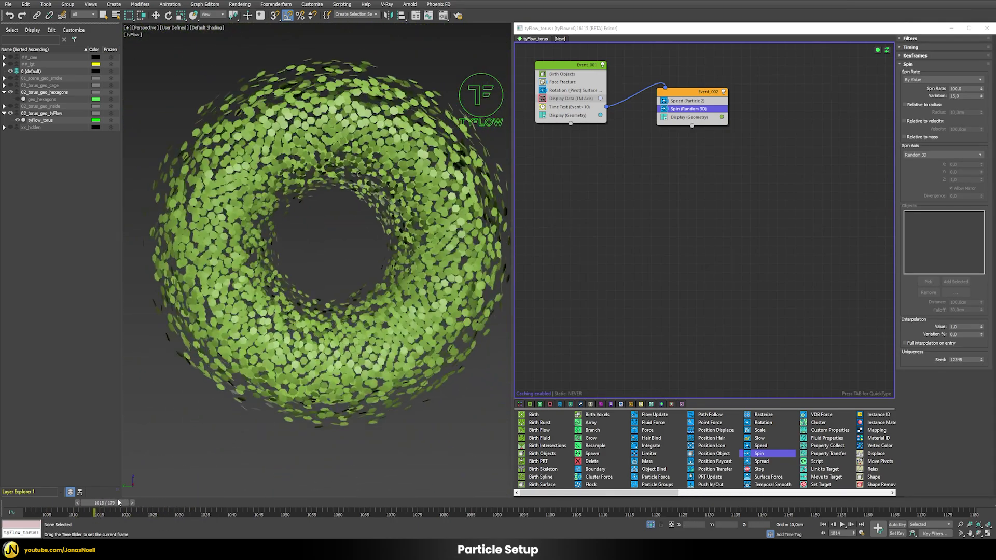
key("w")
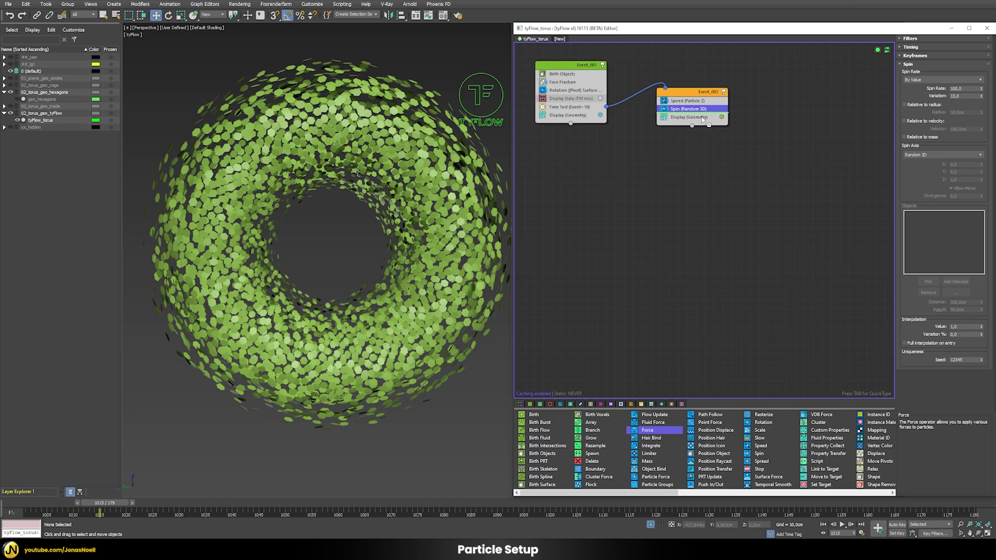
- Add a Force operator below Spin in the second event, using Curl for noise layer 1 with a strength of 0.3 cm
left_click_drag(703, 119, 703, 120)
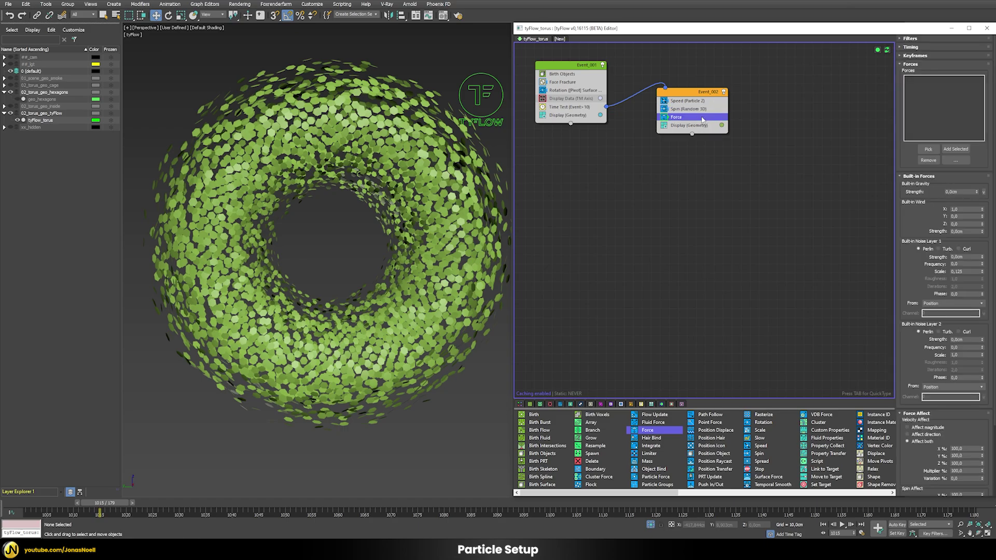
left_click(961, 249)
double_click(968, 257)
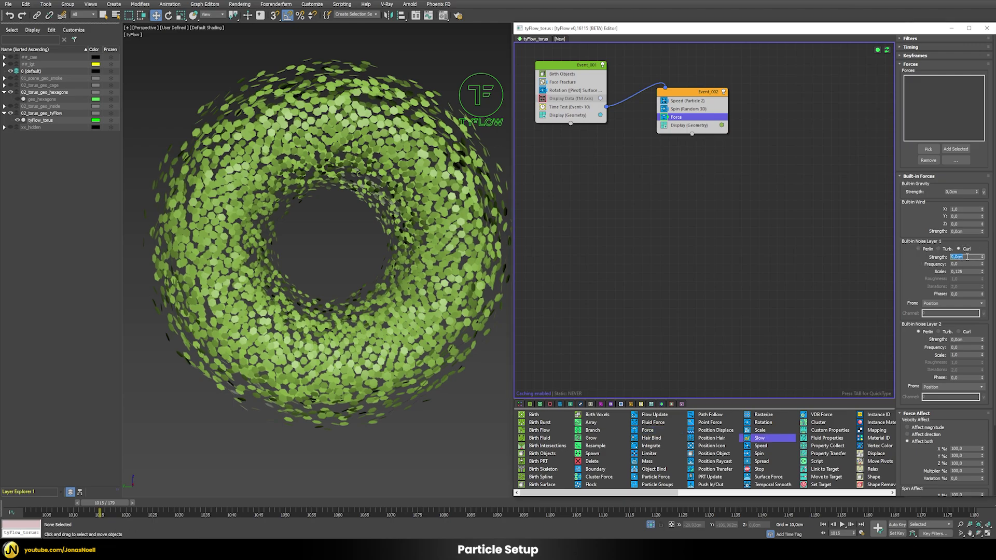
type("1")
key("Return")
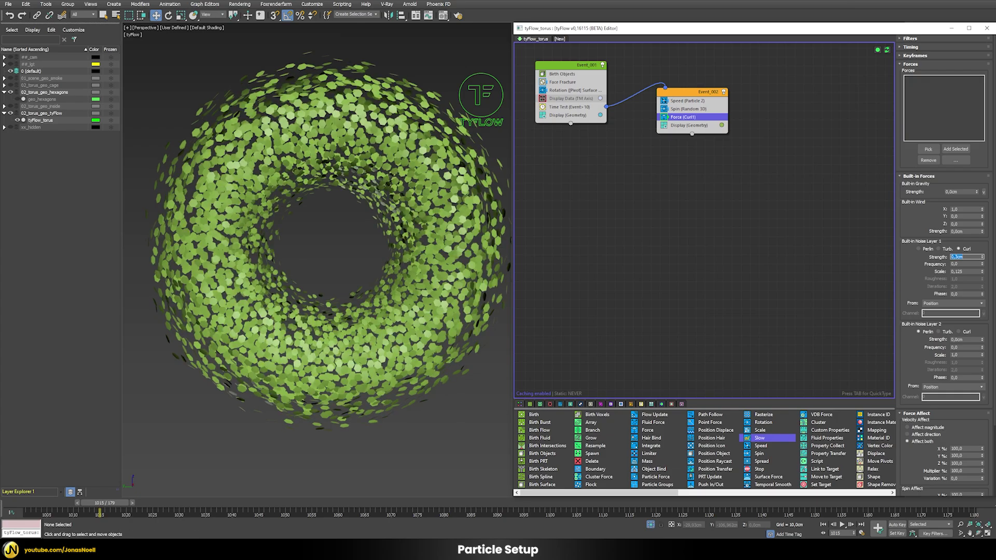
- Set the curl noise frequency to 0.5 and scale to 0.1, and preview the particle motion on the timeline
double_click(965, 264)
type(".5")
key("Return")
double_click(966, 271)
type("0.1")
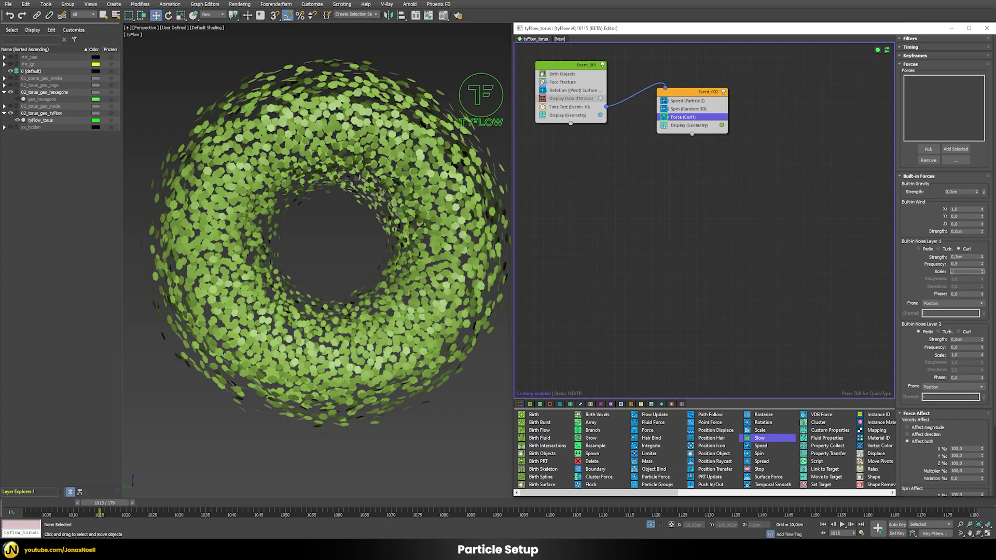
key("Return")
mouse_move(96, 502)
left_mouse_down()
mouse_move(268, 495)
mouse_move(96, 490)
left_mouse_up()
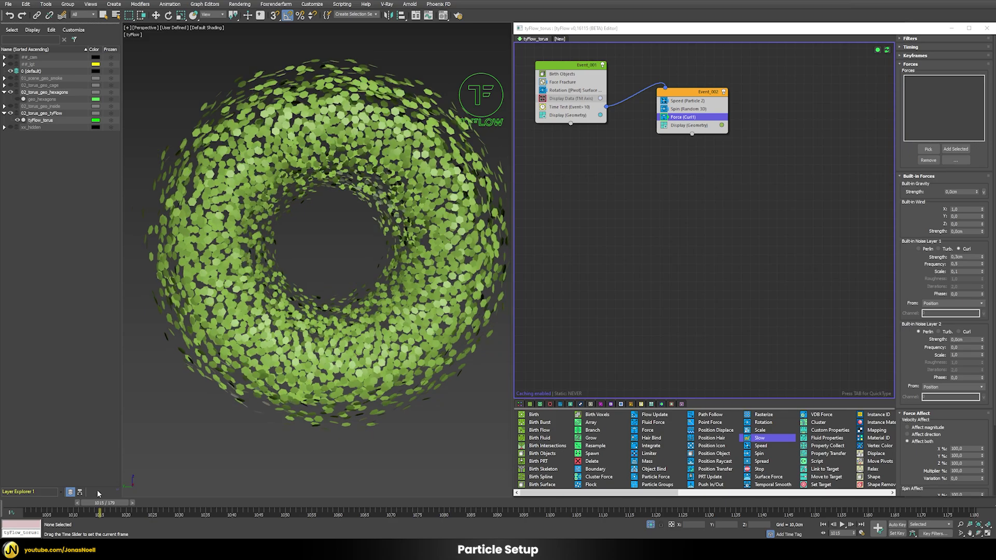
key("w")
- Add a Slow operator below Force in the second event and preview the damped motion on the timeline, ending at frame 1015
left_click_drag(757, 440, 690, 127)
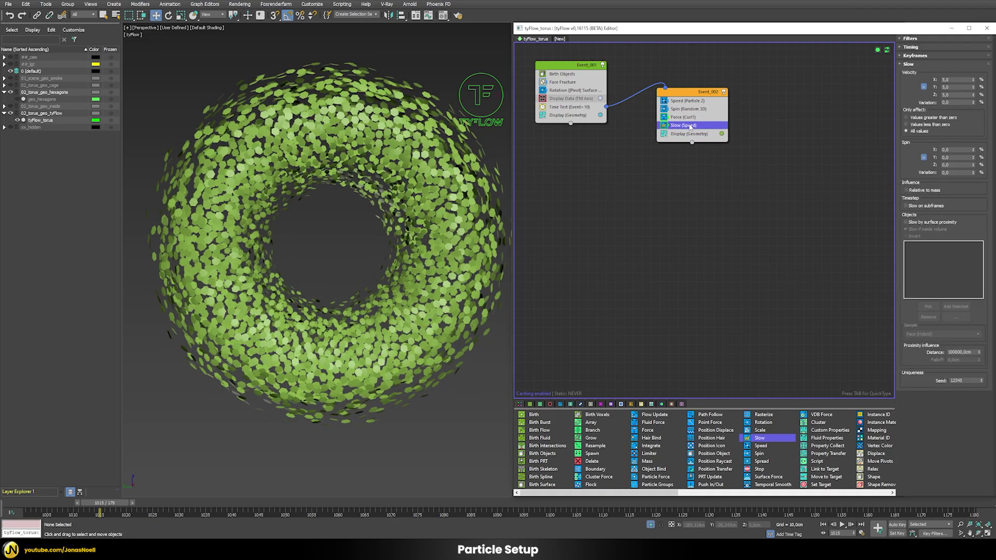
left_click_drag(105, 502, 137, 502)
key("w")
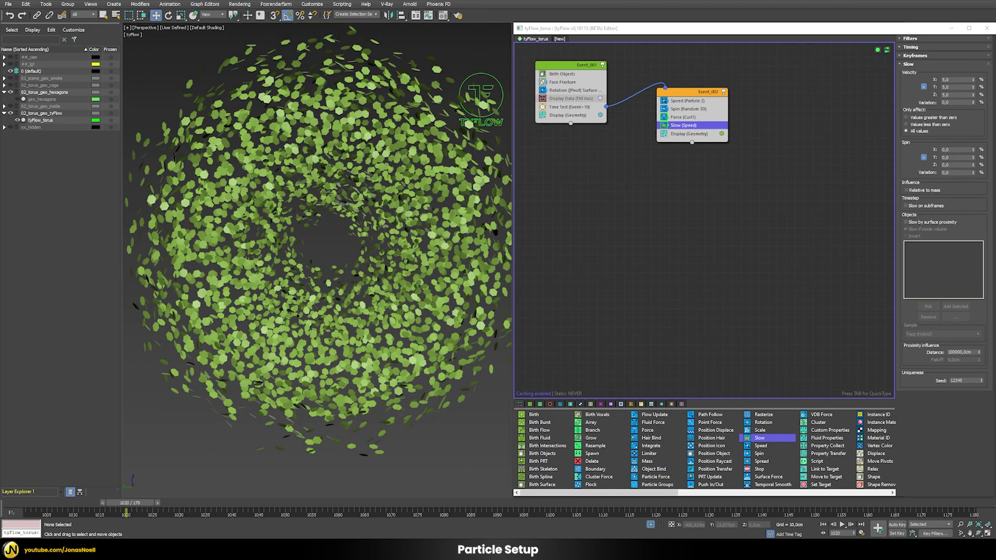
mouse_move(129, 502)
left_mouse_down()
mouse_move(217, 503)
mouse_move(115, 506)
mouse_move(280, 502)
mouse_move(75, 502)
mouse_move(222, 503)
mouse_move(155, 490)
mouse_move(60, 503)
mouse_move(106, 485)
mouse_move(252, 493)
mouse_move(106, 490)
mouse_move(139, 485)
mouse_move(574, 503)
mouse_move(917, 496)
mouse_move(87, 503)
mouse_move(116, 496)
left_mouse_up()
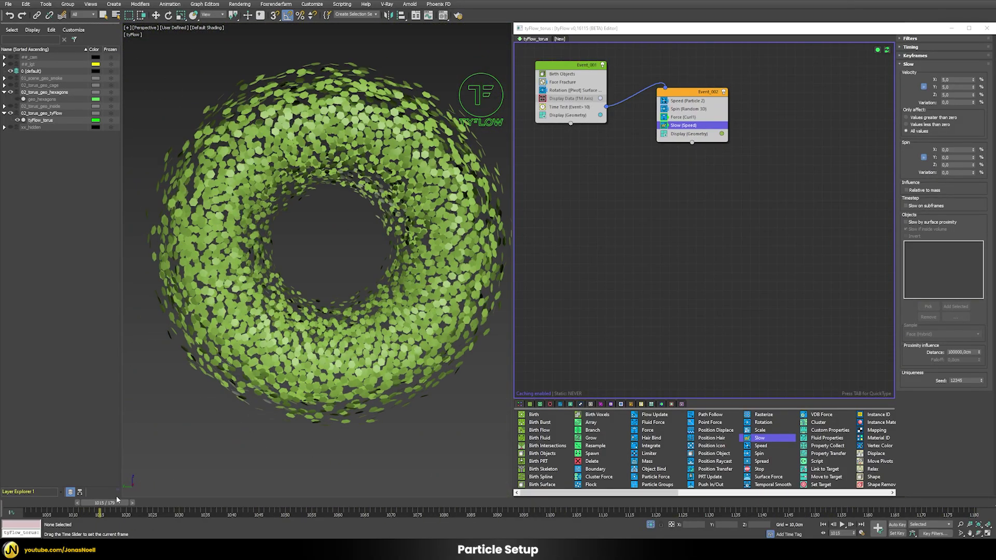
key("w")
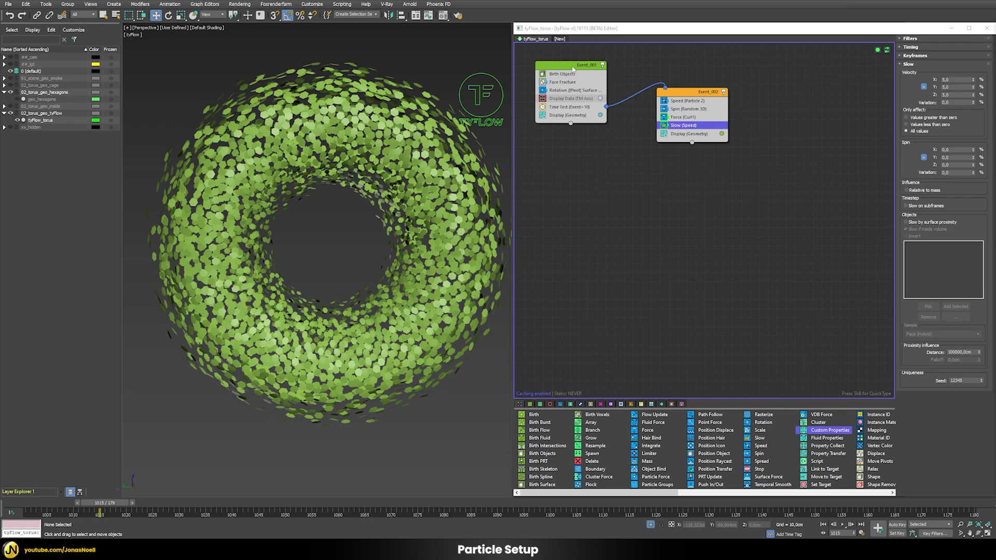
- At frame 1001, add a Custom Properties operator below Rotation in the first event, saving each particle's TM to channel OrigPos
left_click(59, 504)
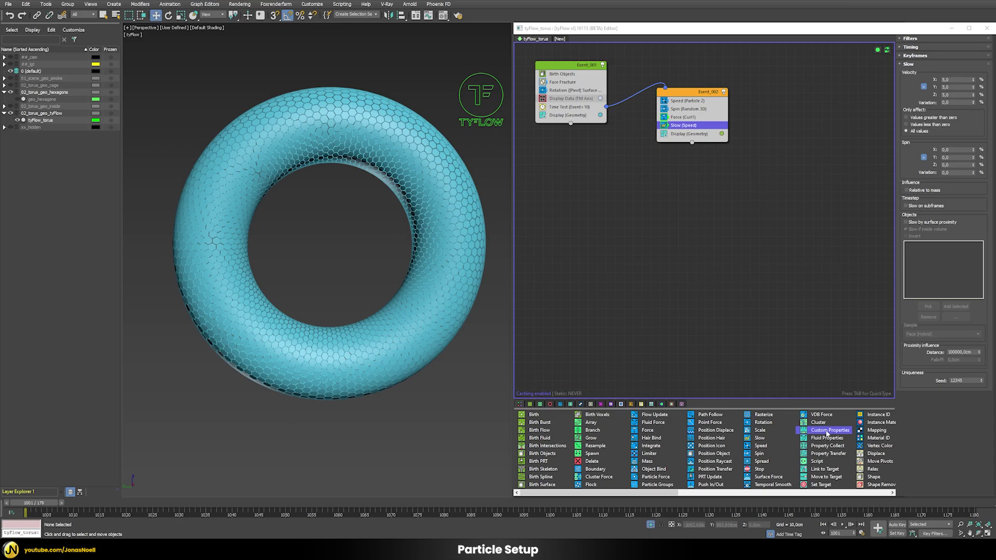
left_click_drag(828, 434, 571, 99)
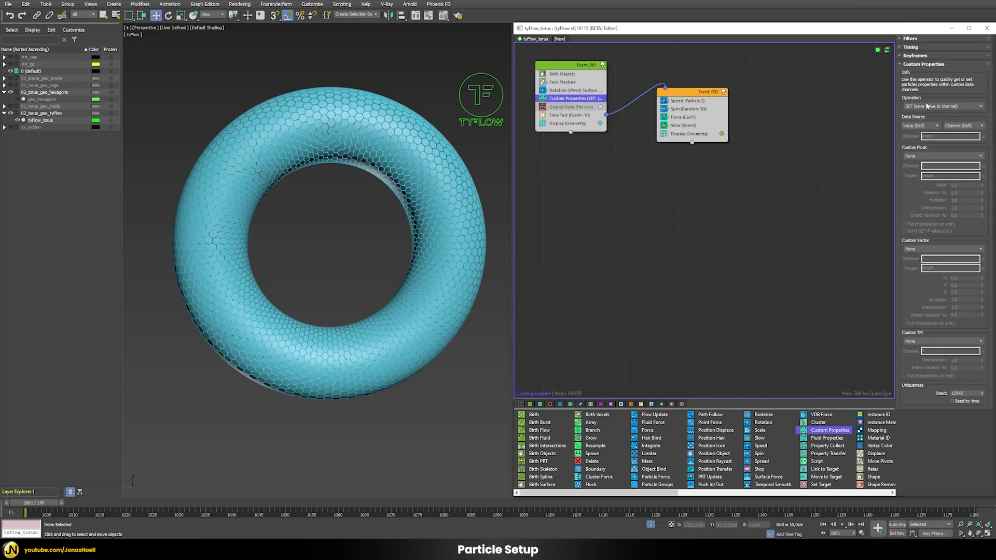
left_click(906, 107)
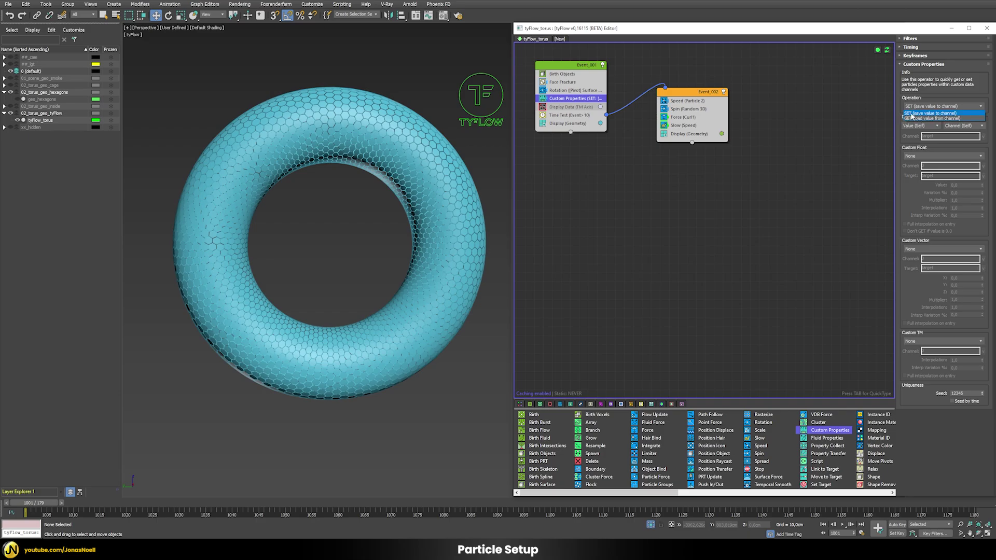
left_click(911, 114)
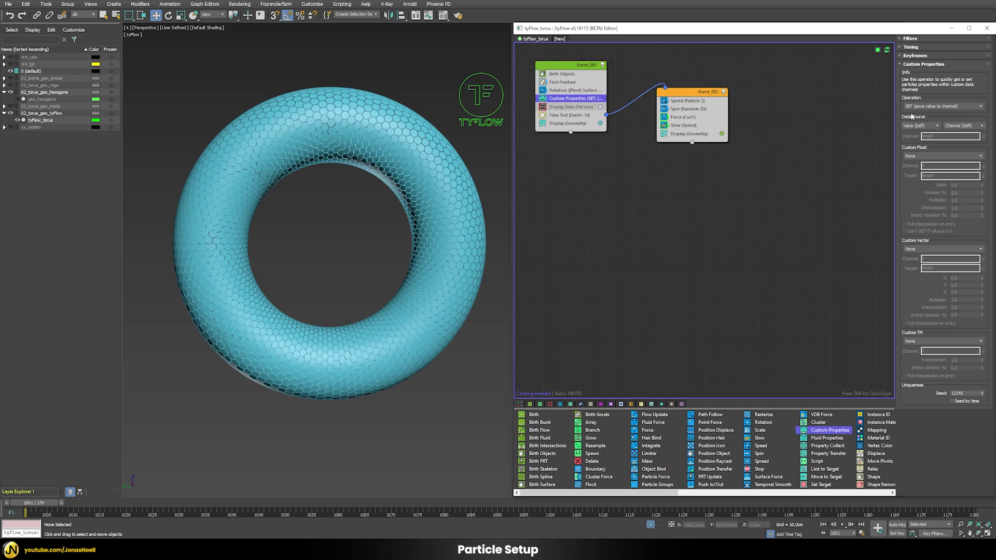
left_click(923, 342)
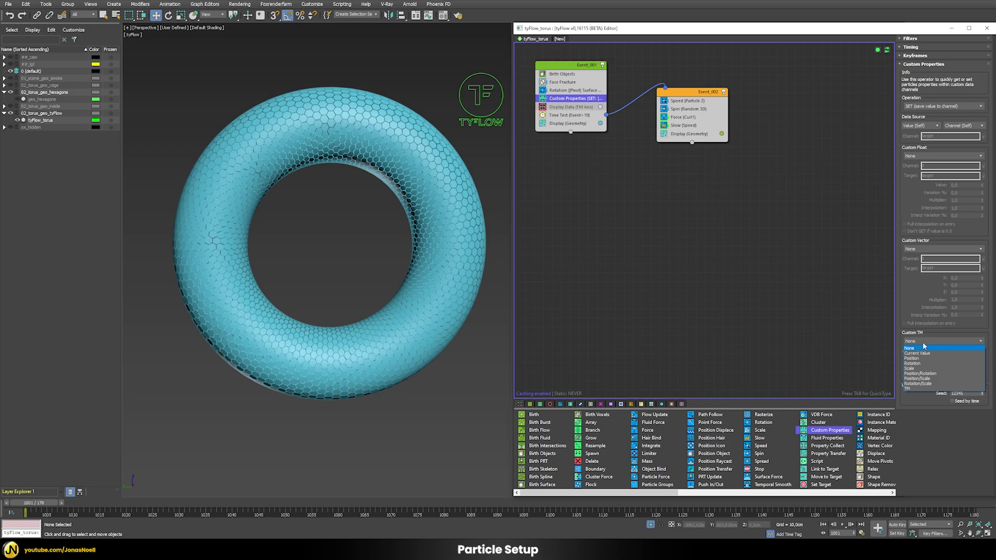
left_click(908, 389)
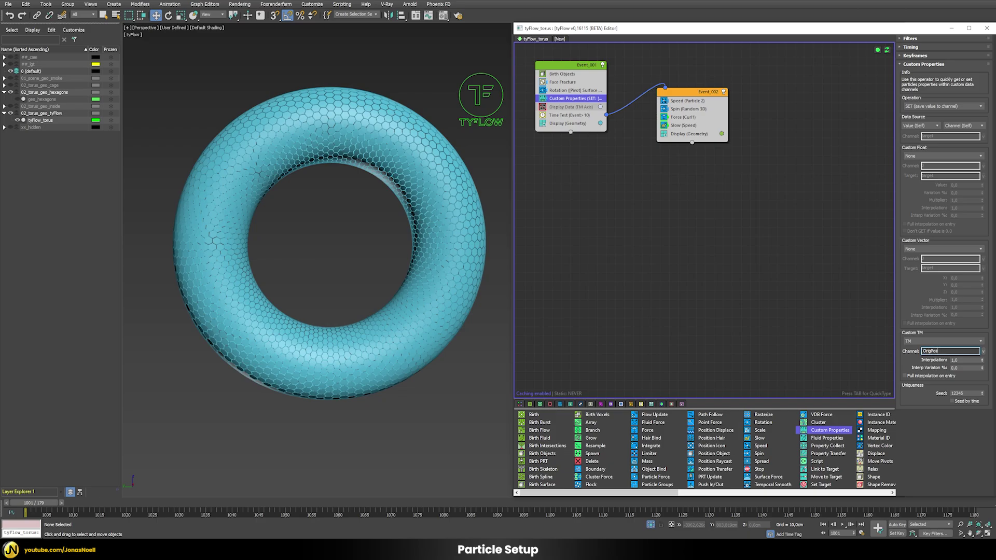
key("Return")
- Copy the Custom Properties operator into a new third event and switch its operation to GET (load value from channel)
left_click_drag(555, 99, 780, 147)
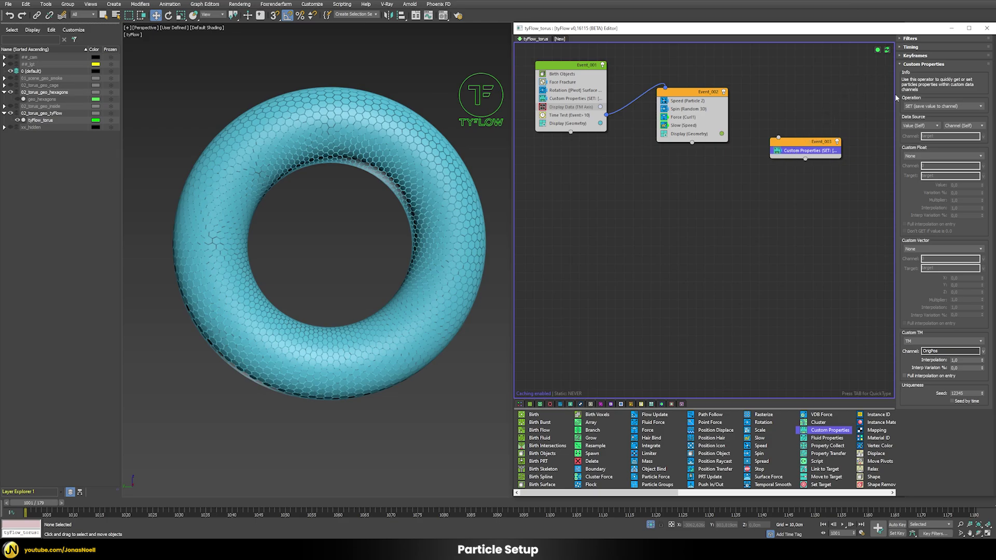
left_click(912, 107)
left_click(914, 119)
- Copy the second event's Display operator into the third event and set its display color to red
left_click_drag(687, 135, 788, 157)
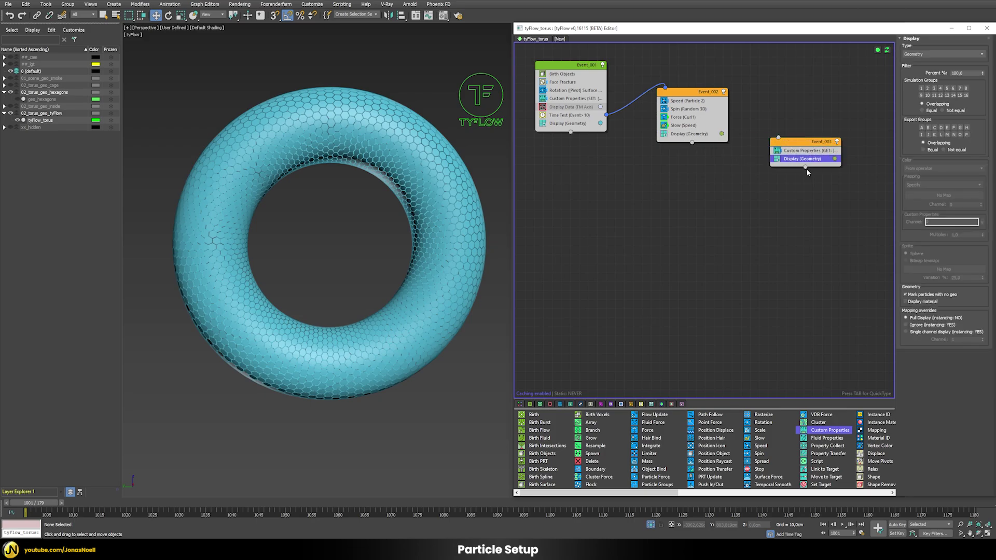
left_click(835, 160)
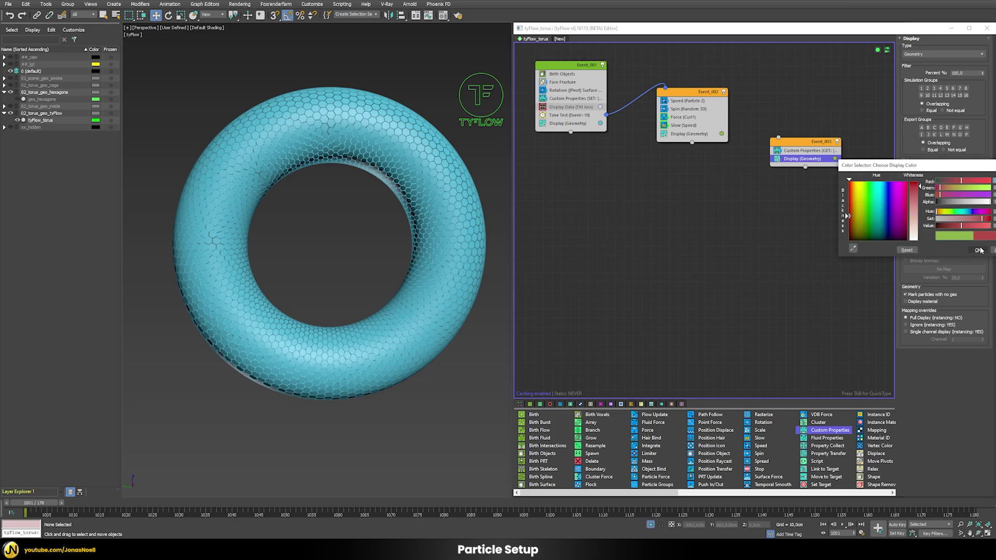
left_click(978, 250)
- Add a Time Test below Slow in the second event, with an event age value of 10 and variation 0
left_click(689, 135)
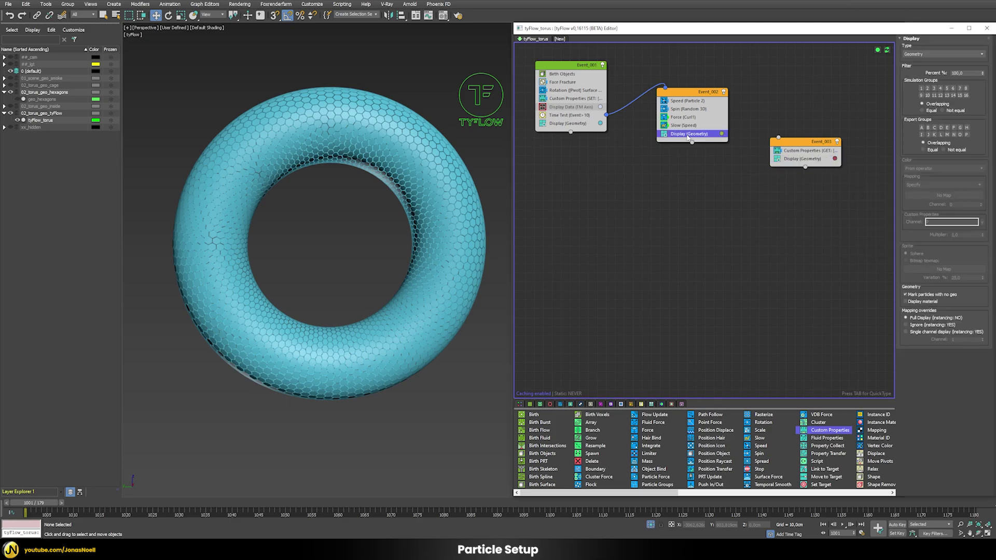
key("Tab")
type("time")
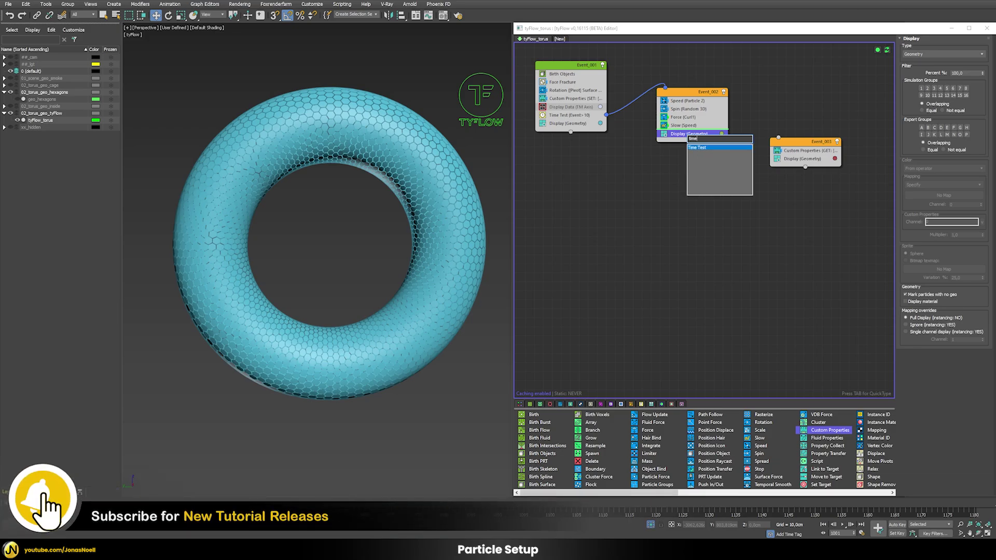
key("Return")
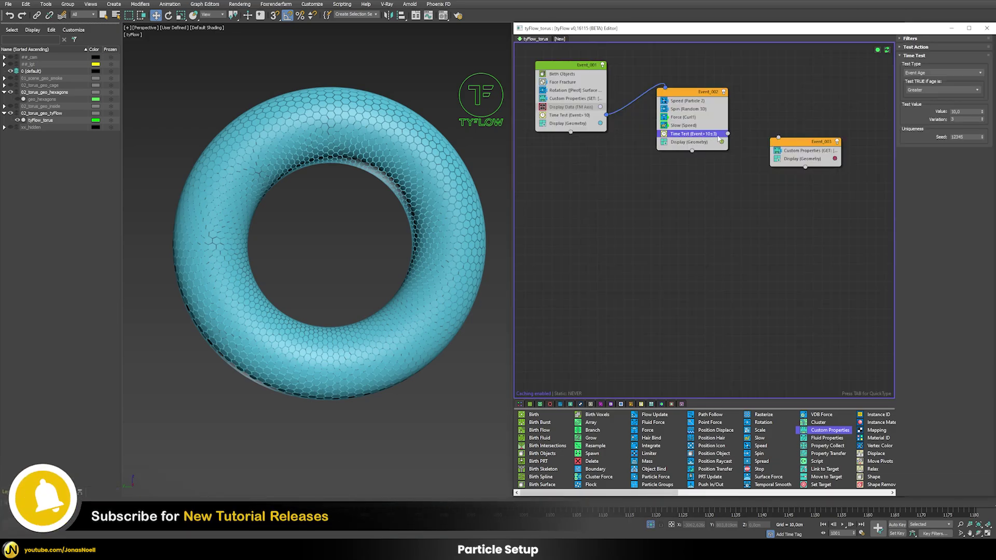
left_click(968, 111)
key("Tab")
type("0")
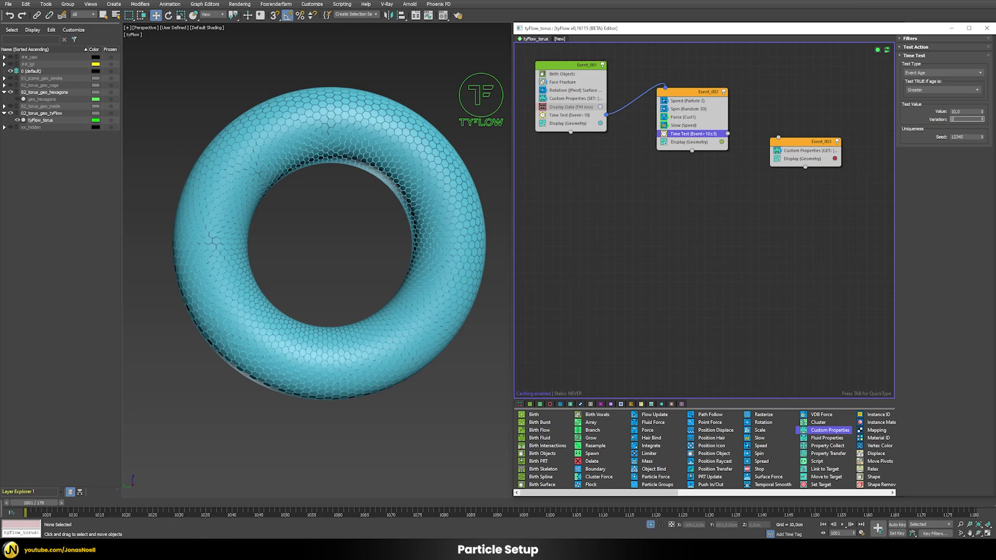
- Connect the second event's Time Test to the third event and scrub to frame 1027 to check the particles' return
left_click_drag(728, 134, 780, 139)
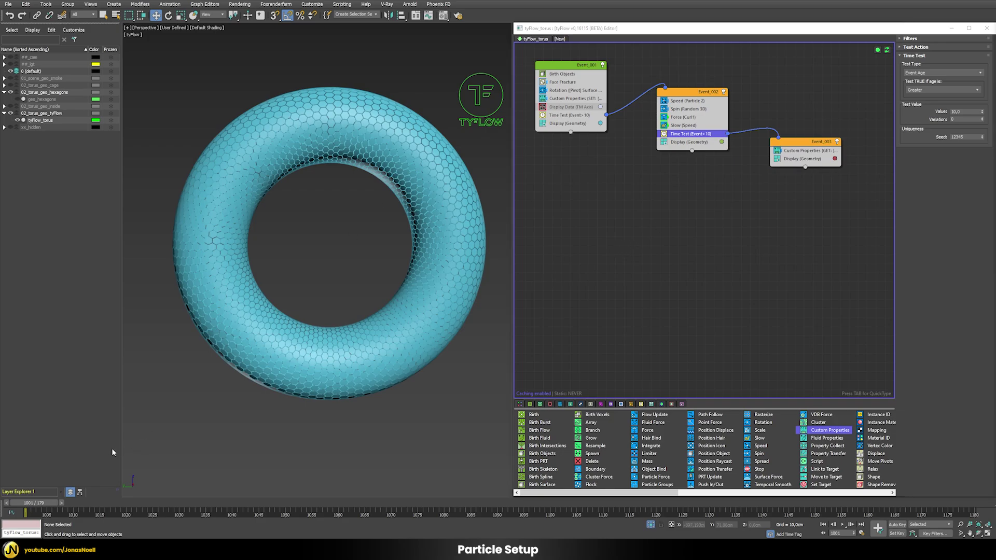
left_click_drag(33, 503, 165, 514)
key("w")
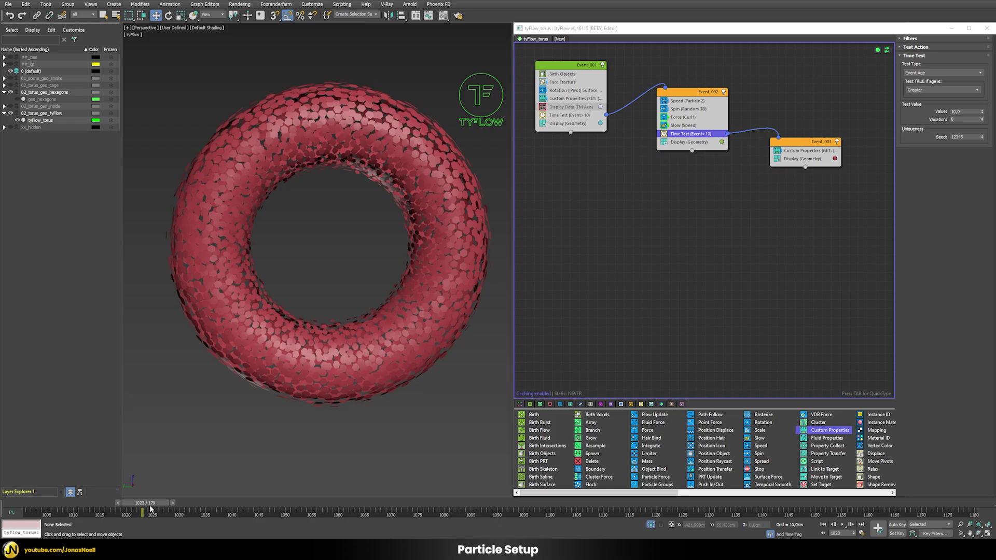
mouse_move(151, 504)
left_mouse_down()
mouse_move(397, 509)
mouse_move(248, 501)
mouse_move(378, 490)
mouse_move(144, 494)
mouse_move(165, 503)
left_mouse_up()
key("w")
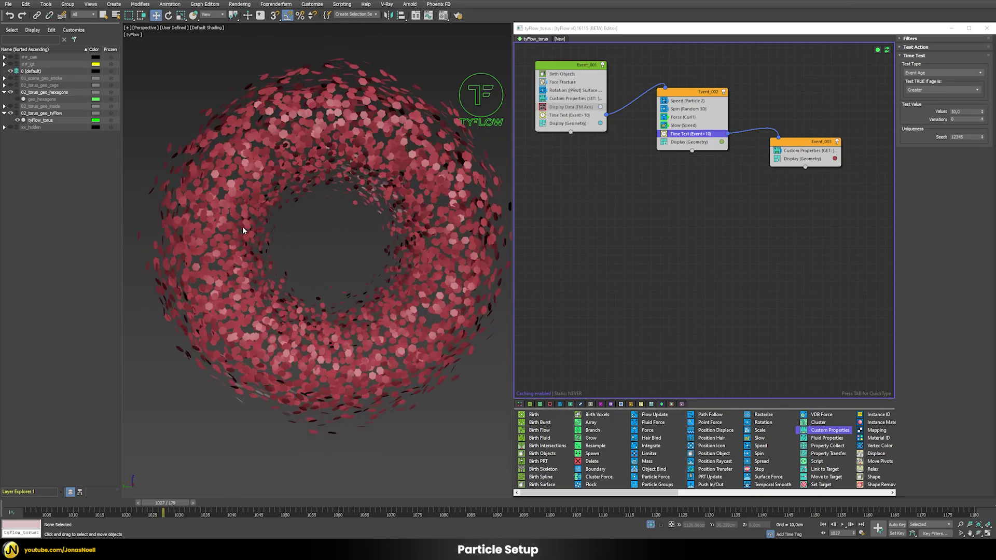
- Insert a Stop operator above Custom Properties in the third event and check the particles on the timeline at frame 1023
left_click_drag(752, 470, 810, 150)
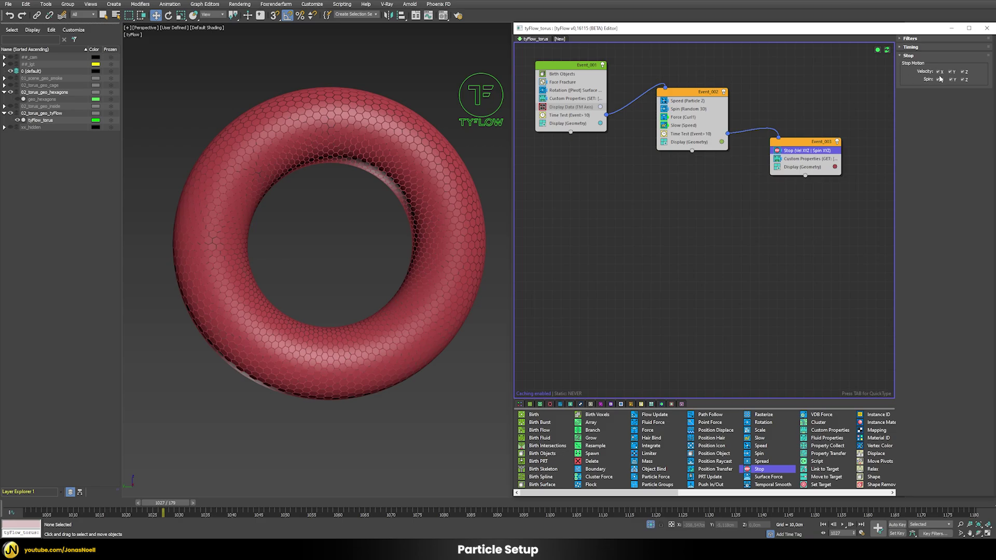
left_click_drag(177, 503, 158, 510)
key("w")
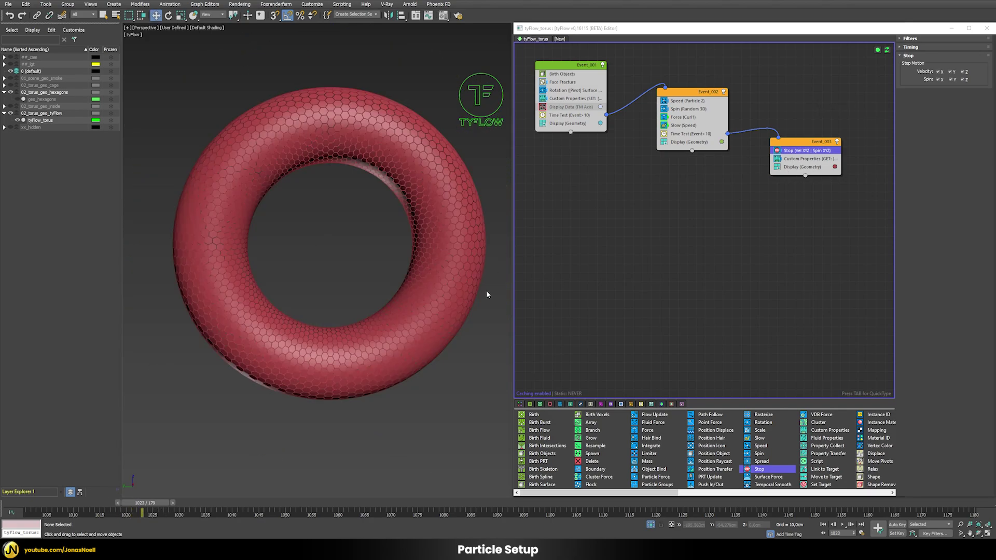
key("q")
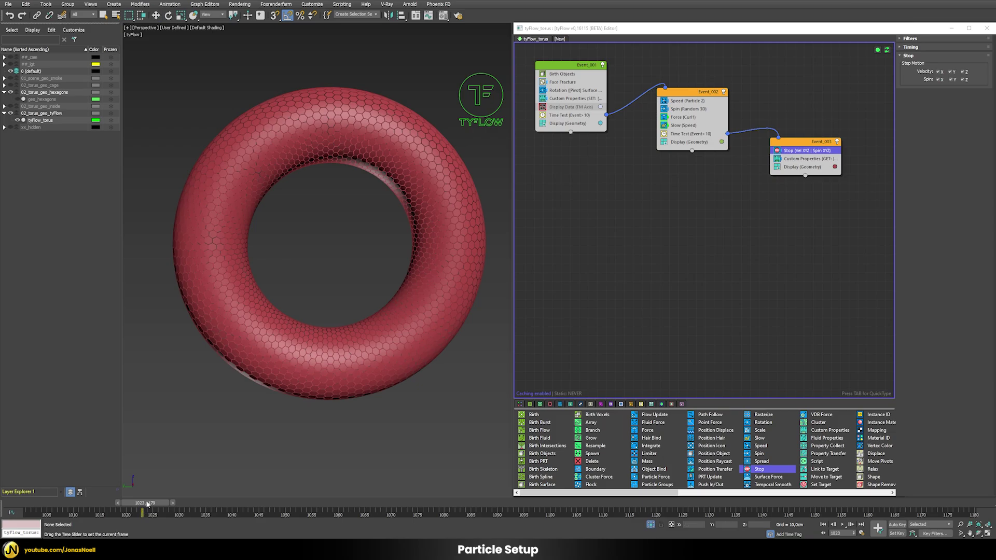
key("w")
left_click_drag(142, 508, 142, 507)
- Create a fourth event above the third with a copied Display and a Find Target operator, and reroute the Time Test to it
left_click_drag(802, 145, 836, 179)
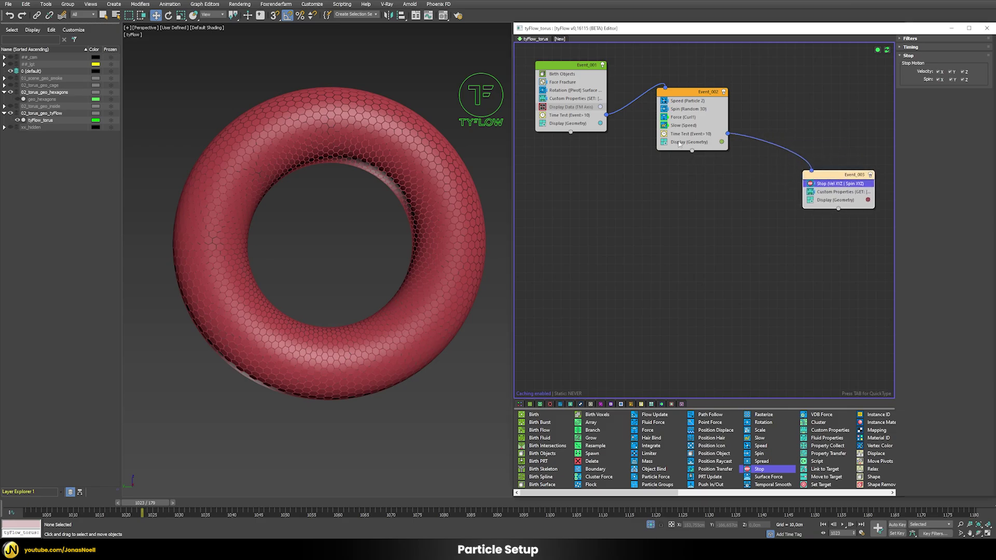
left_click_drag(678, 144, 812, 115)
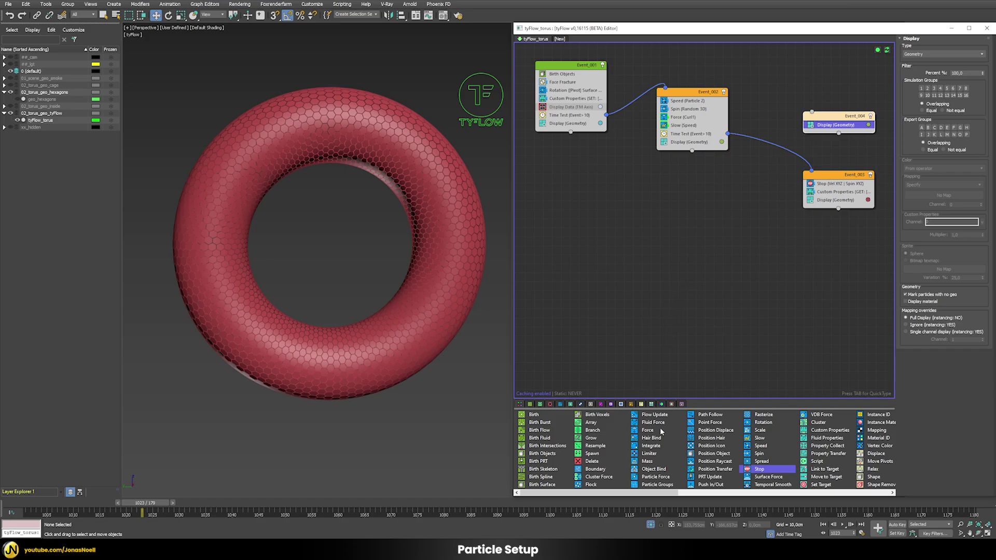
left_click(641, 404)
mouse_move(534, 422)
left_mouse_down()
mouse_move(890, 246)
mouse_move(850, 136)
mouse_move(833, 125)
left_mouse_up()
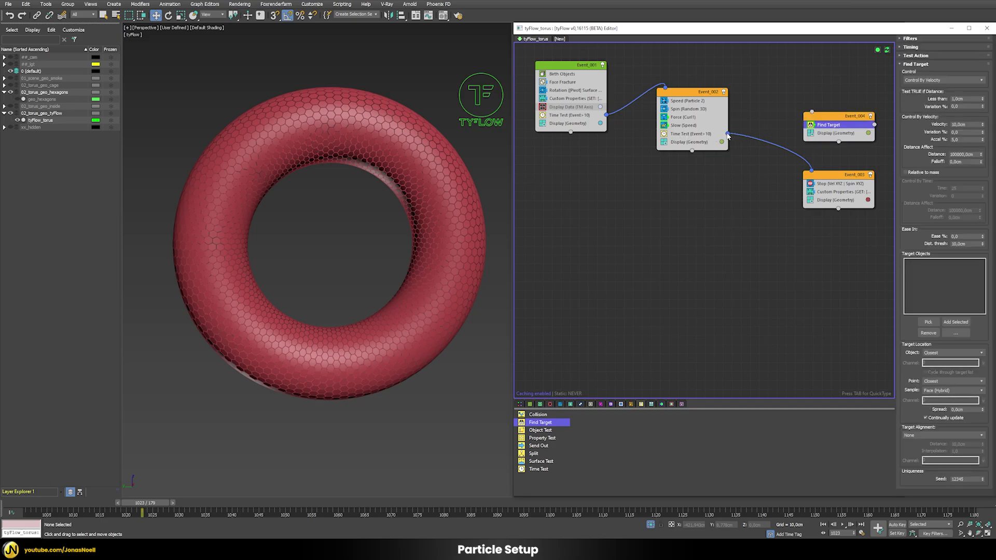
left_click_drag(727, 134, 812, 113)
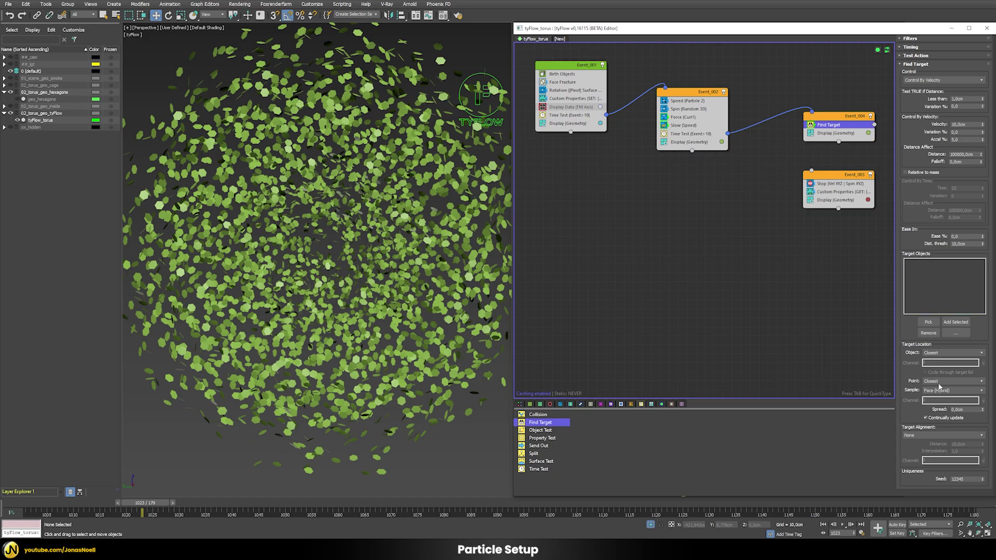
- Set Find Target's target point and target alignment both to Custom TM, each reading the OrigPos channel
left_click(981, 381)
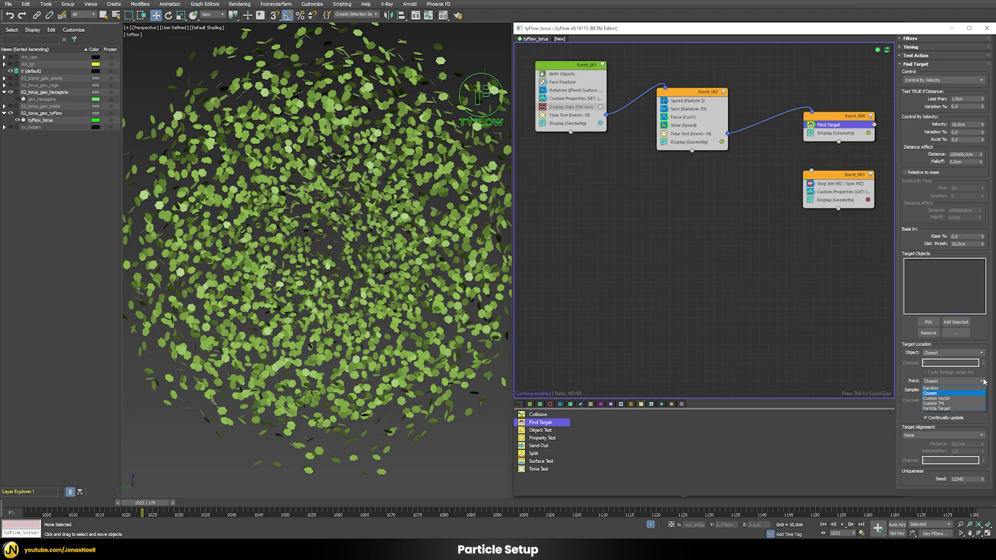
left_click(933, 404)
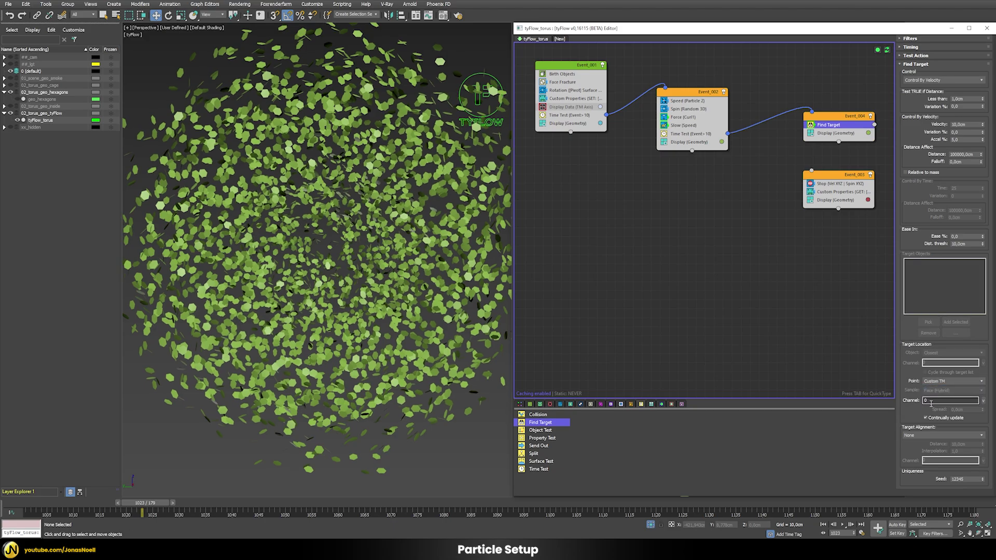
left_click(983, 401)
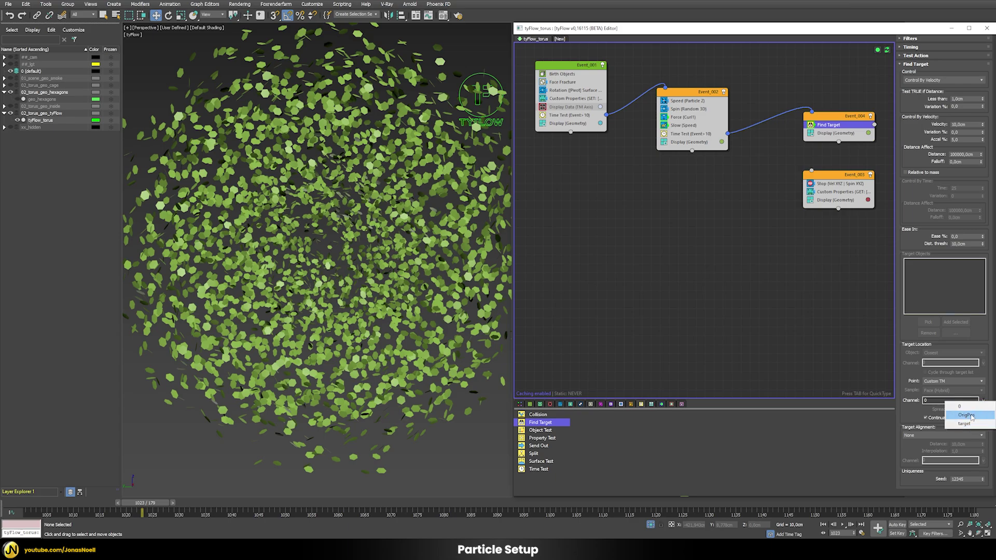
left_click(967, 416)
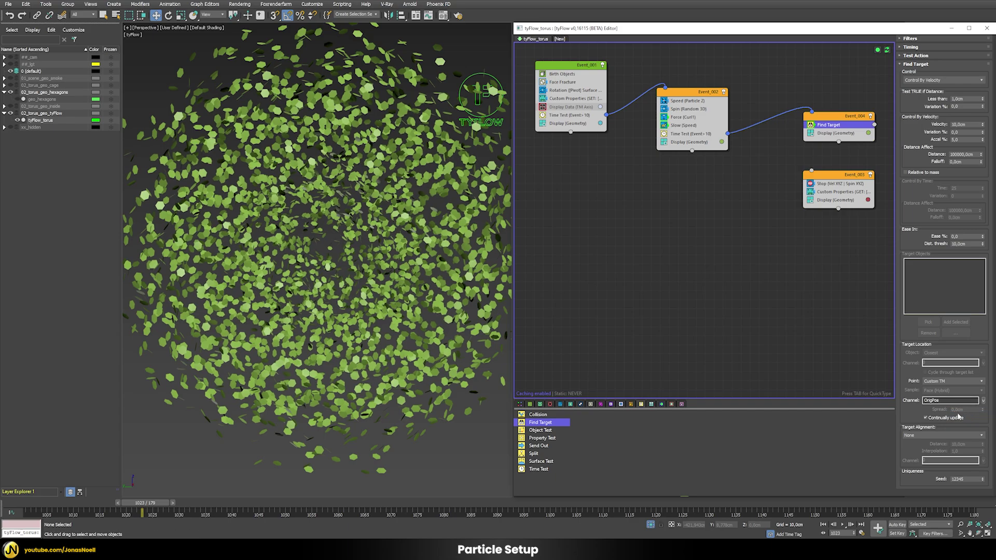
left_click(929, 436)
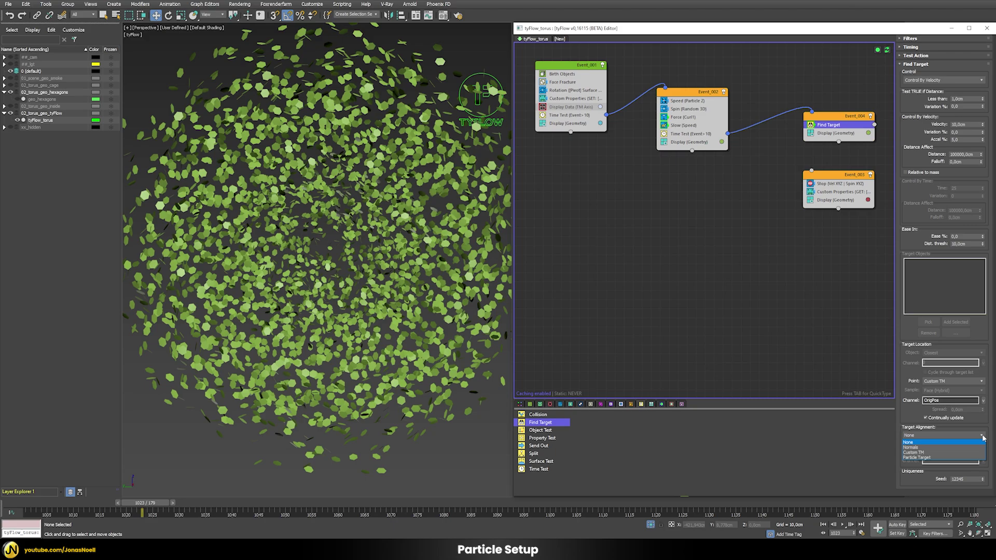
left_click(914, 453)
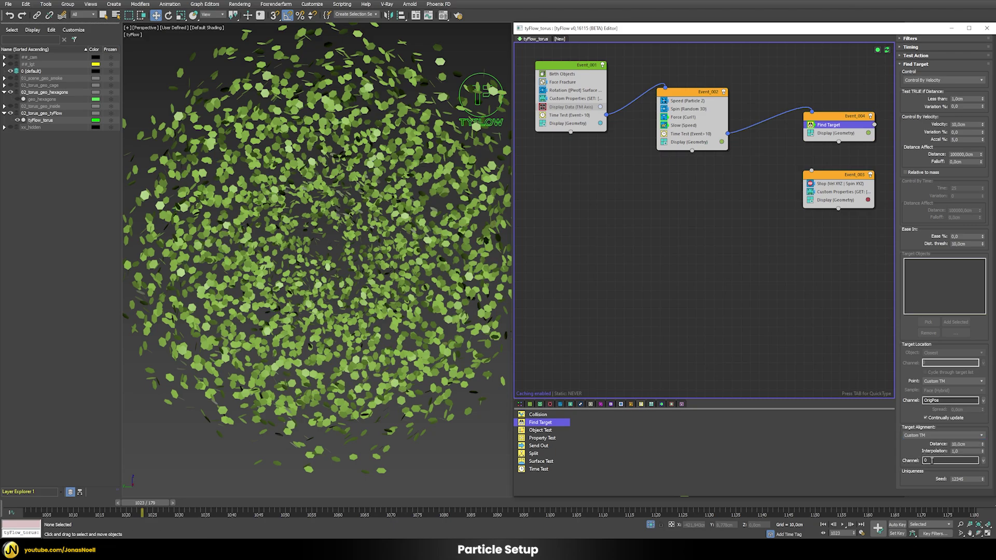
left_click(982, 460)
left_click(971, 475)
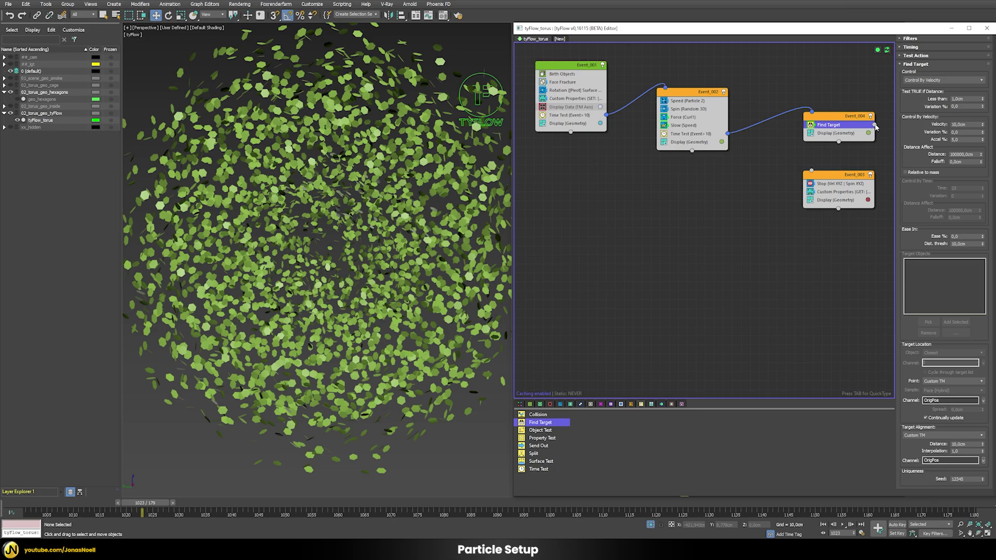
- Connect Find Target's output to the third event, space out the two events, and scrub to frame 1118 to check the reassembly
left_click_drag(875, 126, 813, 173)
left_click_drag(830, 116, 774, 112)
left_click_drag(823, 176, 837, 173)
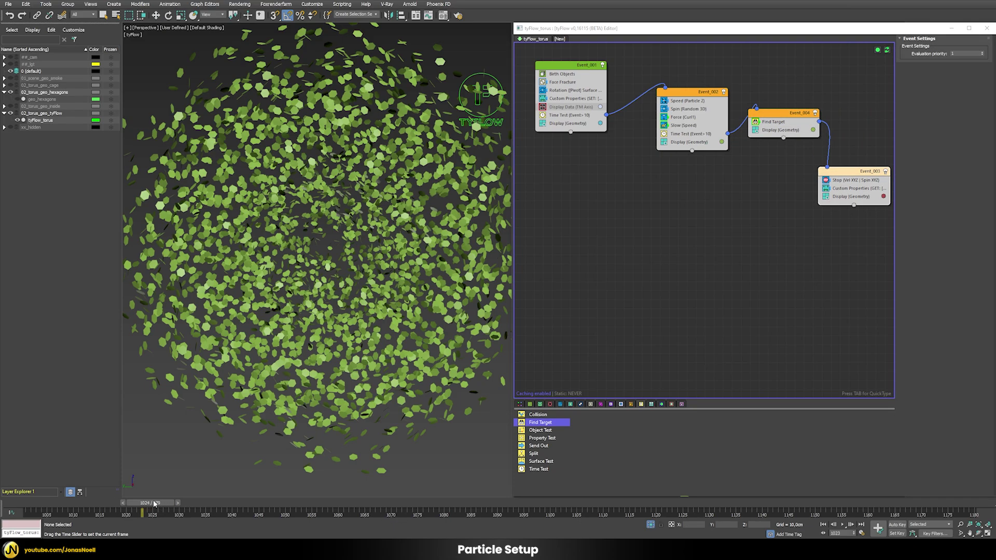
left_click_drag(145, 503, 650, 498)
key("w")
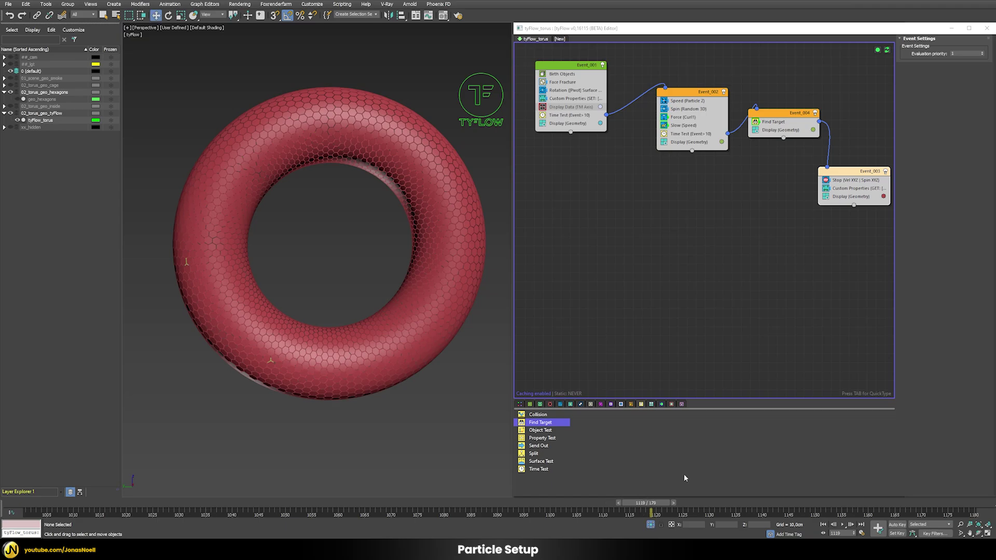
- Try Find Target's Less than distance at 2 and 3 cm, settle on 5 cm, and check the particles around frame 1038
left_click(791, 123)
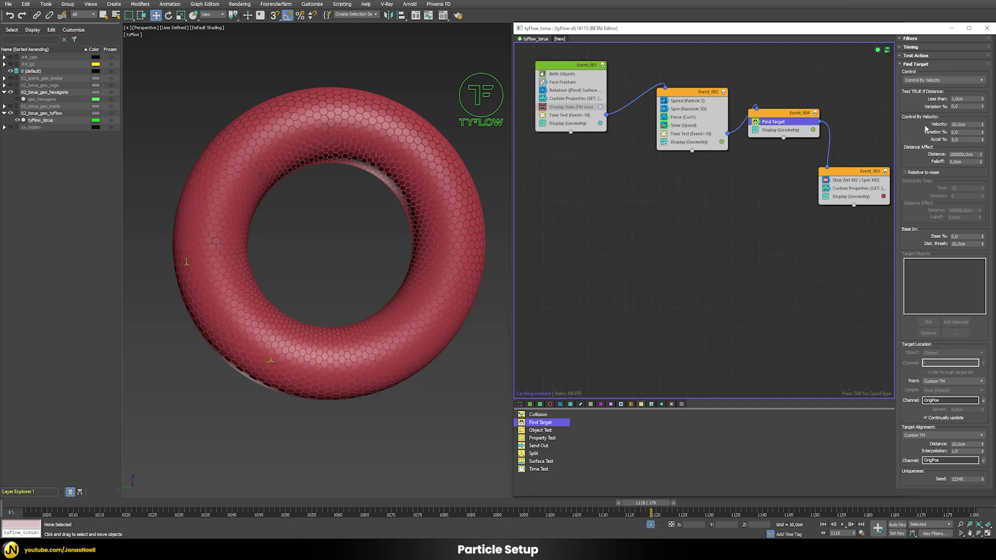
left_click(964, 98)
type("2")
key("Return")
left_click_drag(423, 498, 233, 475)
key("w")
double_click(960, 99)
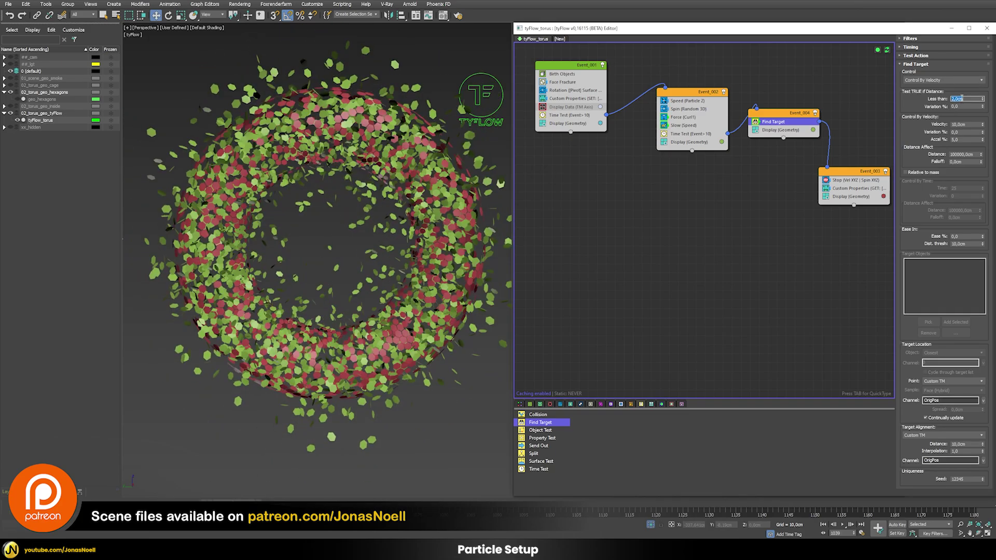
type("3")
key("Return")
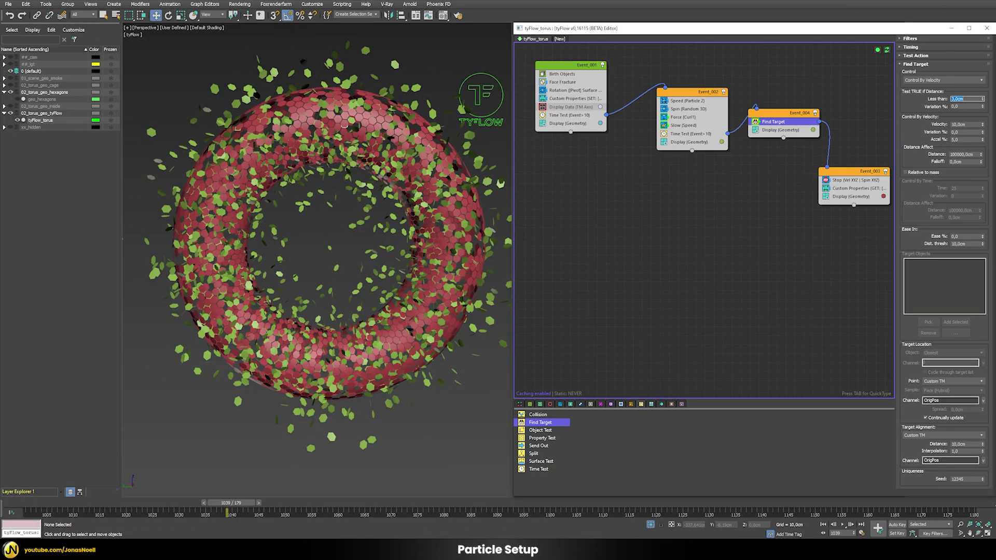
type("5")
key("Return")
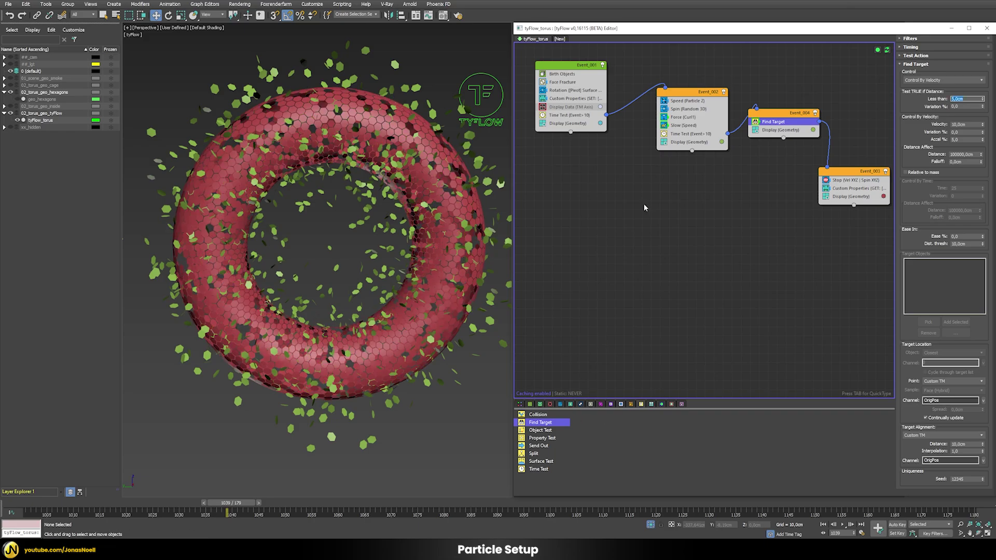
mouse_move(236, 505)
left_mouse_down()
mouse_move(184, 508)
mouse_move(304, 506)
mouse_move(182, 508)
mouse_move(275, 513)
mouse_move(221, 510)
left_mouse_up()
key("w")
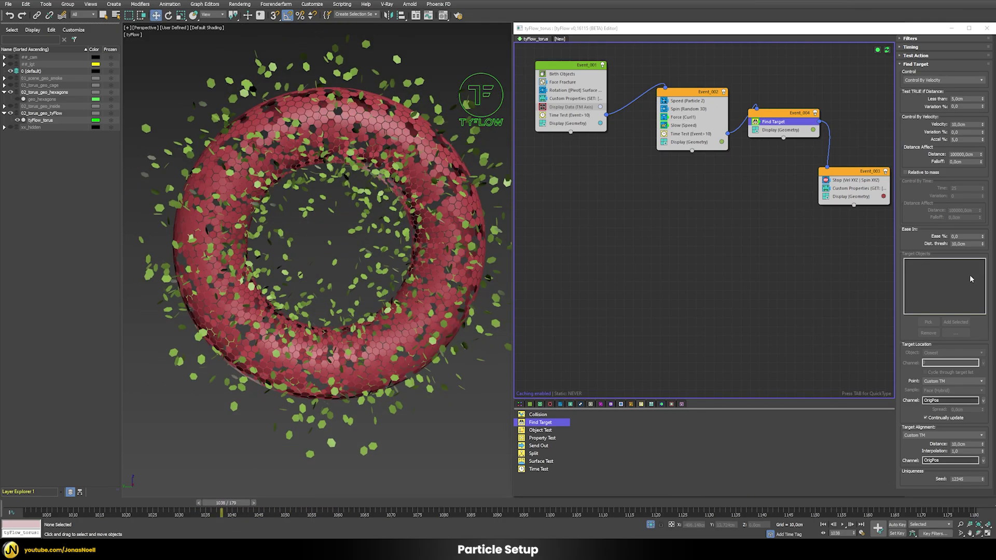
- Set Find Target's Ease In to 50% and scrub between frames 1054 and 1038 to check the particles settling
left_click(962, 236)
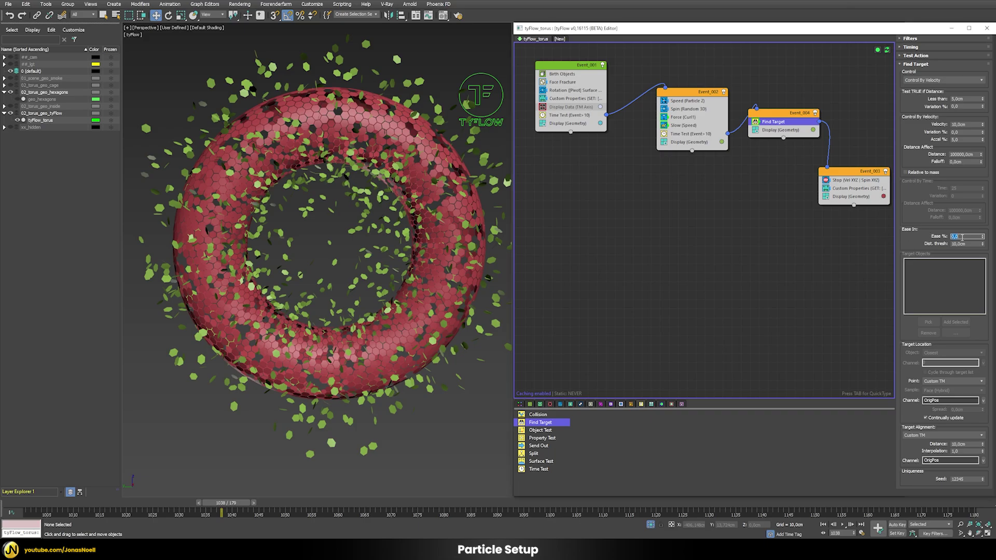
type("50")
key("Return")
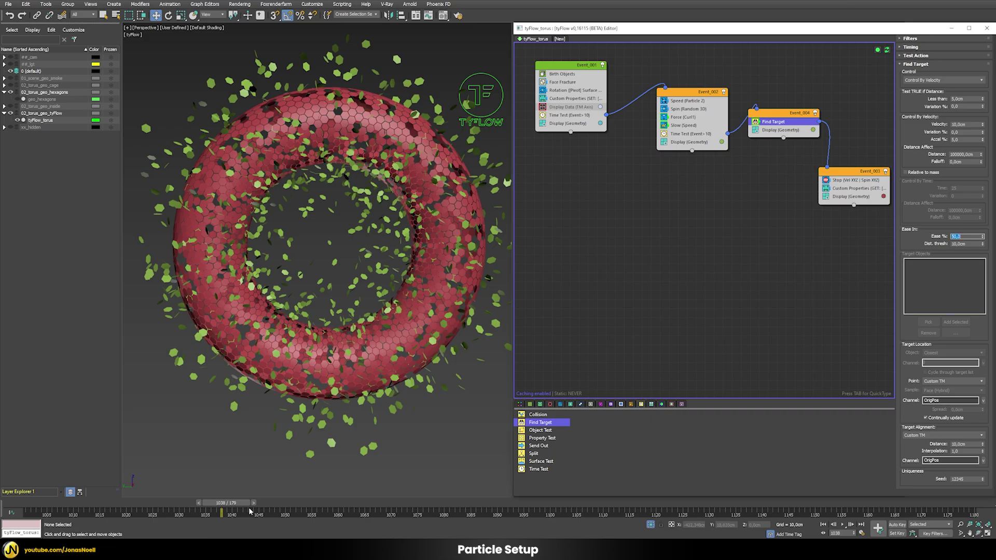
left_click_drag(250, 511, 259, 486)
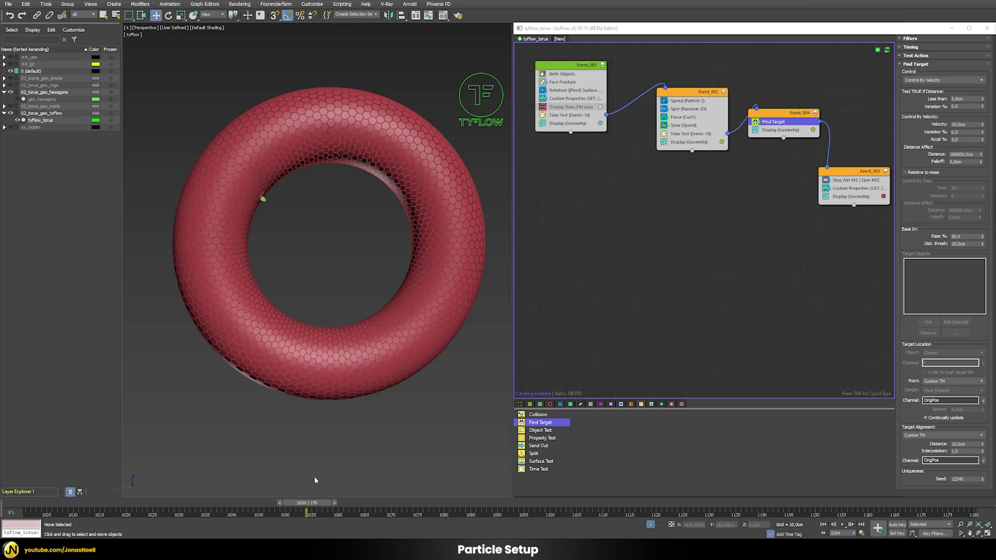
left_click_drag(295, 503, 249, 504)
key("w")
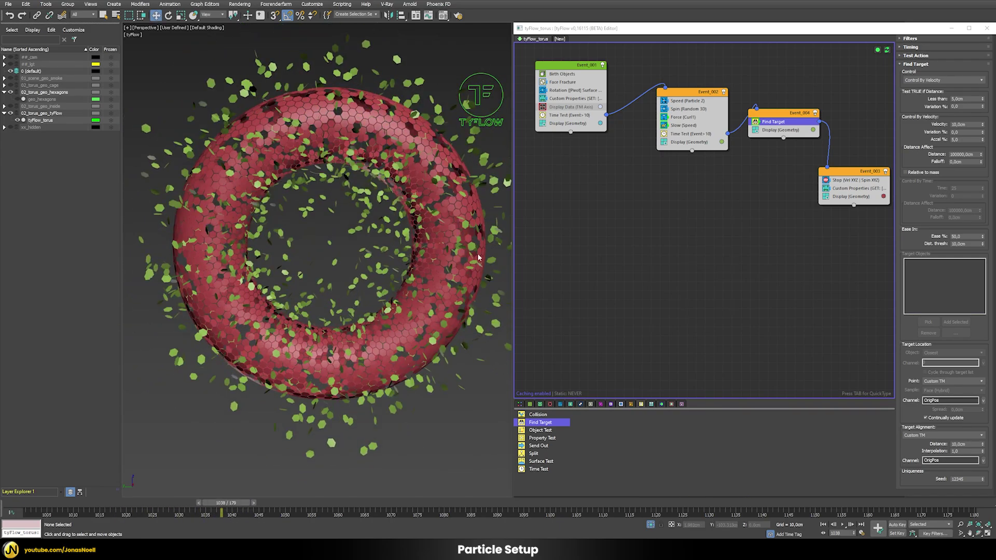
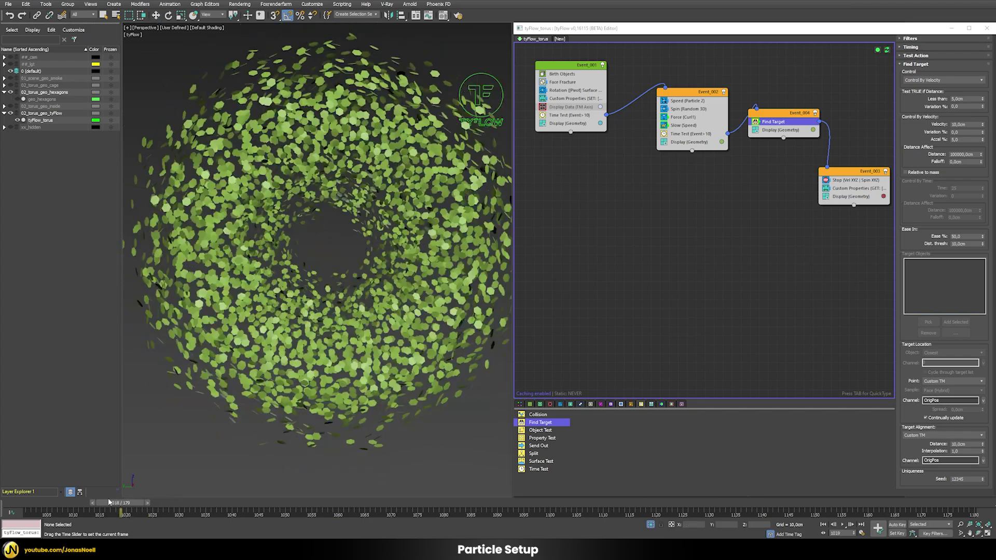
- Show the xx_hidden layer, hide the tyFlow layer briefly to view the growing mesh, and scrub both together to frame 1016
left_click(11, 114)
left_click(10, 127)
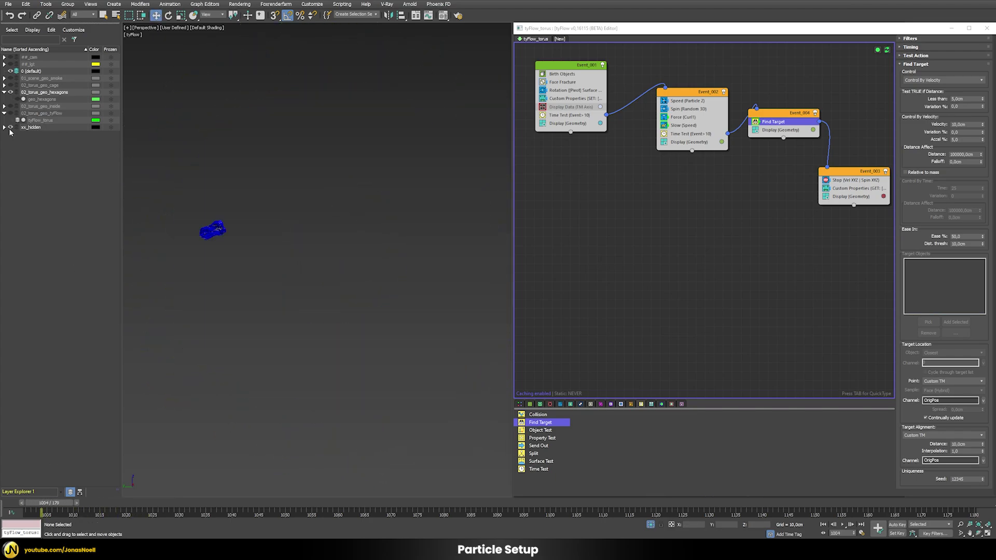
left_click_drag(40, 506, 112, 289)
key("w")
left_click(11, 113)
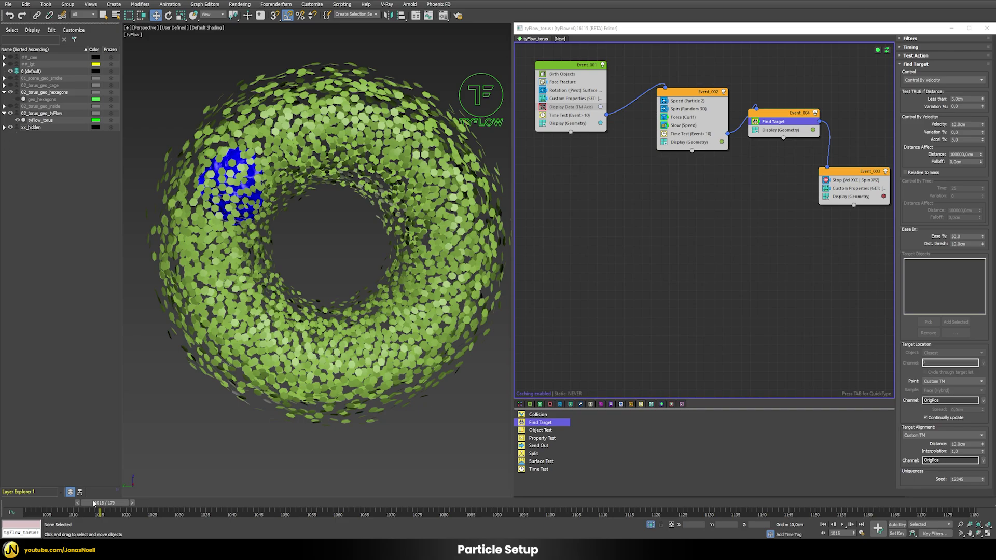
left_click_drag(104, 503, 1, 493)
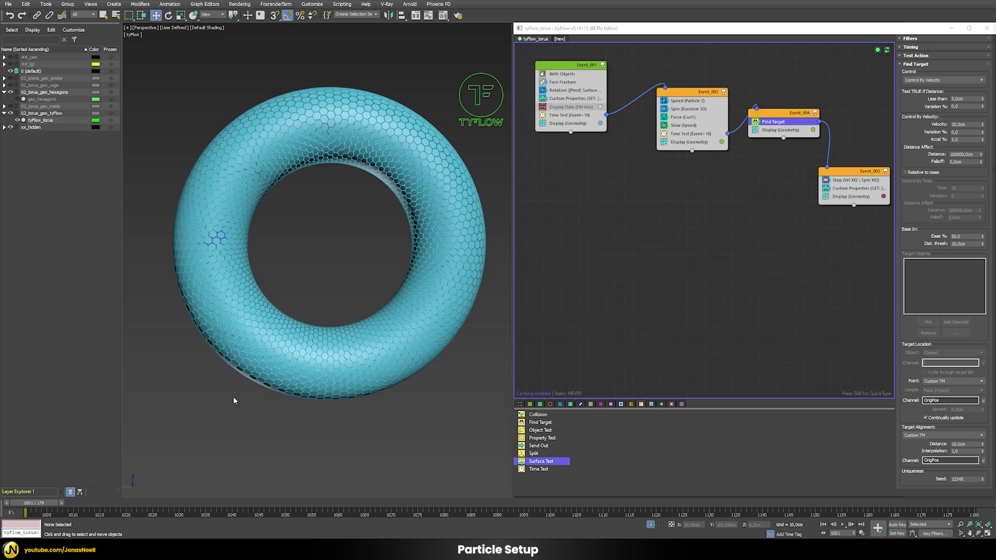
left_click_drag(35, 506, 108, 503)
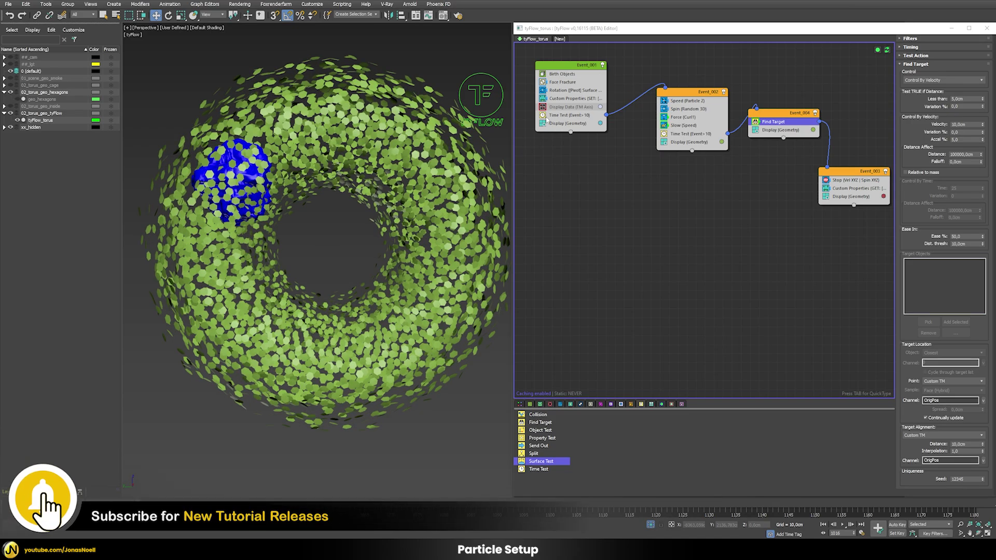
- Disable the first event's Time Test, add a Surface Test below it, and pick the blue mesh geo_sphere_002 as its object
left_click(542, 115)
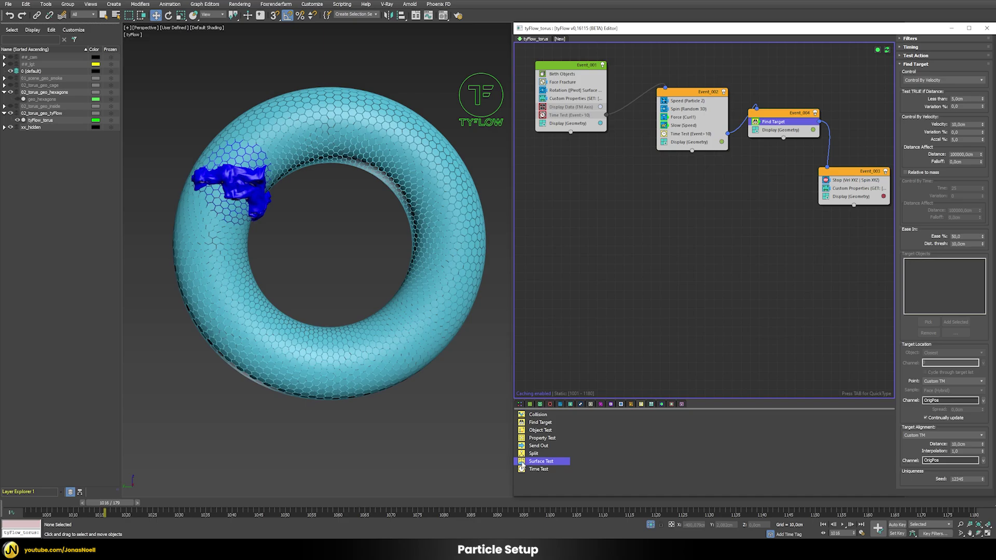
left_click_drag(522, 463, 557, 133)
left_click(928, 137)
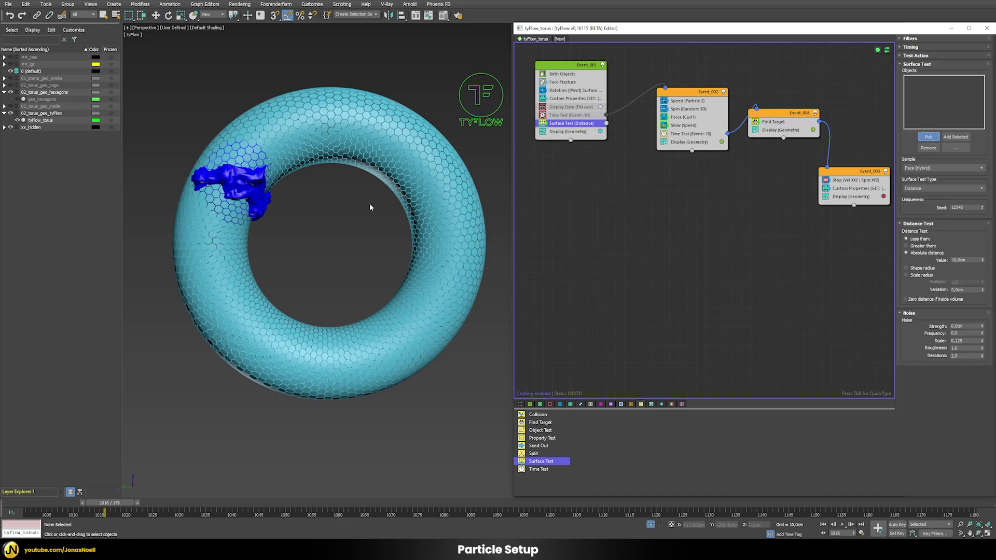
left_click(261, 206)
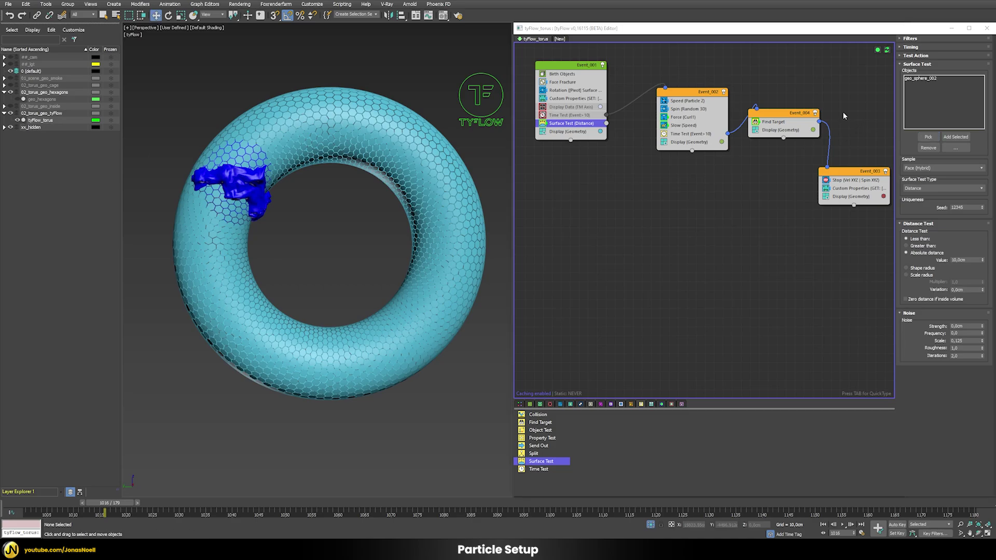
- Set the Surface Test type to Volume (Inside) and connect its output to the second event
left_click(921, 188)
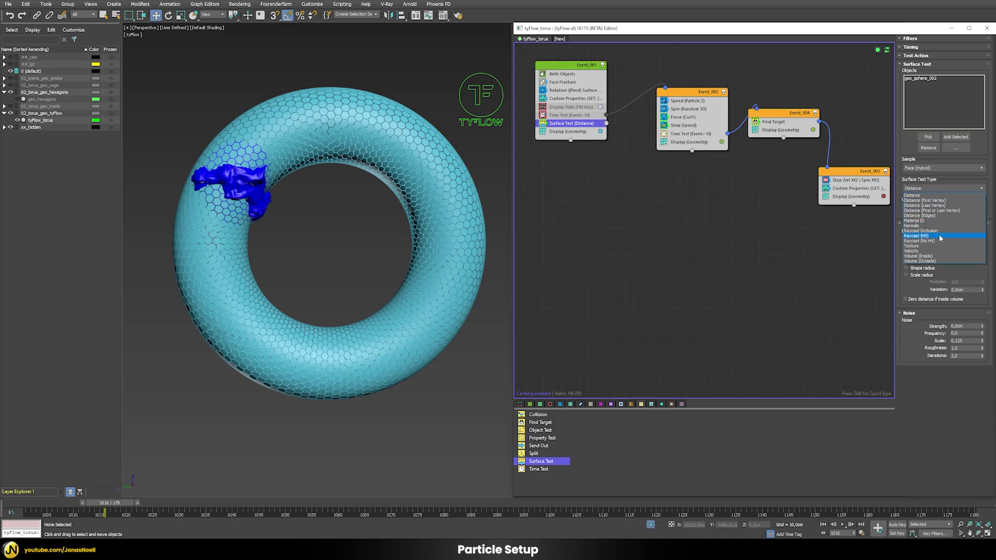
left_click(921, 256)
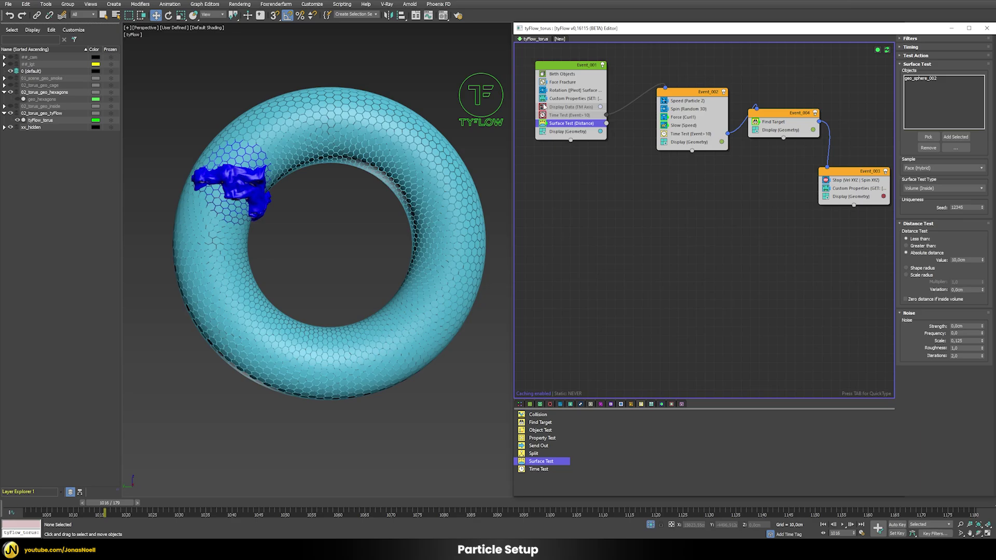
left_click_drag(643, 104, 665, 87)
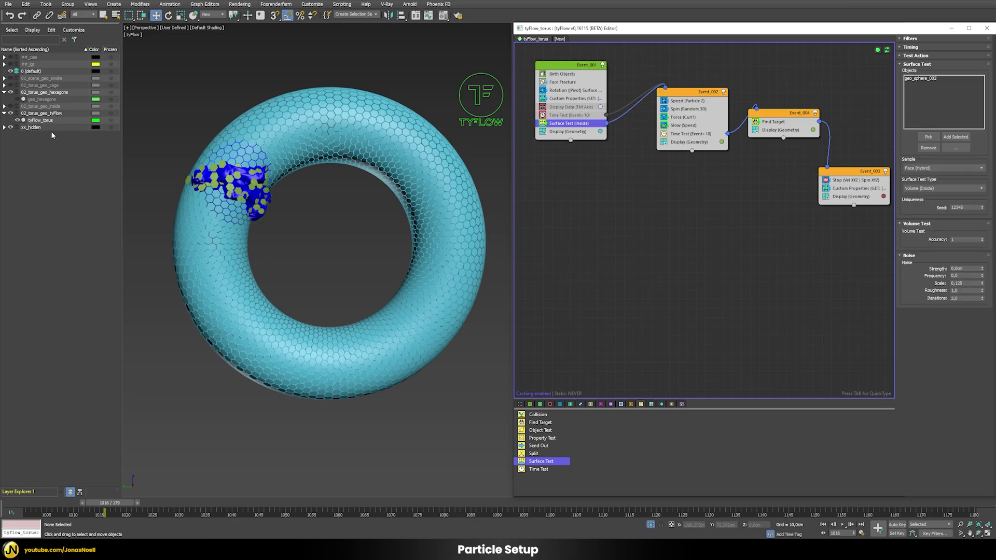
- Hide the xx_hidden layer and scrub the timeline to check how the Surface Test releases the particles
left_click(10, 128)
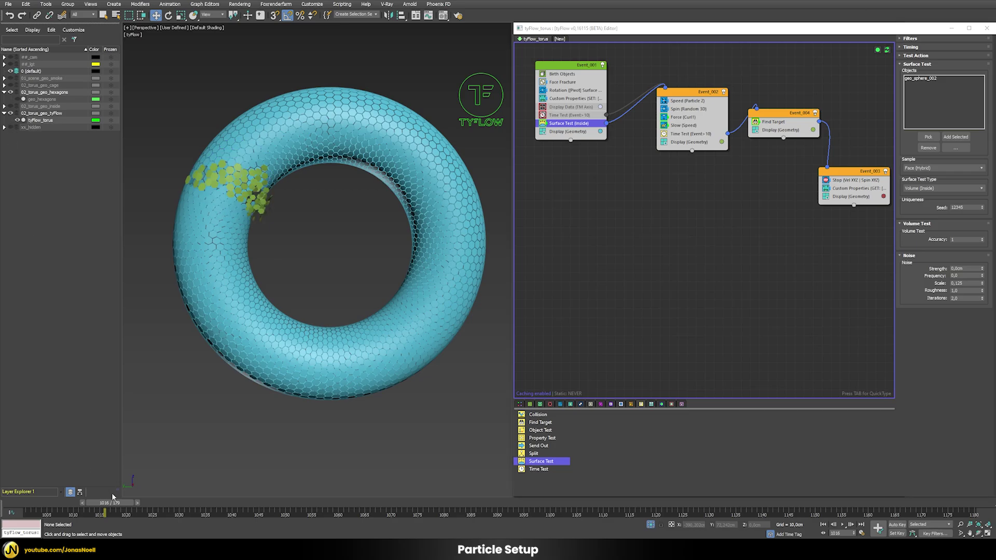
left_click_drag(108, 504, 85, 446)
key("w")
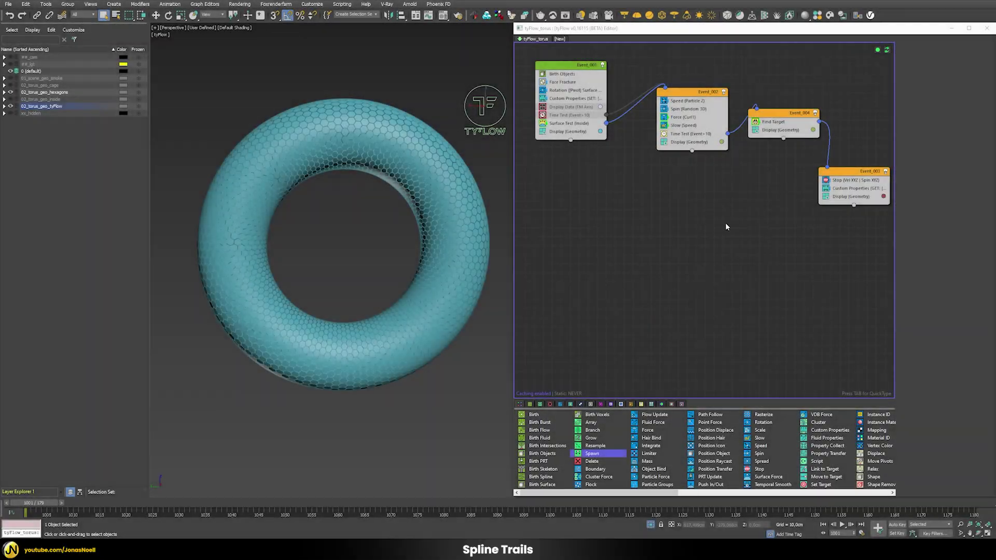
- Scrub the timeline through to frame 1054 to check how the hexagons scatter and return to the torus
left_click_drag(45, 502, 168, 502)
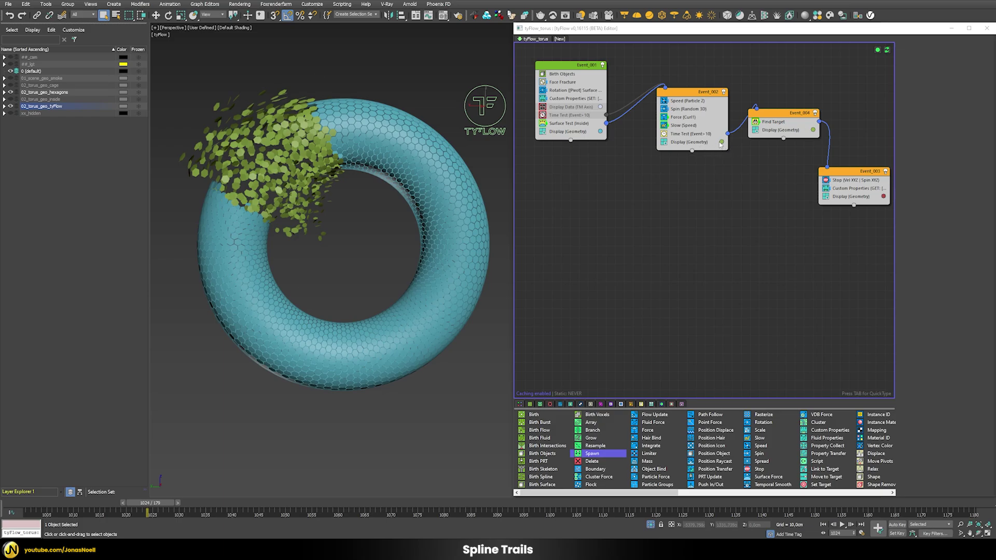
left_click_drag(158, 504, 195, 503)
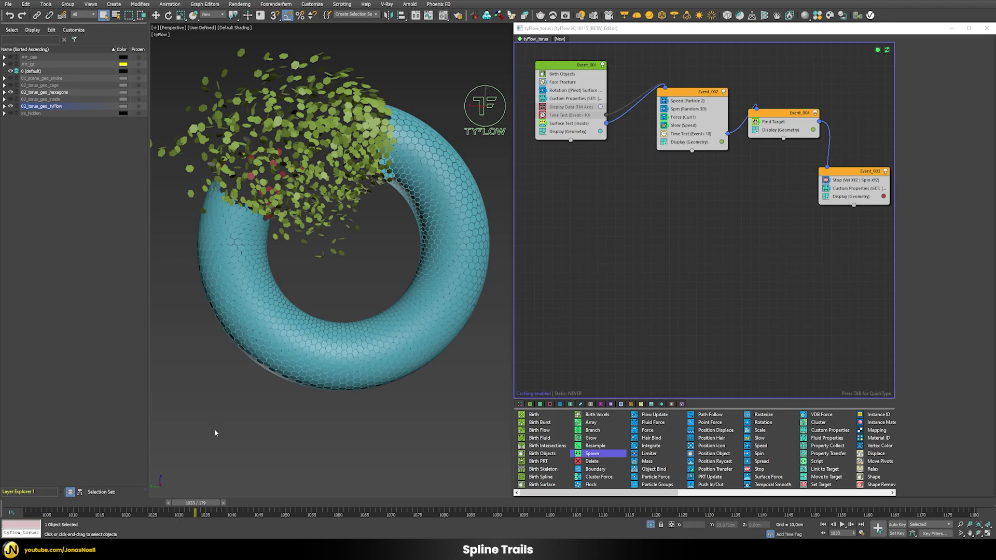
left_click_drag(205, 503, 317, 503)
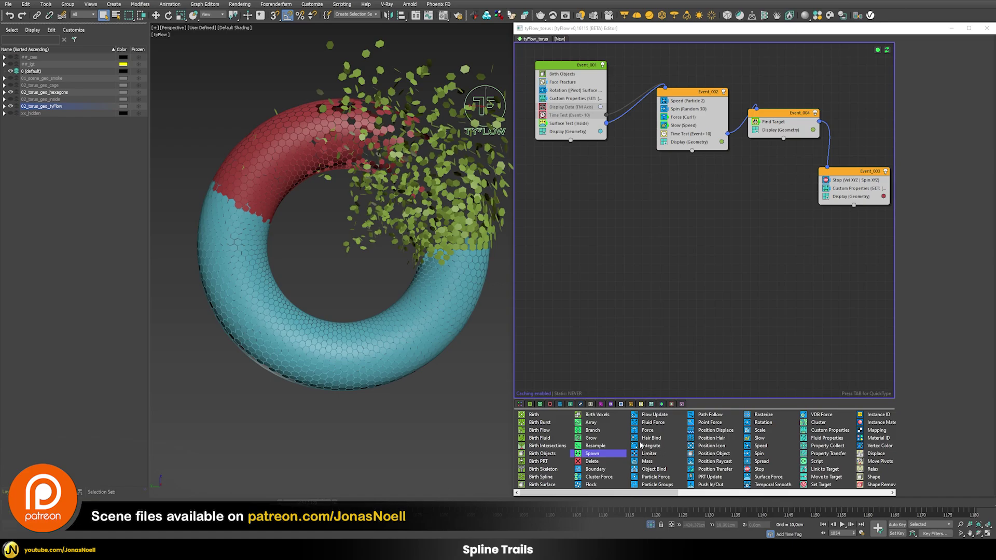
- Create a new event from a Spawn operator below the second event and set its Display type to Large Dots
left_click_drag(585, 455, 622, 307)
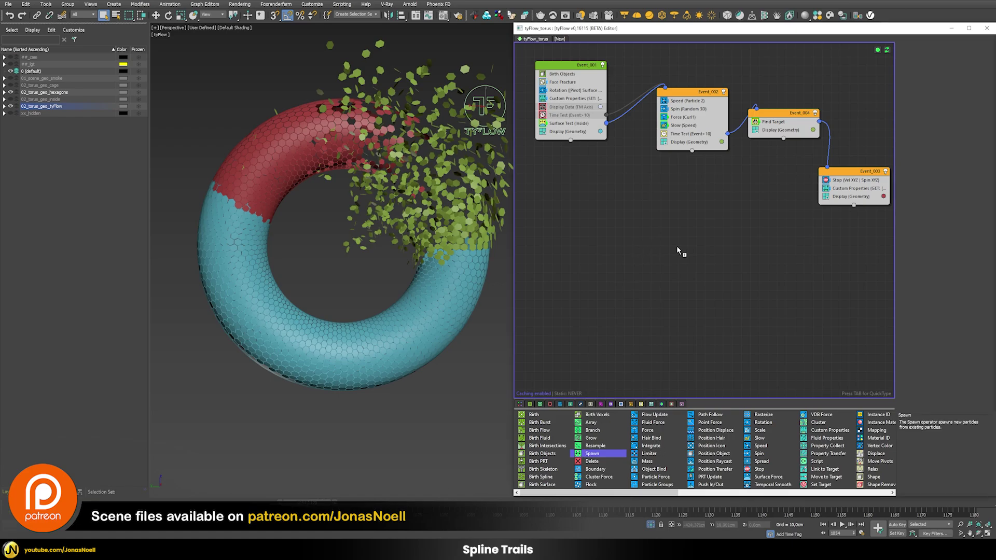
left_click_drag(677, 247, 713, 207)
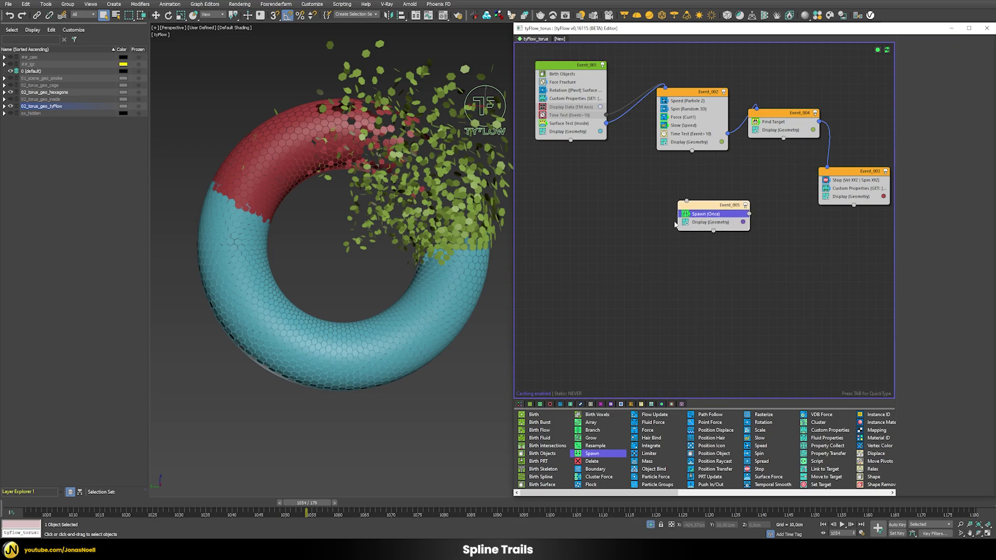
left_click(706, 222)
left_click(934, 54)
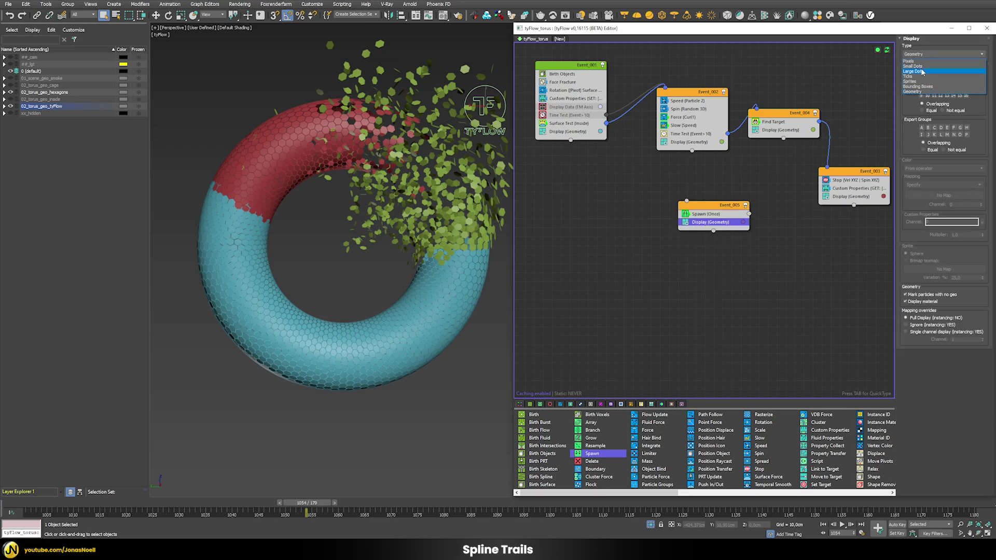
left_click(918, 72)
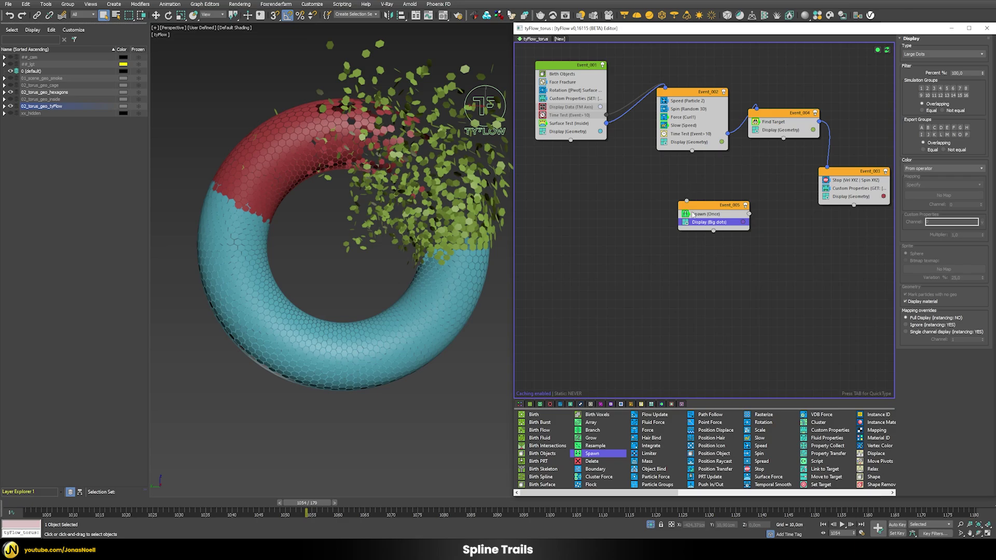
- Move the Spawn operator into the second event below its Time Test and connect its output to the big-dots event
left_click_drag(699, 216, 693, 141)
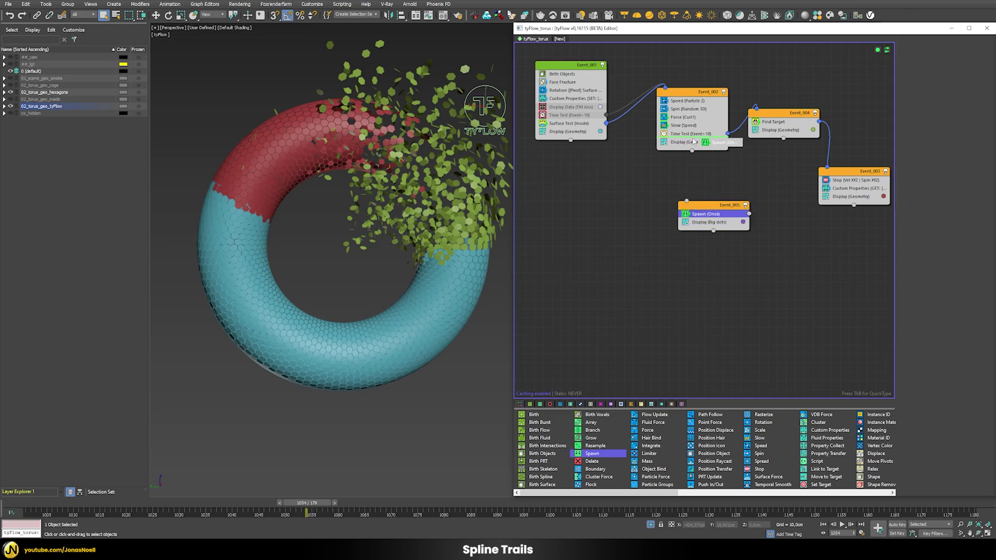
left_click_drag(705, 143, 727, 206)
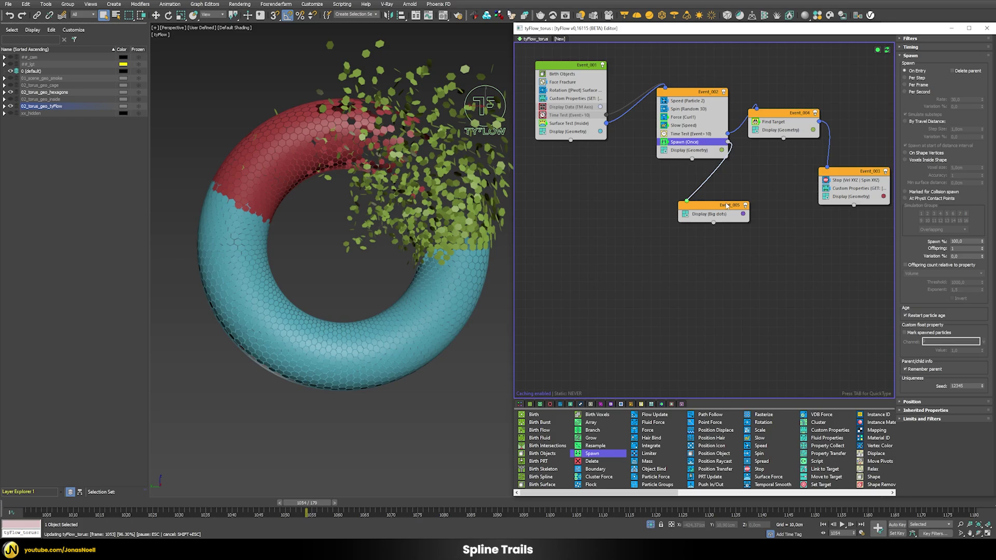
left_click_drag(310, 502, 248, 495)
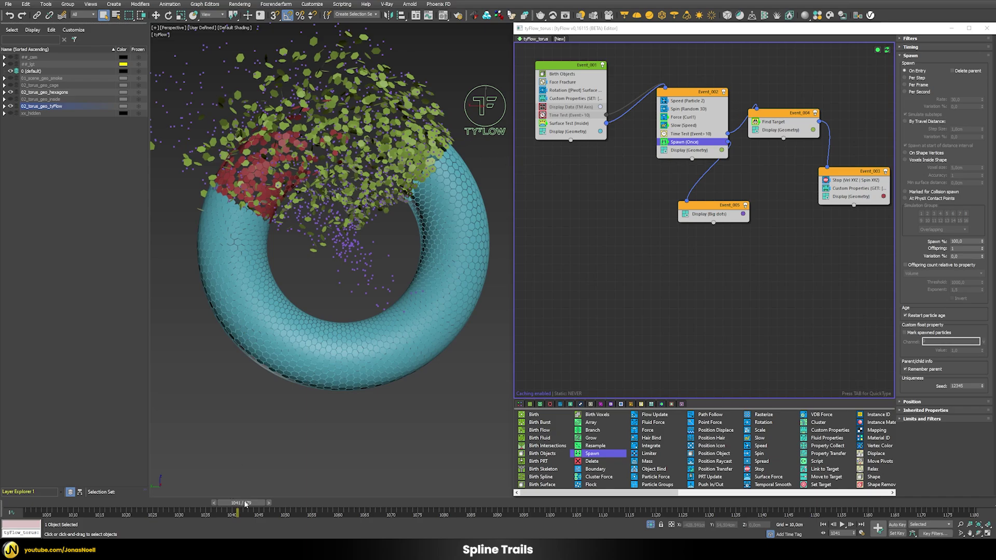
left_click_drag(248, 506, 203, 498)
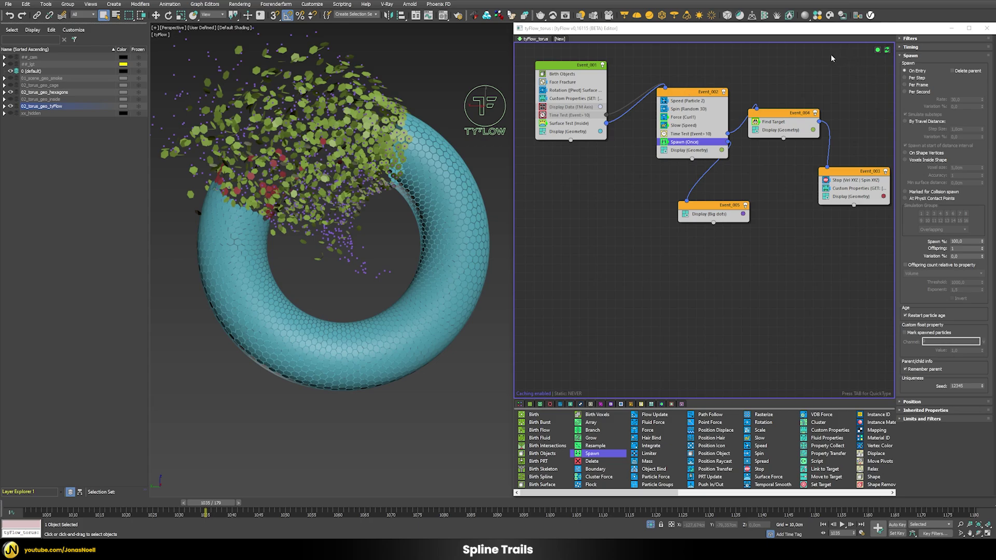
- Set the Spawn operator to By Travel Distance with an inherited velocity of 0, and scrub the timeline to check the trails
left_click(916, 122)
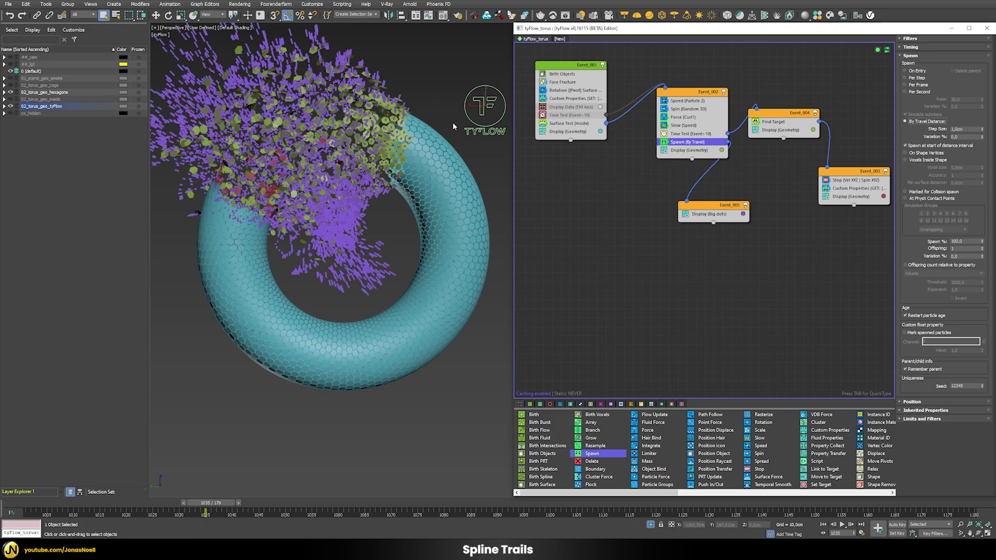
left_click(919, 411)
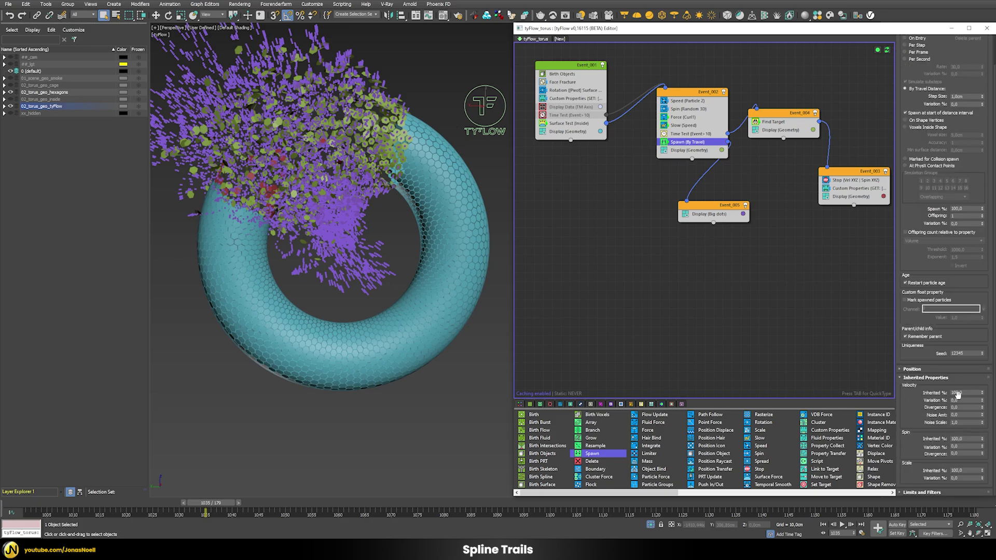
right_click(981, 393)
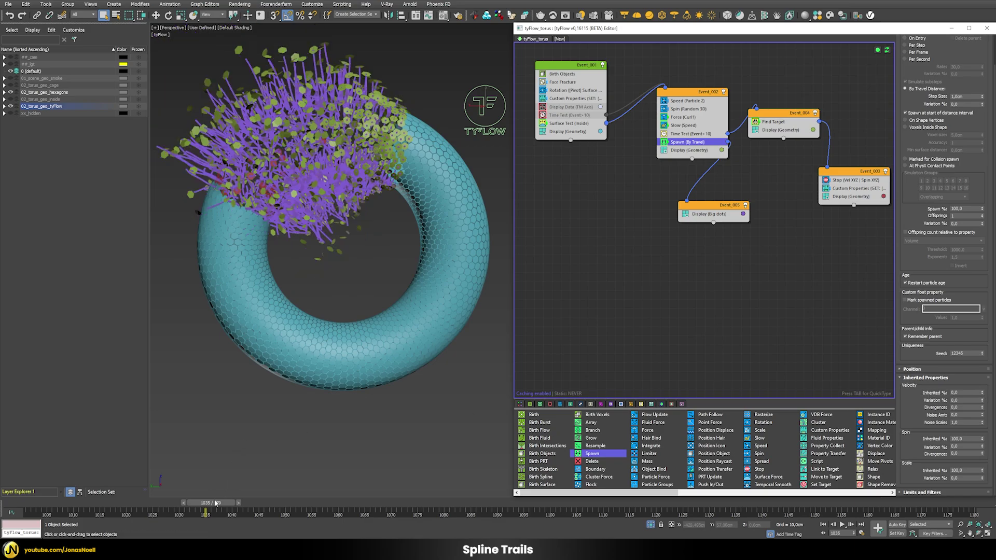
left_click_drag(215, 502, 260, 500)
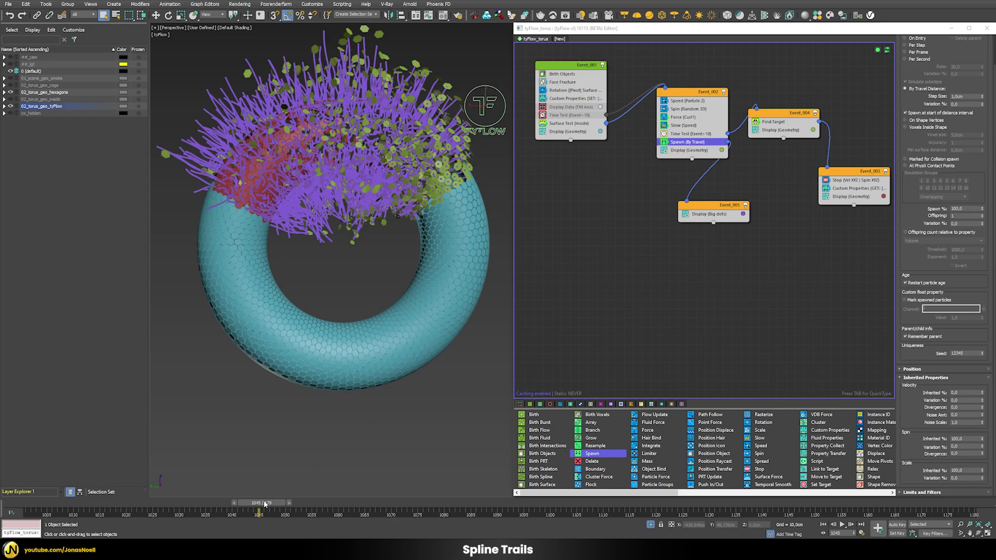
left_click_drag(265, 503, 31, 503)
- Paste an instanced copy of the Spawn operator below Find Target, connect it to the big-dots event, and scrub to check the trails
right_click(686, 143)
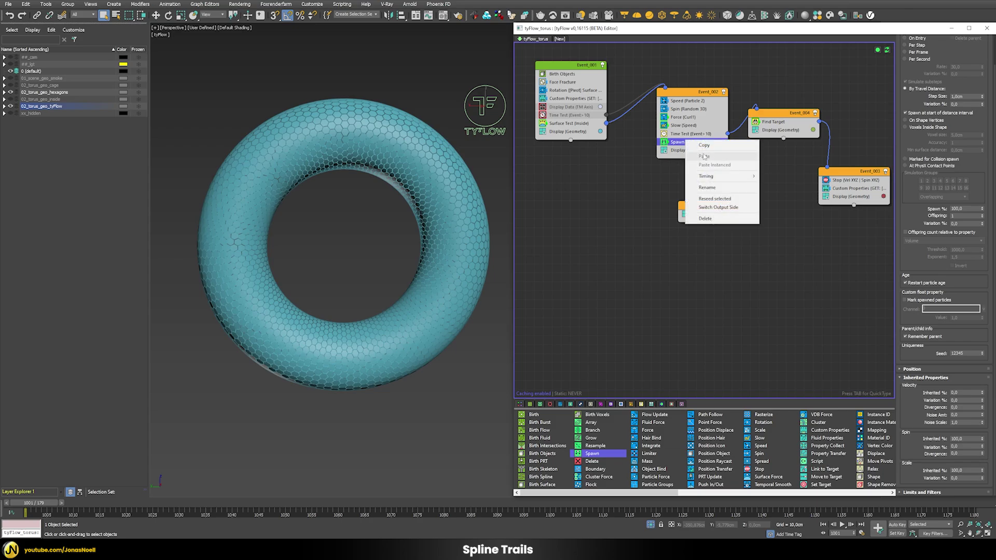
left_click(671, 151)
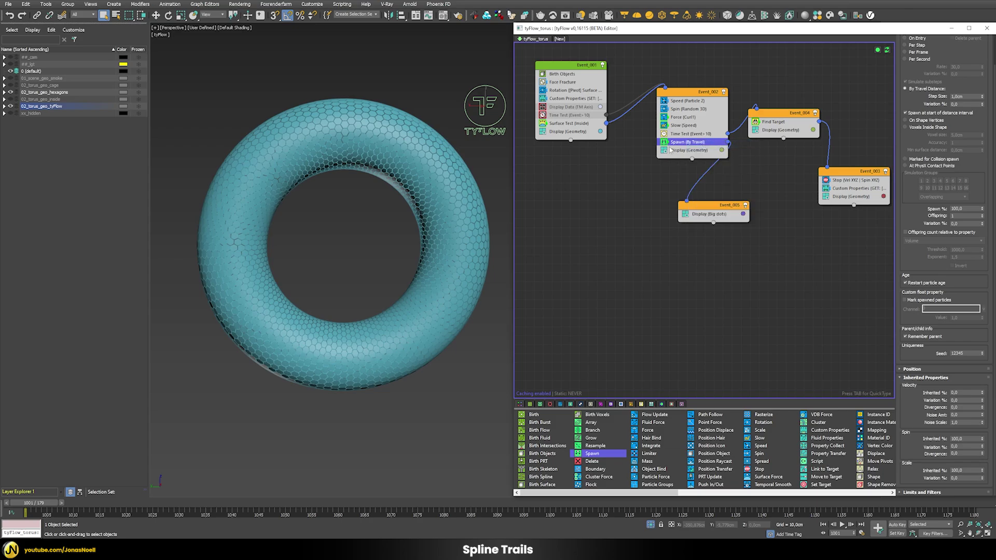
left_click(767, 124)
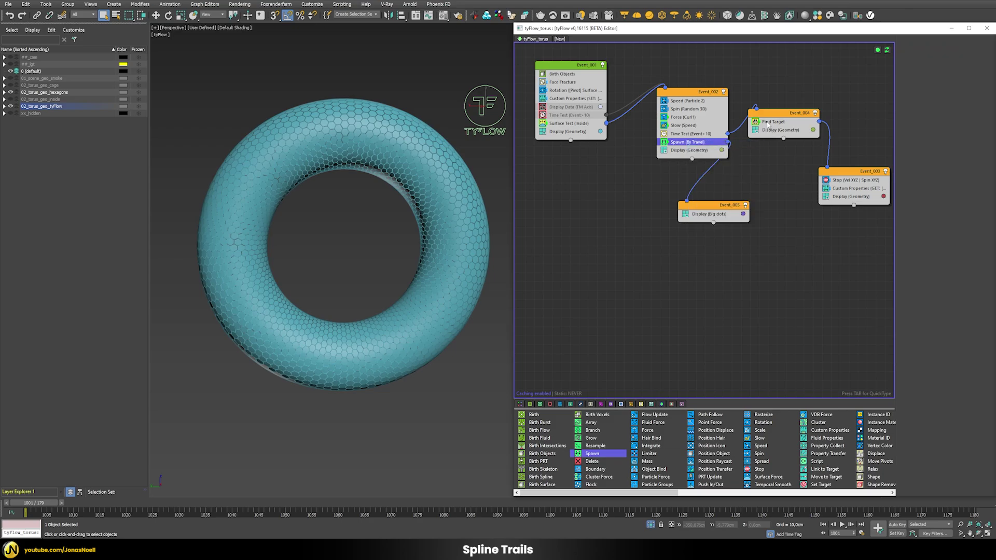
right_click(767, 124)
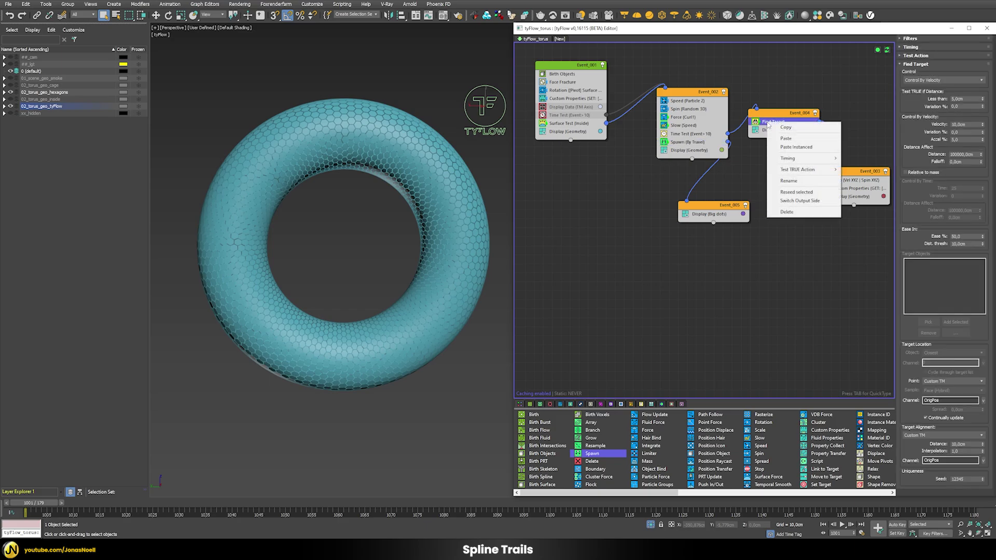
left_click(793, 147)
left_click_drag(778, 121, 688, 202)
left_click_drag(58, 509, 390, 502)
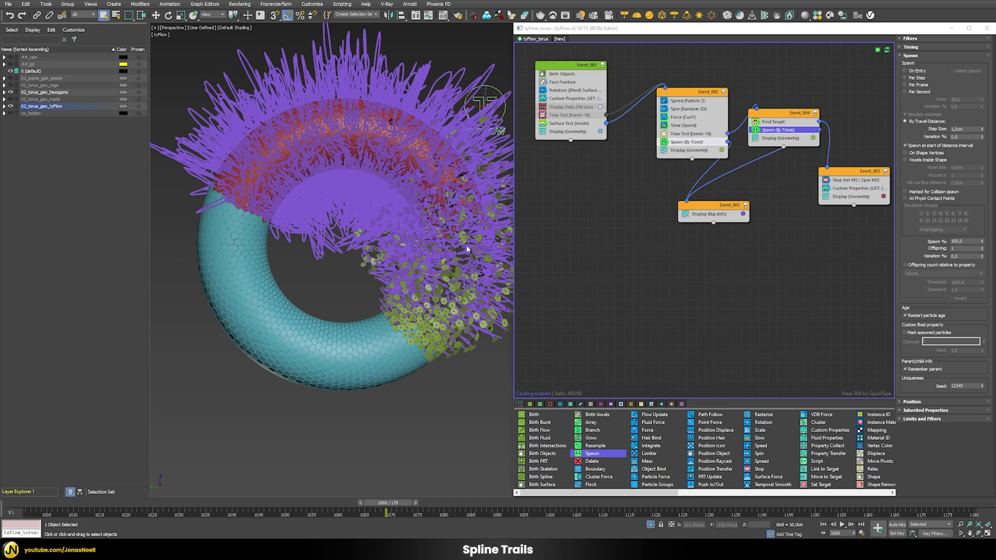
left_click_drag(307, 508, 272, 502)
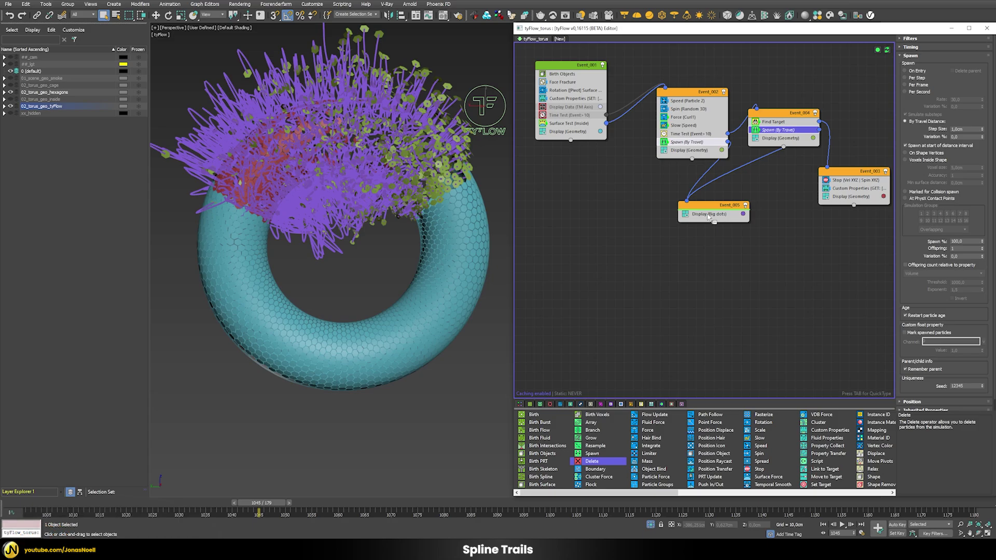
- Add a Delete operator to the big-dots event with Particle Age timing and a range starting at 10, and scrub to frame 1056
left_click_drag(709, 217, 709, 215)
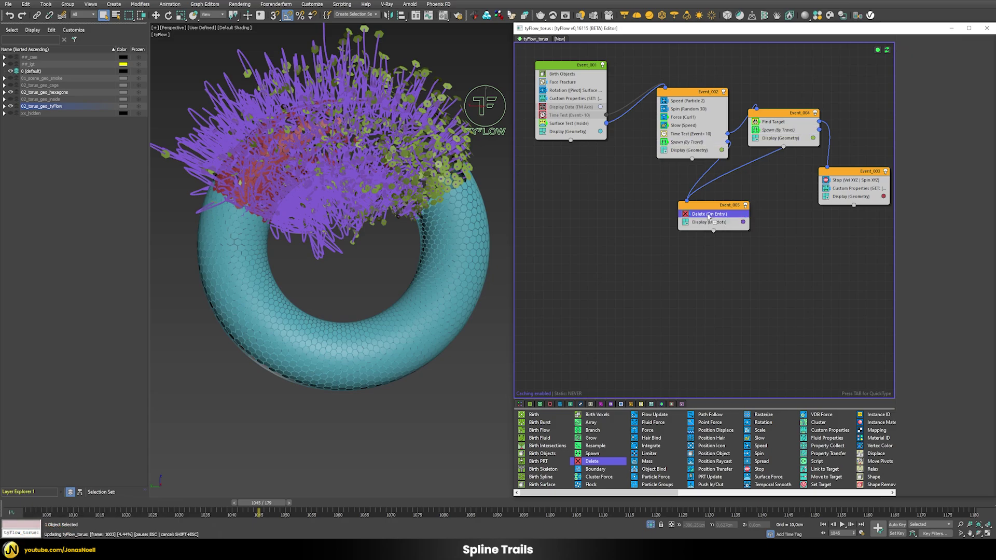
left_click(915, 56)
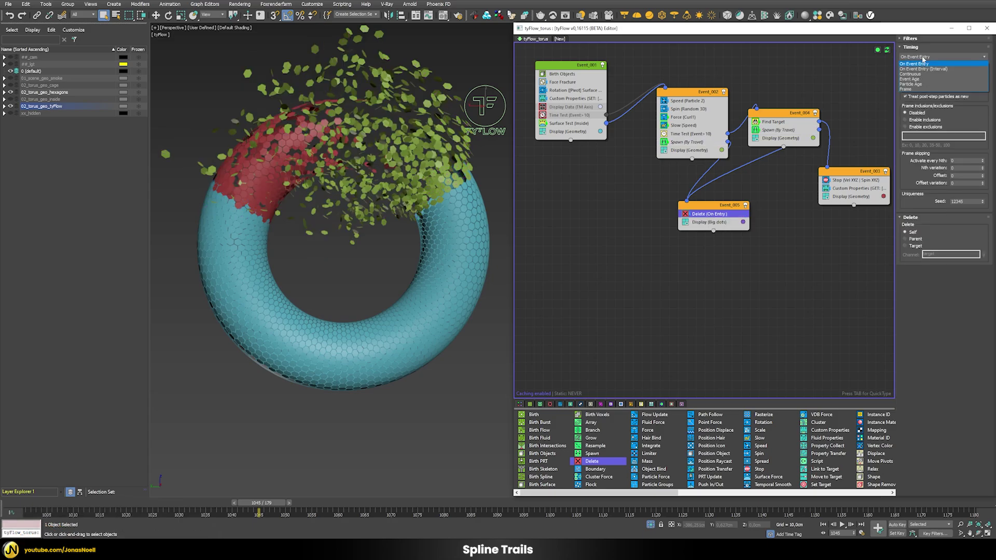
left_click(921, 86)
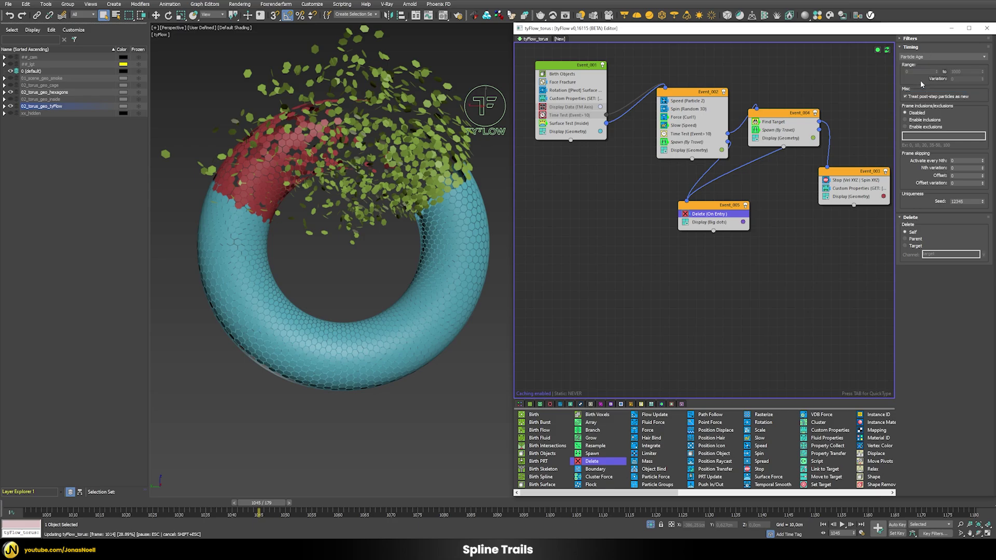
left_click(913, 71)
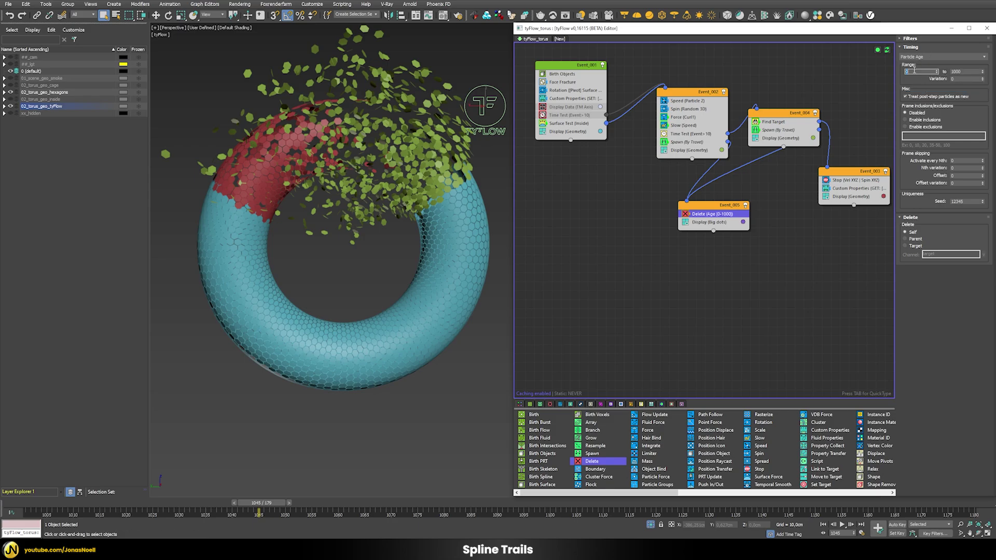
type("10")
key("Return")
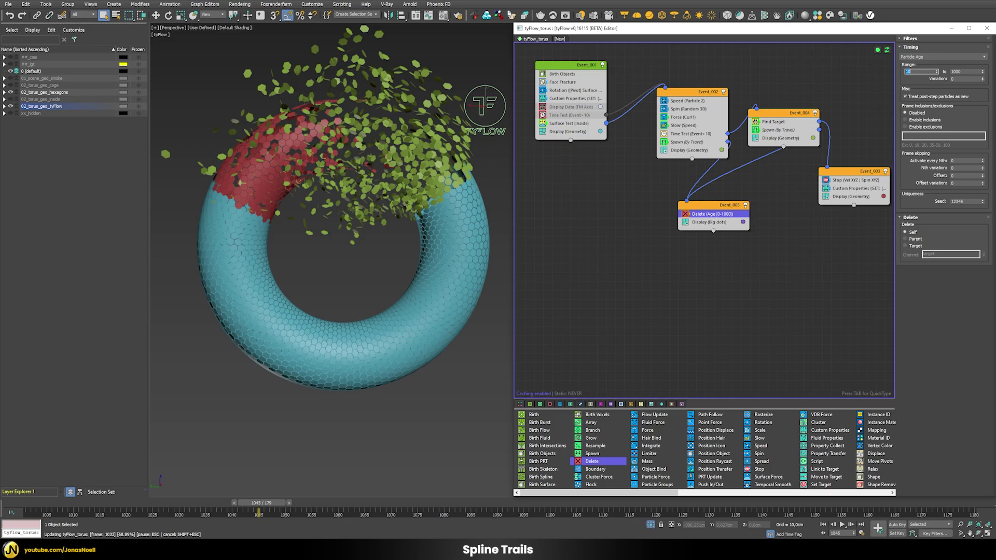
left_click_drag(251, 508, 310, 487)
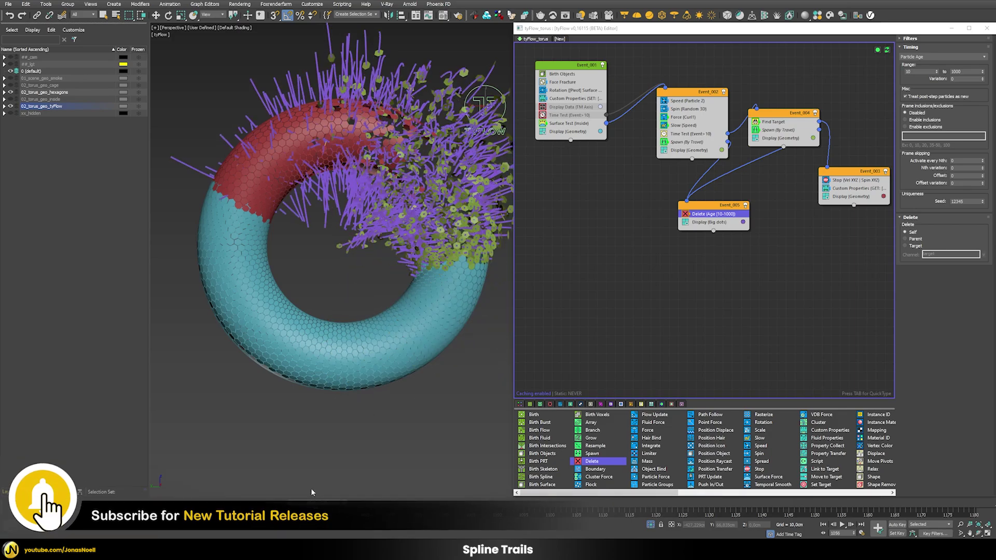
- Examine the density of the dotted trails behind the scattered hexagons up close, with nothing selected in the scene
middle_click_drag(310, 208, 278, 135, "alt")
scroll(357, 197, "up", 5)
middle_click_drag(202, 182, 236, 184, "alt")
middle_click_drag(357, 267, 374, 305, "alt")
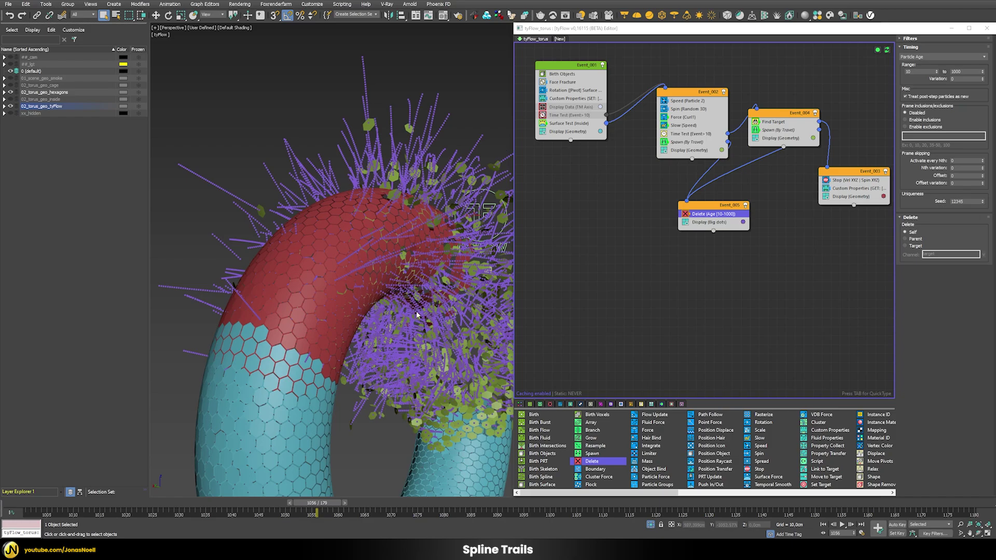
middle_click_drag(403, 260, 390, 253, "alt")
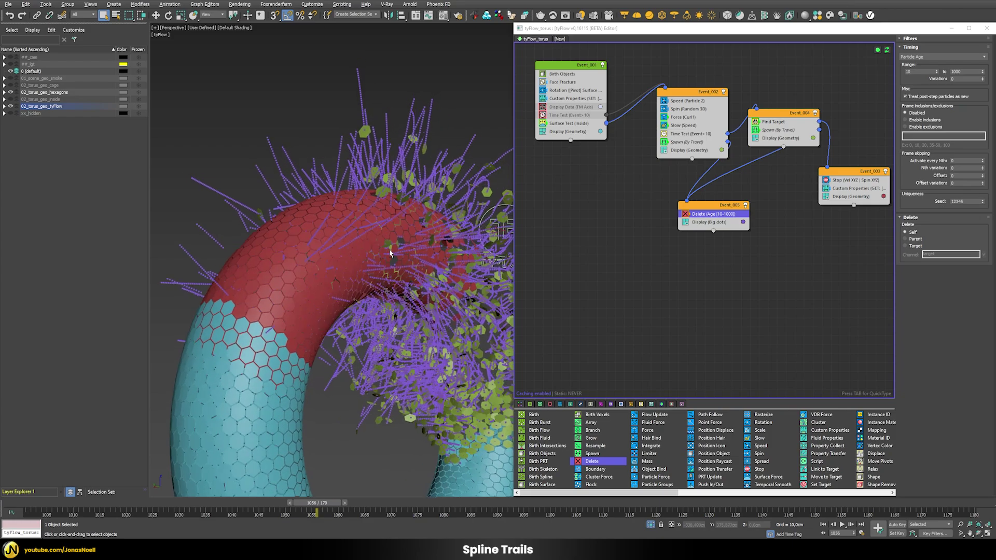
middle_click_drag(481, 192, 387, 303, "alt")
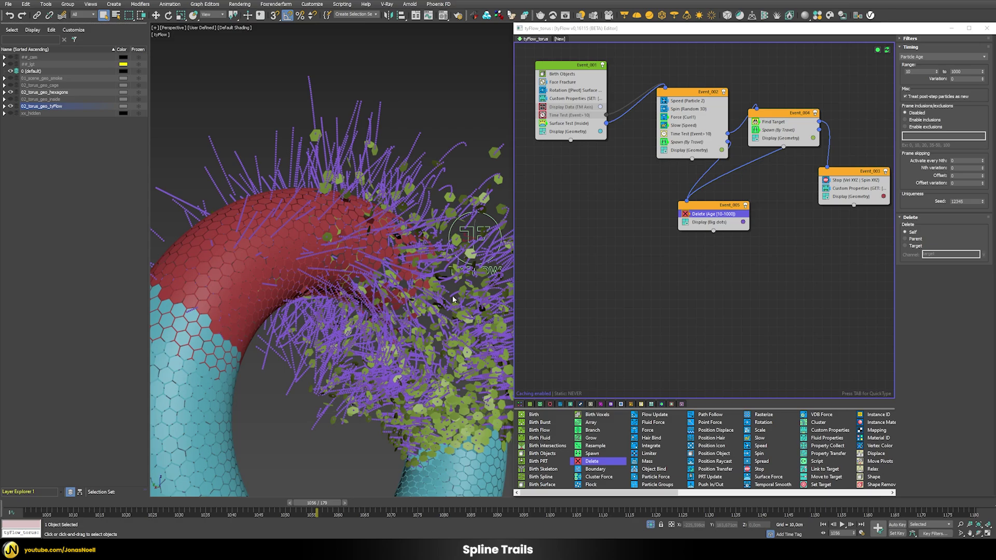
key("ctrl+d")
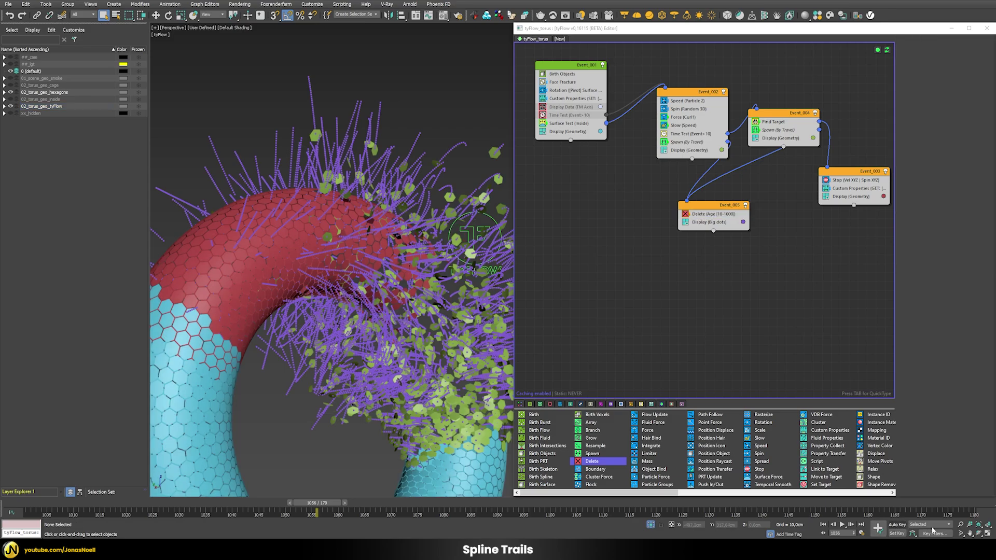
left_click(960, 525)
left_click_drag(395, 178, 551, 194)
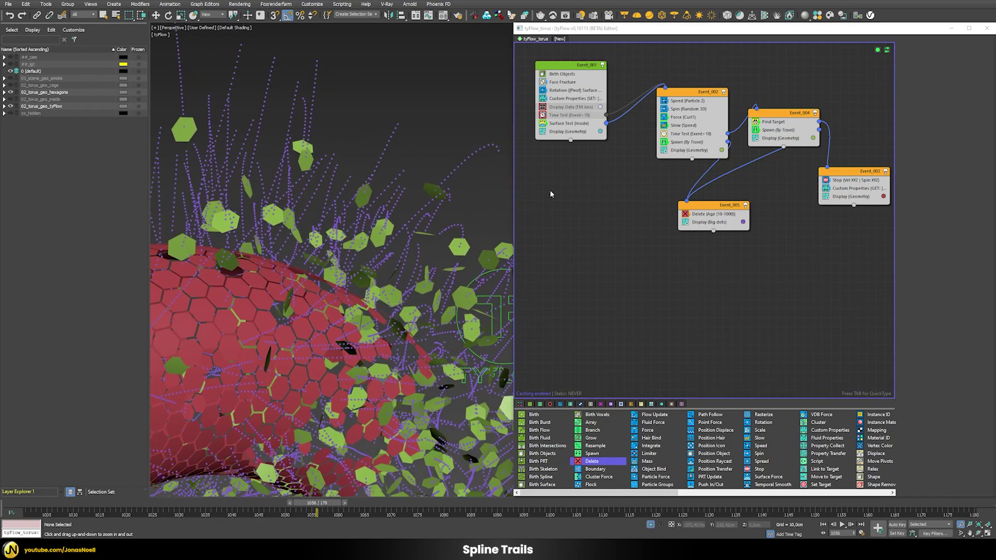
left_click_drag(413, 217, 411, 205)
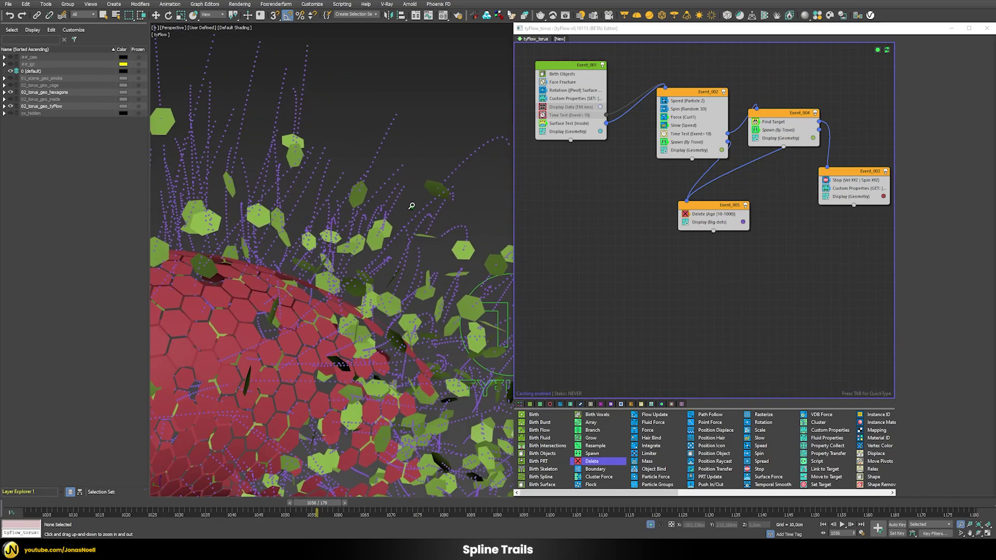
- Set the travel distance step size of the second event's Spawn operator to 2 cm
left_click(680, 143)
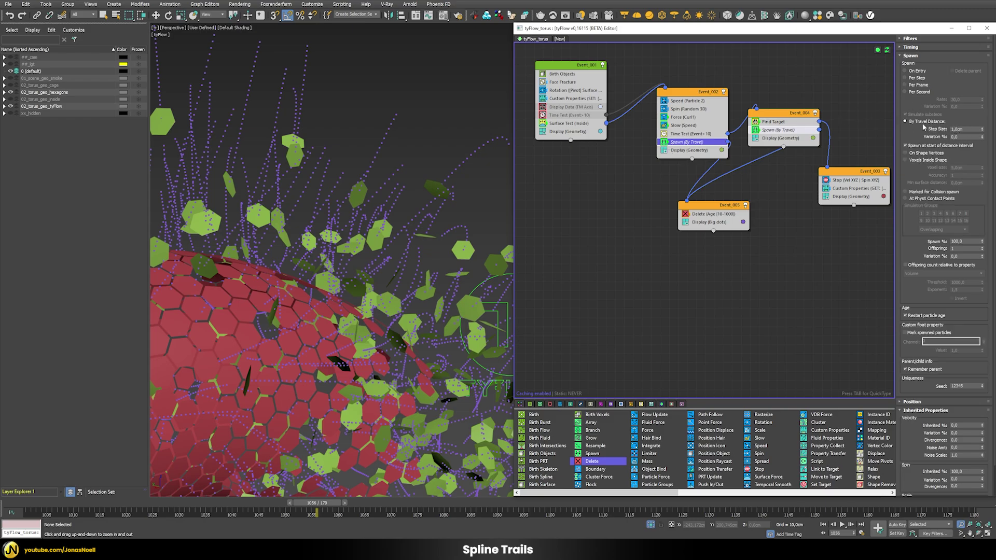
double_click(963, 130)
type("2")
key("Return")
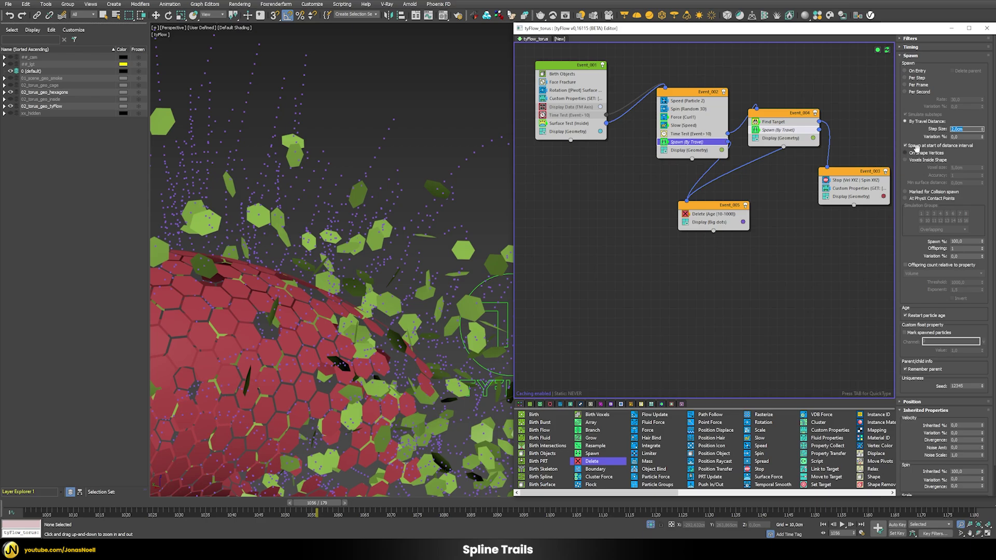
- Set the travel distance step size of the second event's Spawn operator to 2.5 cm and check the trails' density
type("3")
key("Return")
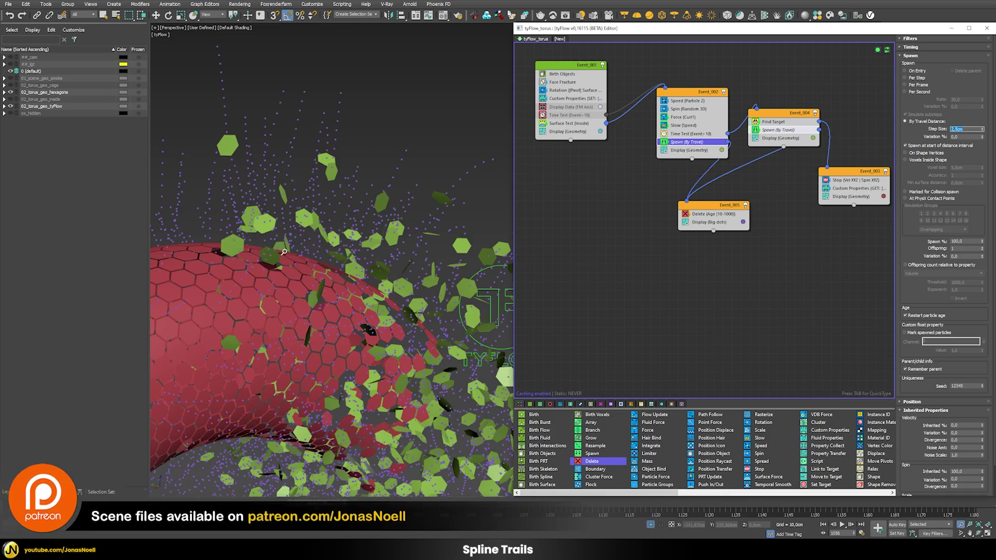
scroll(479, 208, "up", 2)
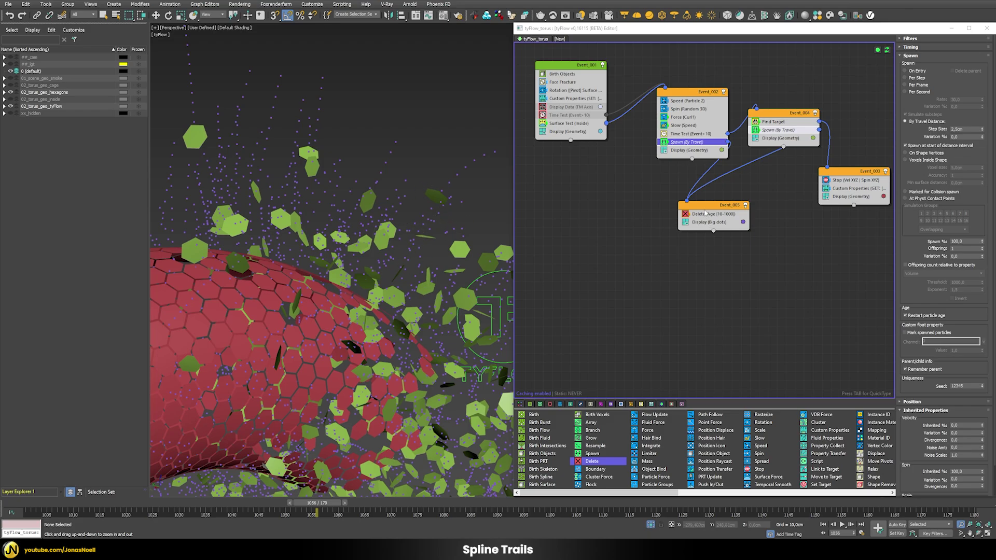
- Add a Particle Bind operator above Delete in the big-dots event
left_click(705, 213)
key("Tab")
type("parti")
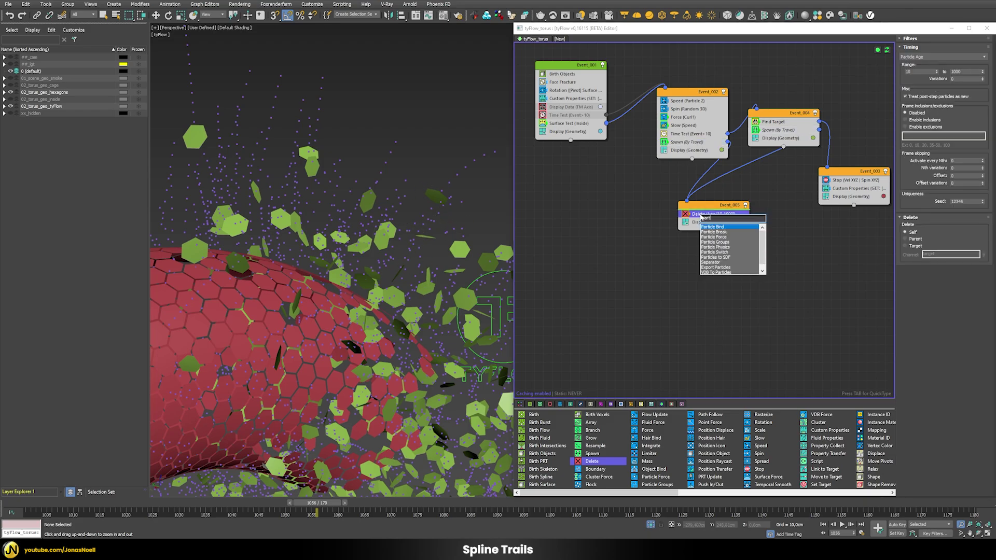
left_click(713, 227)
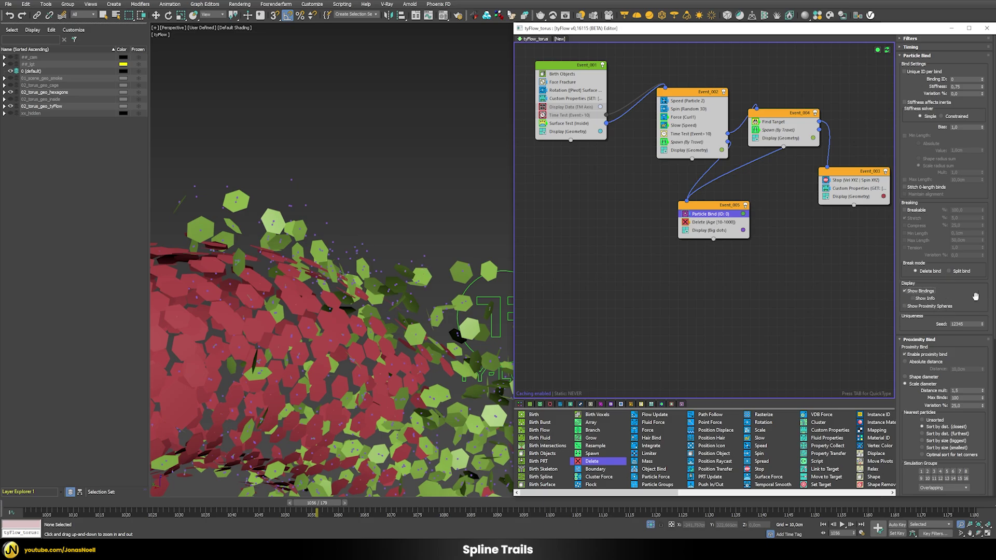
- Set the Particle Bind family filtering to Bind siblings and enable the family bind to siblings
scroll(959, 306, "down", 4)
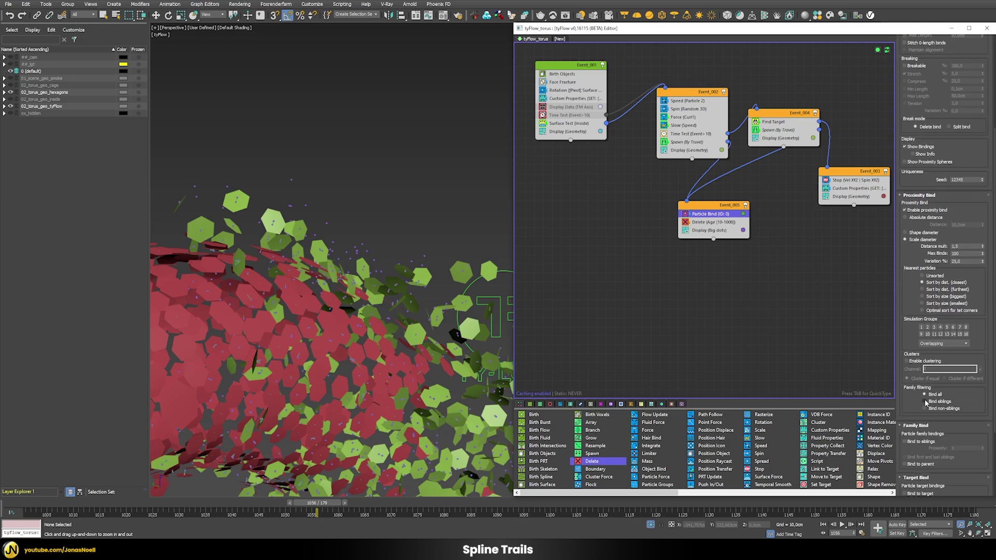
left_click(941, 402)
left_click(906, 441)
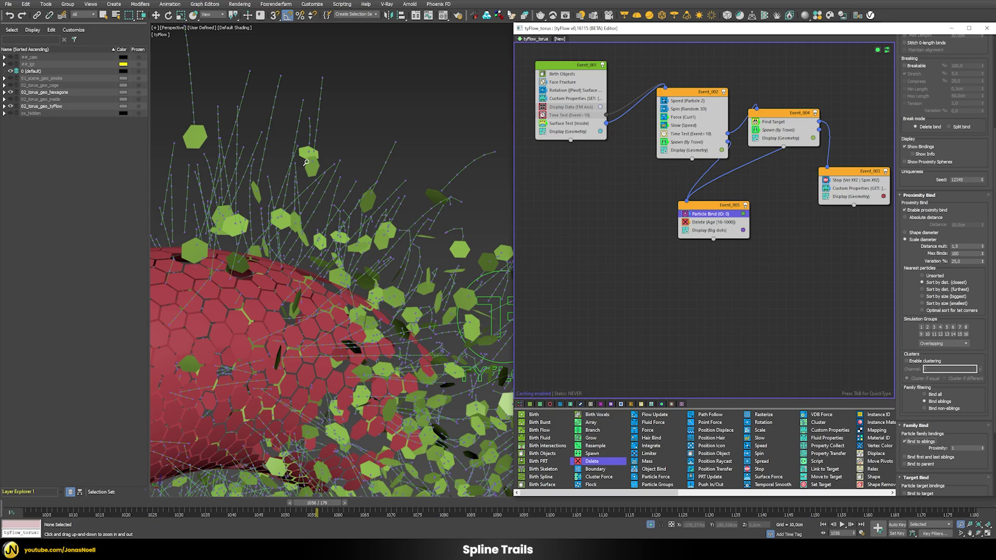
- Examine the sibling bindings along the trails around the torus and scrub back to frame 1029
left_click_drag(304, 161, 284, 221)
middle_click_drag(285, 221, 390, 359)
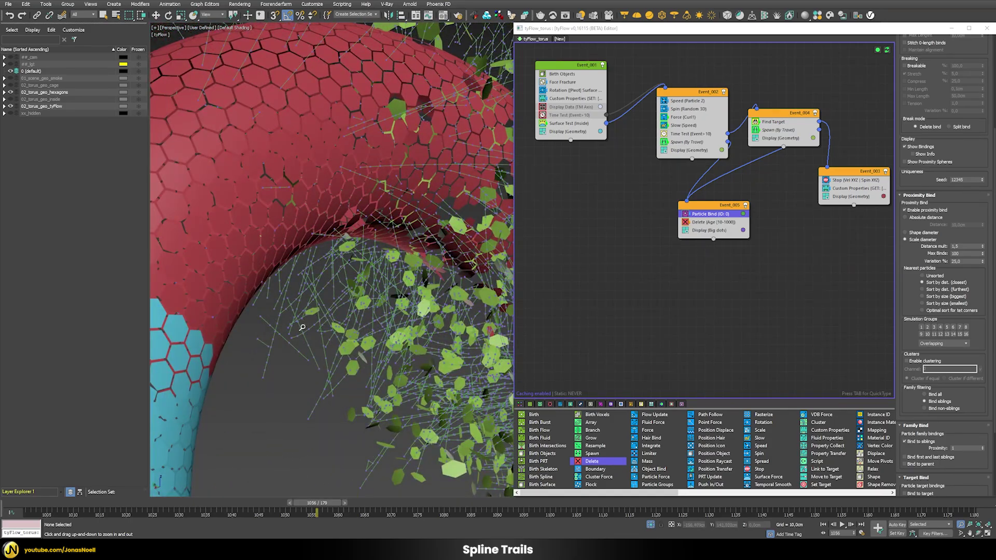
left_click_drag(293, 266, 397, 293)
scroll(396, 293, "up", 8)
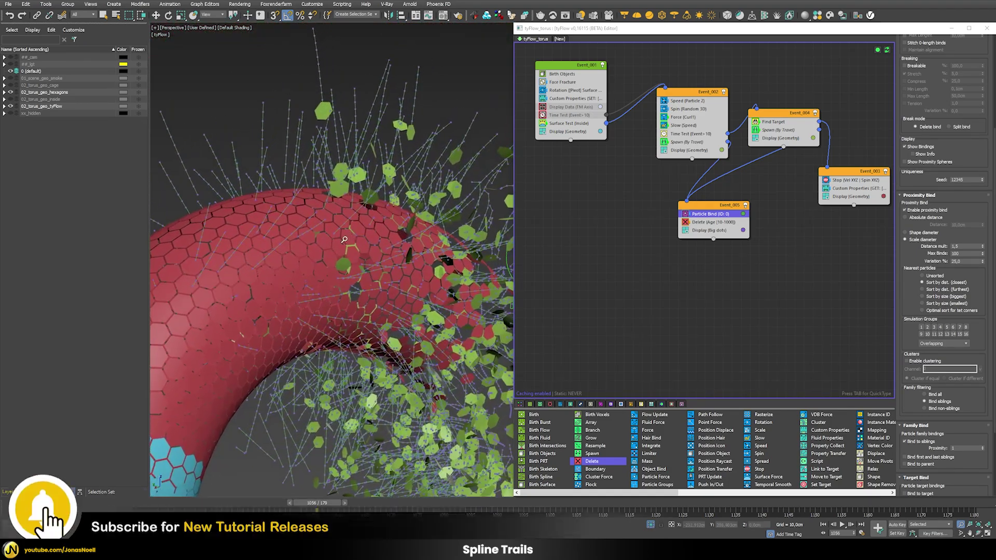
middle_click_drag(348, 259, 337, 270)
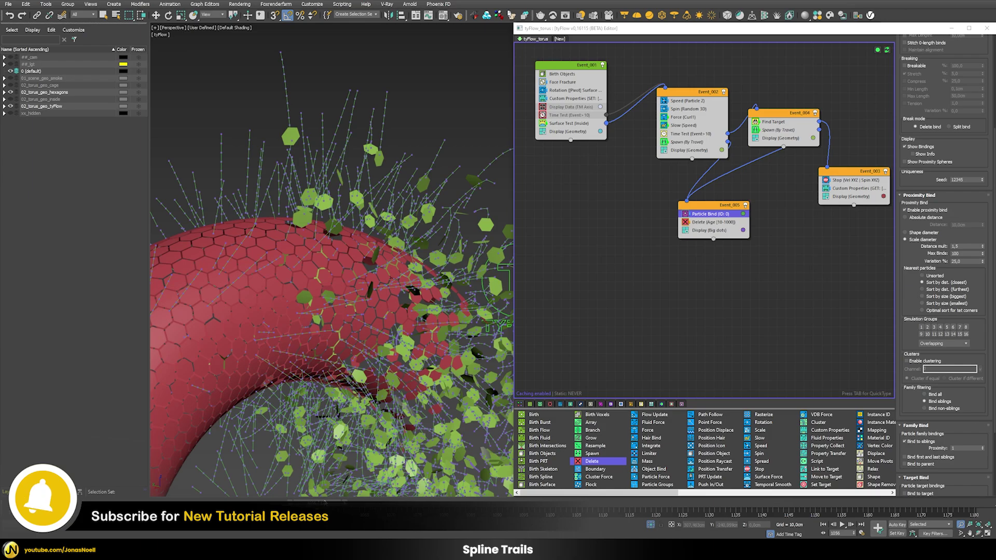
left_click_drag(301, 500, 174, 501)
left_click_drag(352, 291, 349, 311)
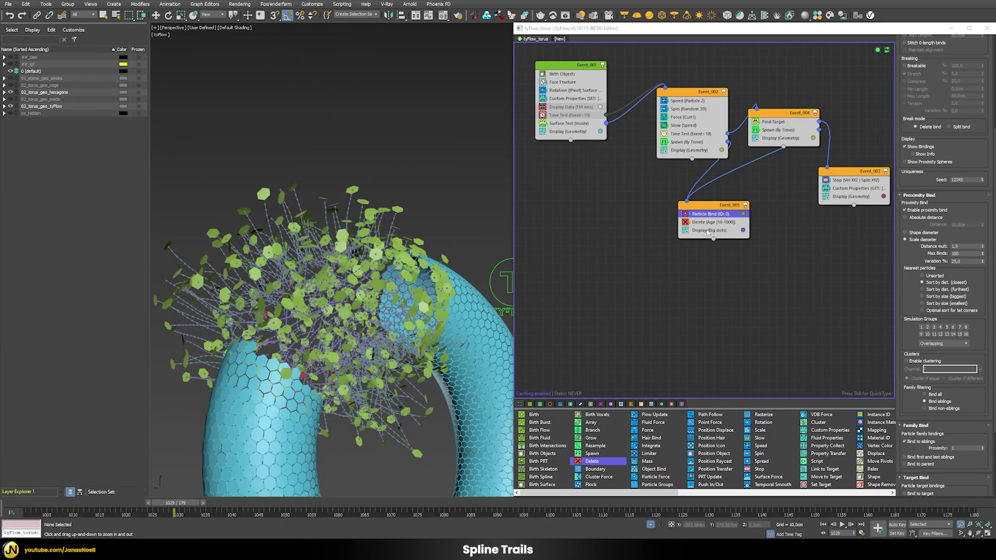
- Add a Force operator between Particle Bind and Delete in the big-dots event
left_click(706, 222)
key("Tab")
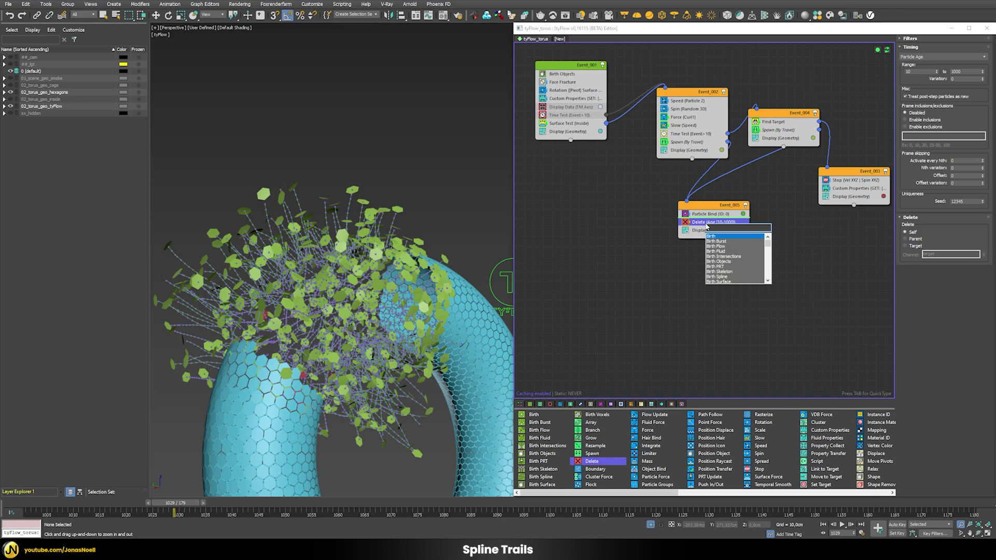
type("fo")
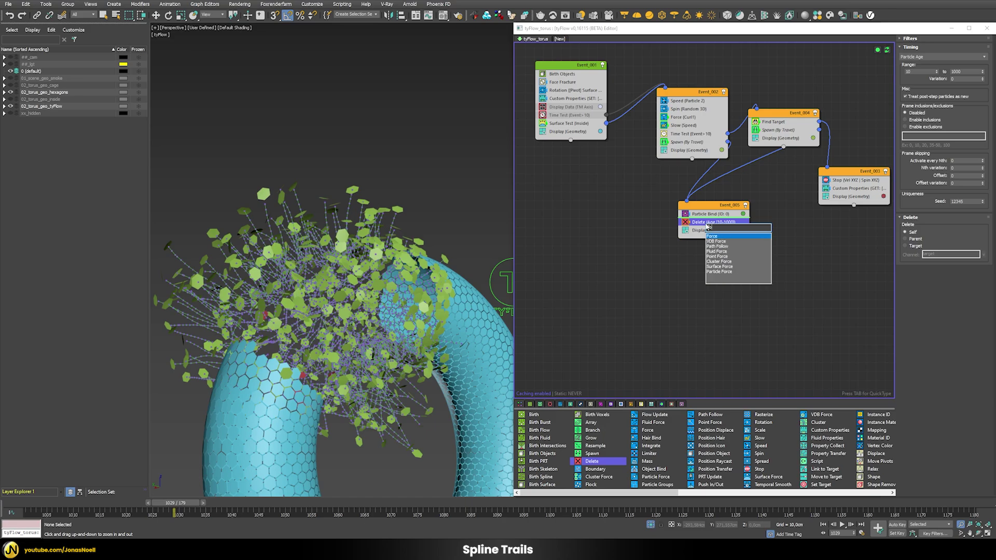
key("Return")
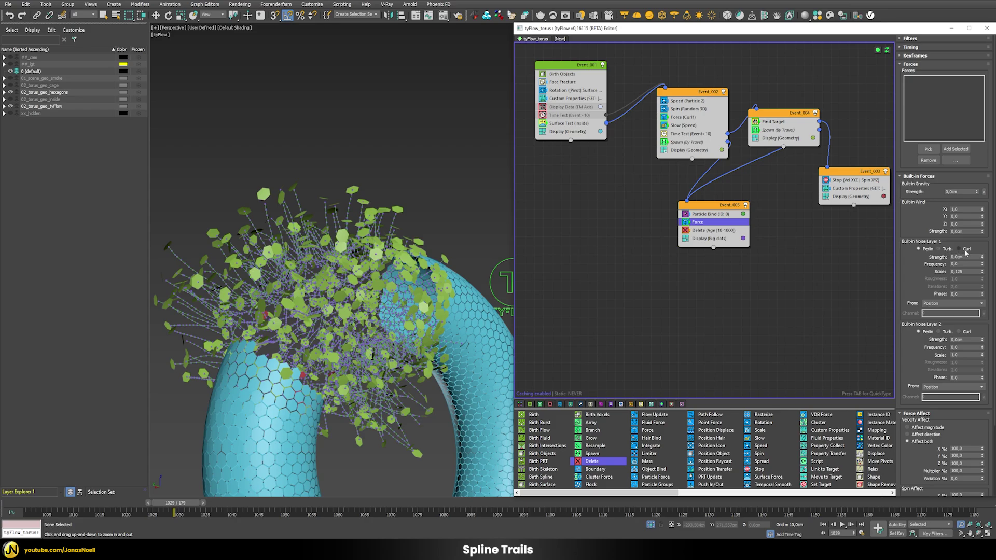
- Switch the new Force operator's first noise layer to Curl with a strength of 0.1 cm and check the trails
left_click(965, 250)
left_click(963, 256)
type("0,1")
key("Return")
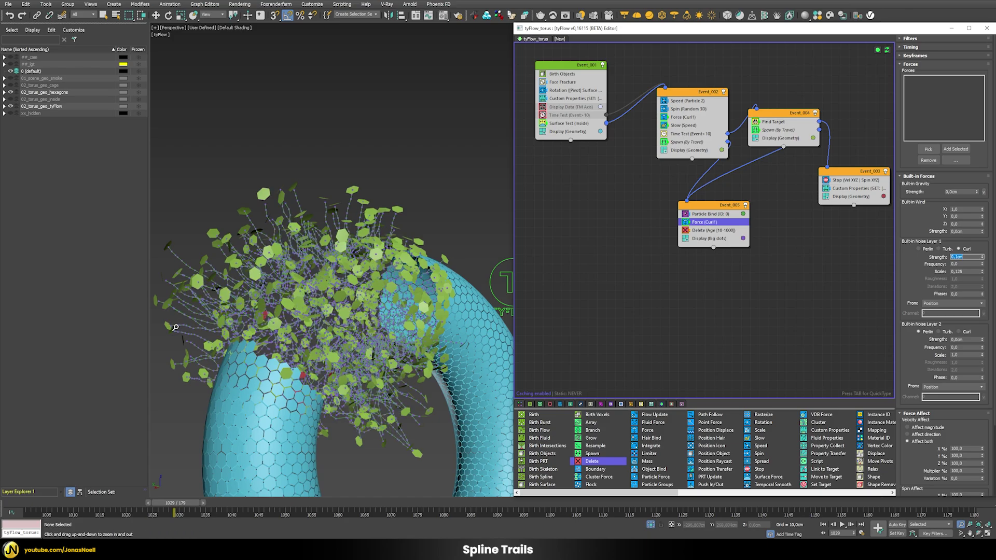
left_click_drag(175, 327, 176, 249)
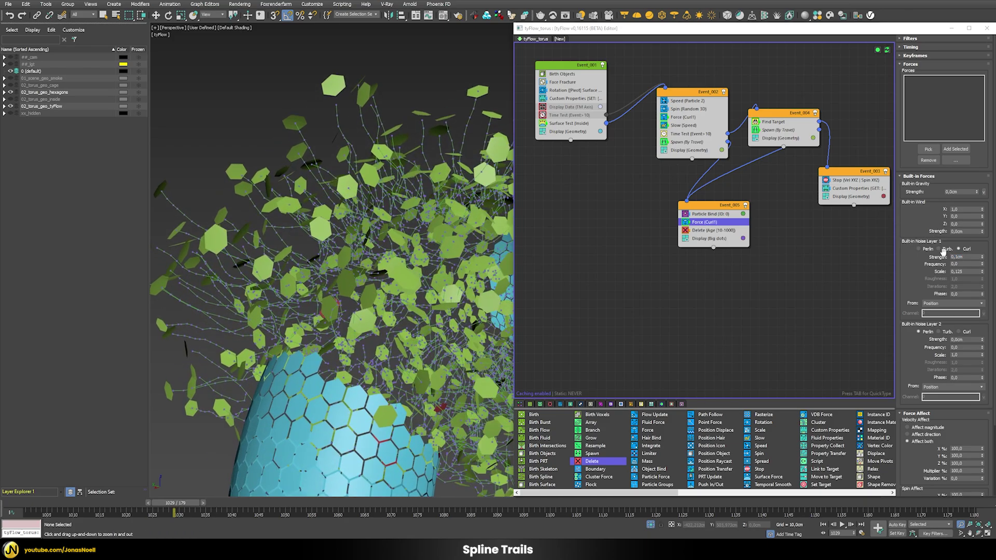
- Try a Curl noise strength of 0.5 cm on the big-dots Force operator and scrub through to frame 1054
double_click(965, 257)
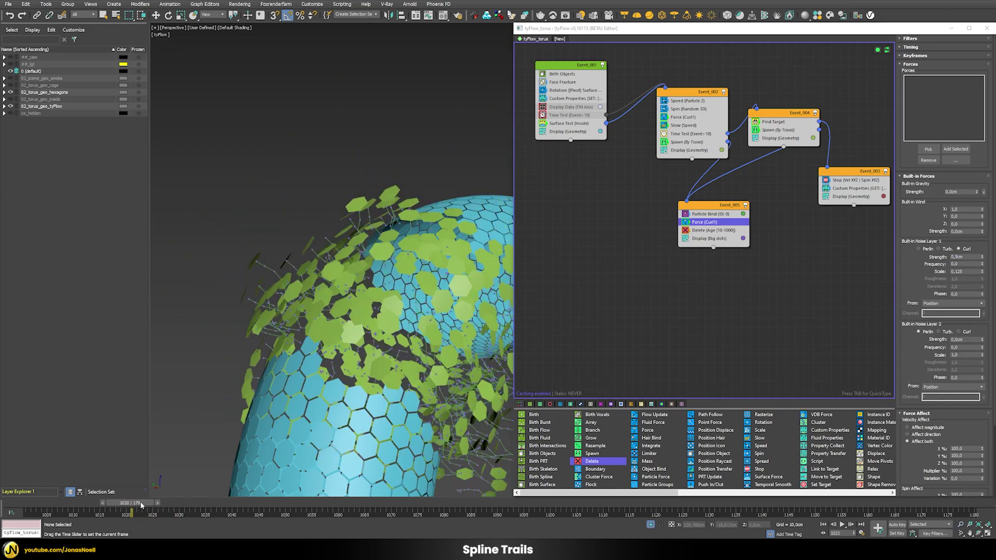
key("comma")
key("comma")
scroll(292, 409, "down", 4)
middle_click_drag(323, 363, 314, 356)
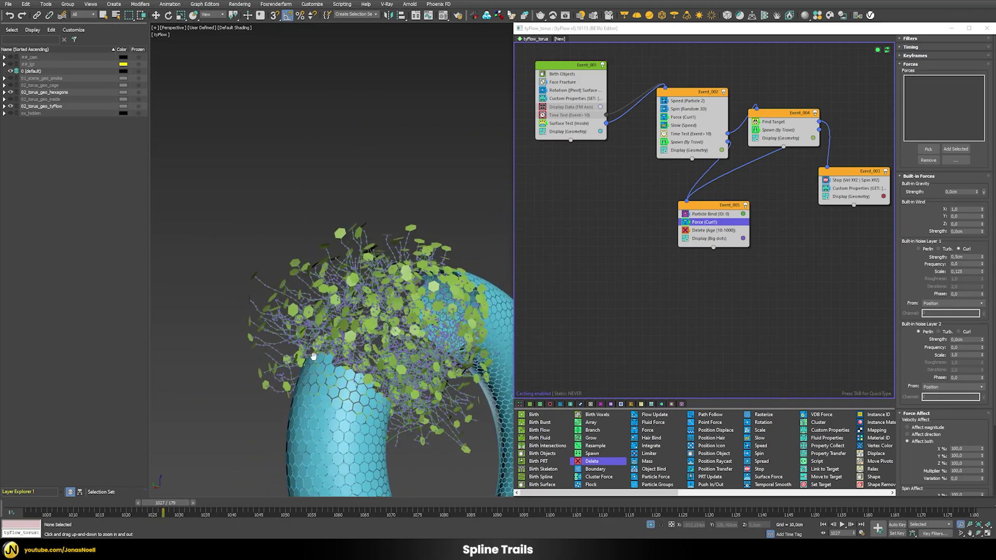
left_click_drag(177, 505, 322, 477)
key("alt+z")
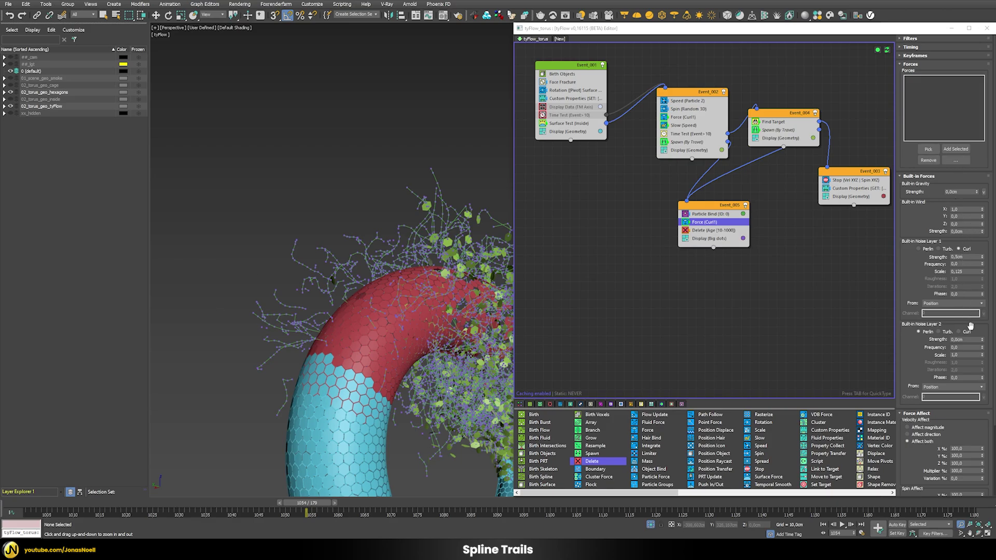
- Set the big-dots Force operator's Curl noise strength to 0.2 cm and scrub to frame 1035 to check the trails
left_click(964, 256)
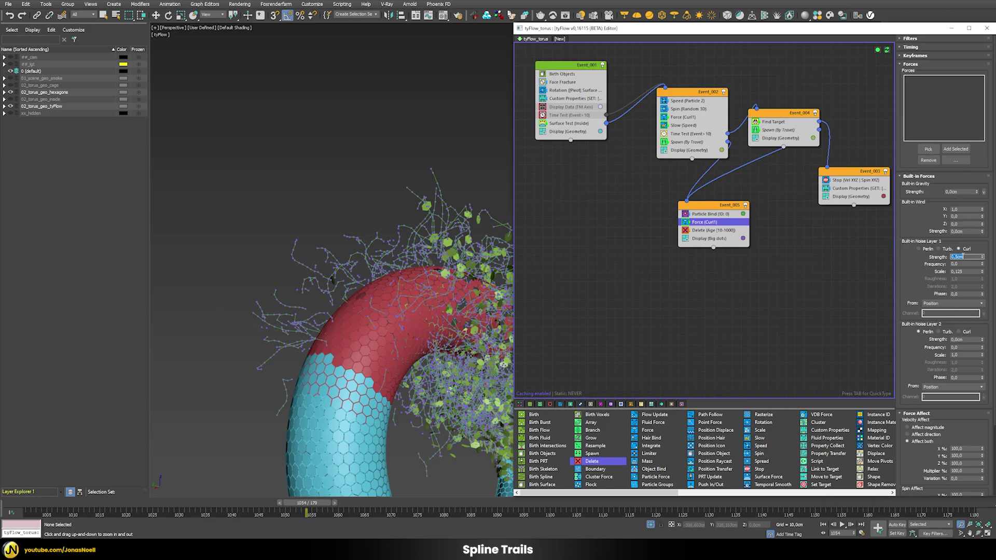
key("Return")
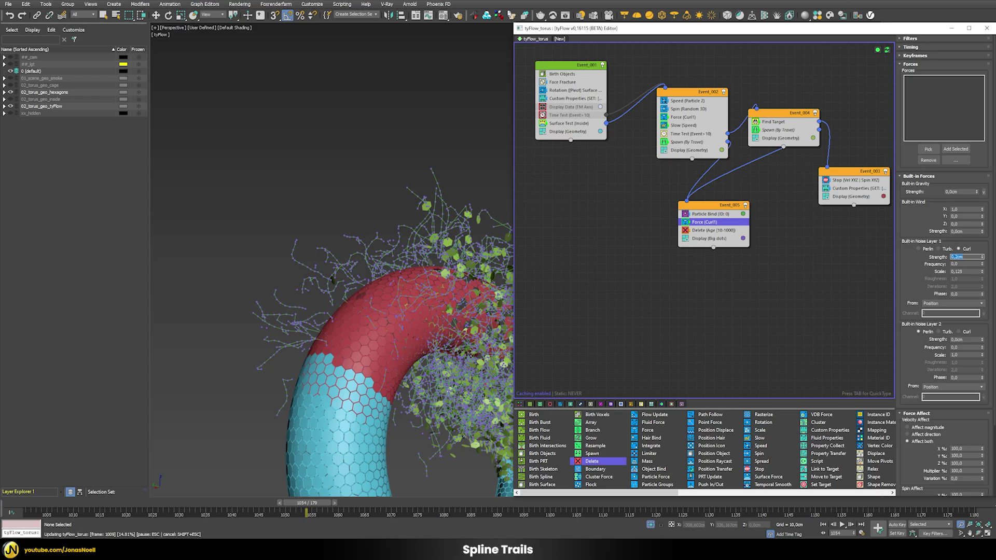
left_click_drag(306, 503, 175, 455)
key("alt+z")
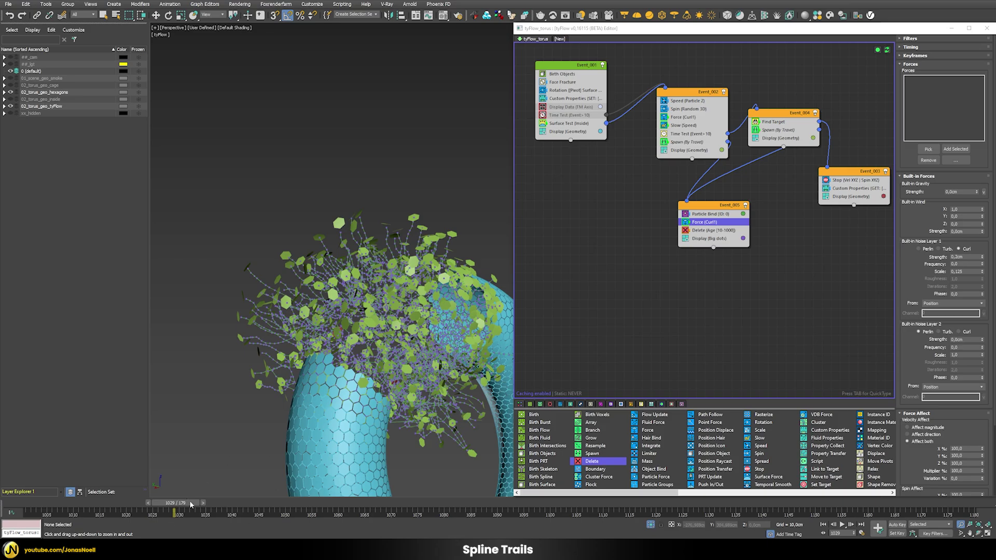
left_click_drag(363, 341, 355, 280)
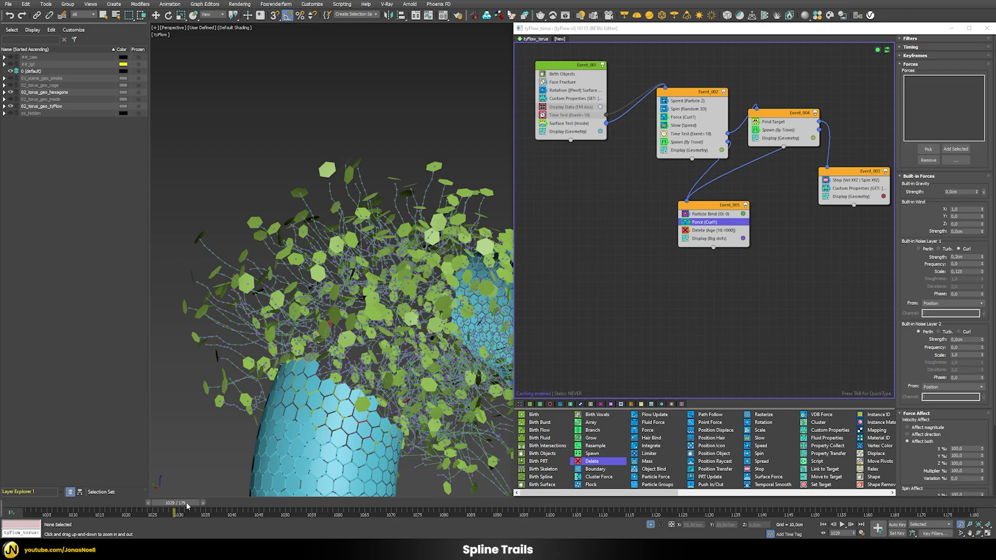
left_click_drag(187, 506, 127, 505)
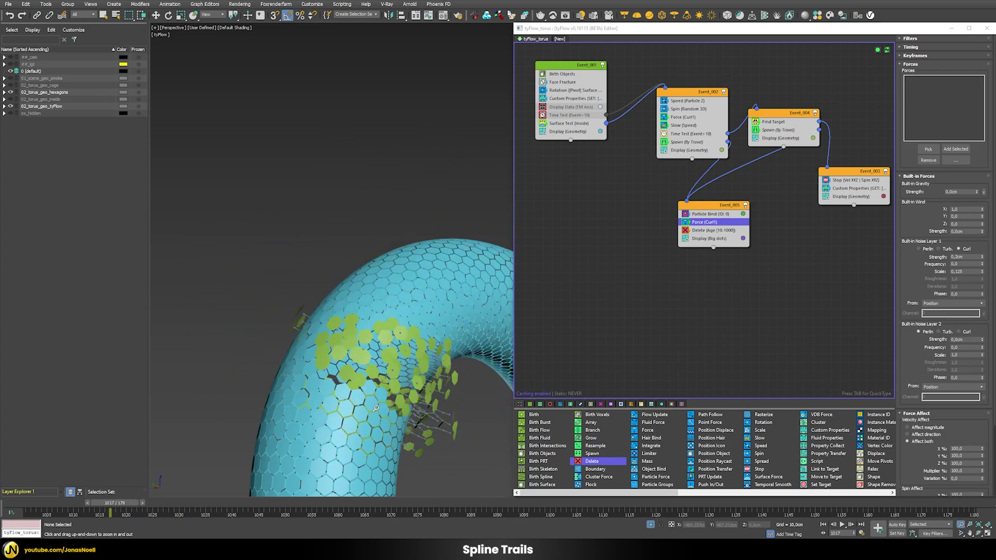
scroll(376, 408, "down", 4)
middle_click_drag(376, 408, 351, 245)
scroll(345, 215, "up", 2)
left_click(216, 507)
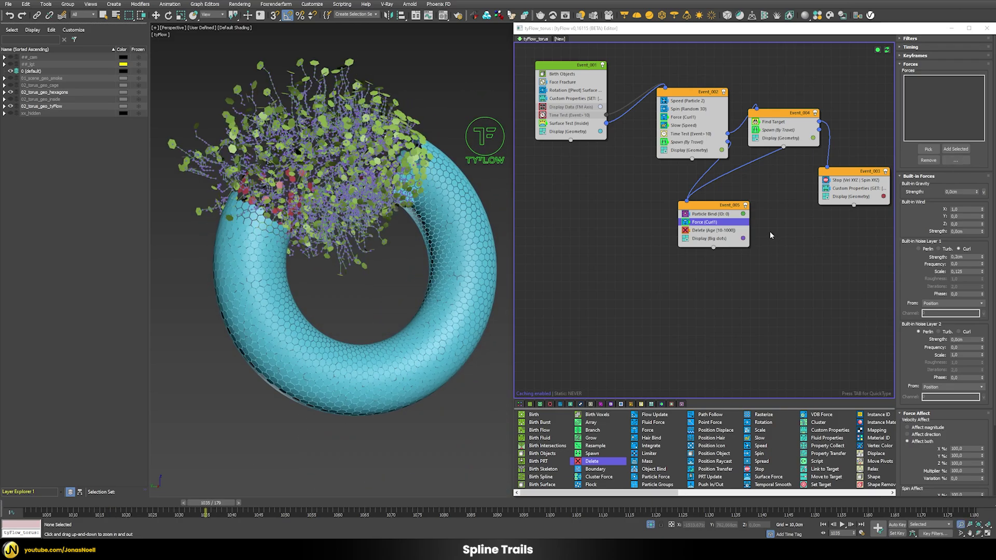
- Turn off Show Bindings on the big-dots event's Particle Bind operator
left_click(704, 221)
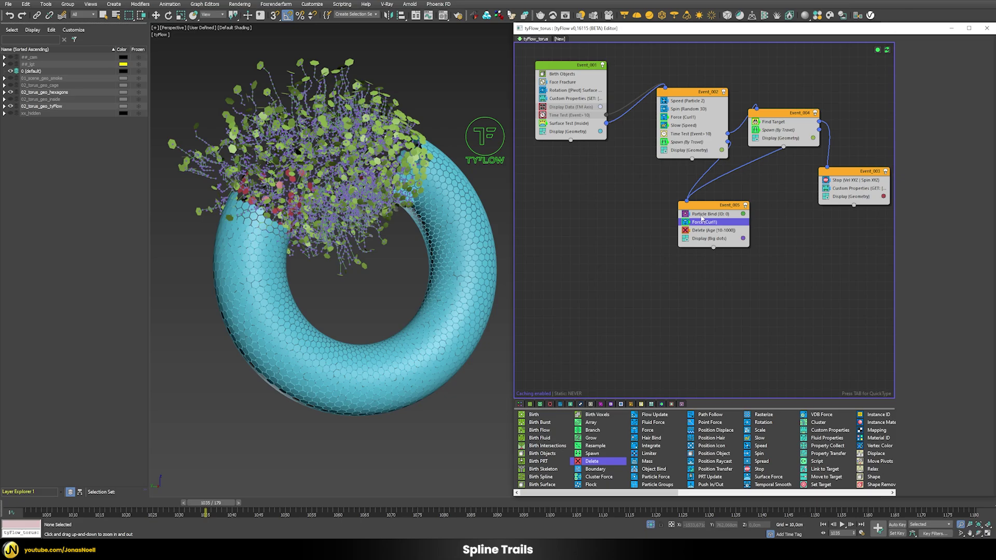
left_click(706, 213)
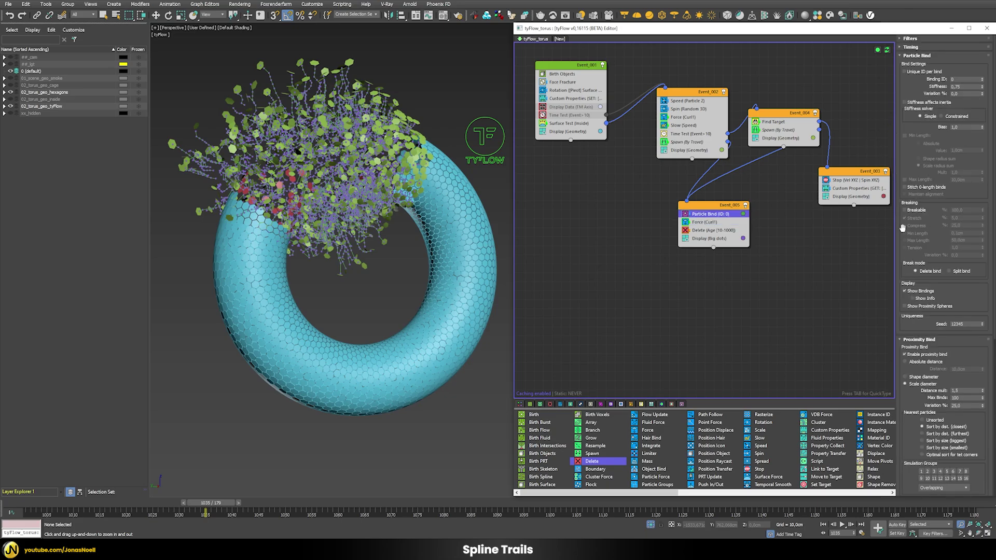
left_click(912, 291)
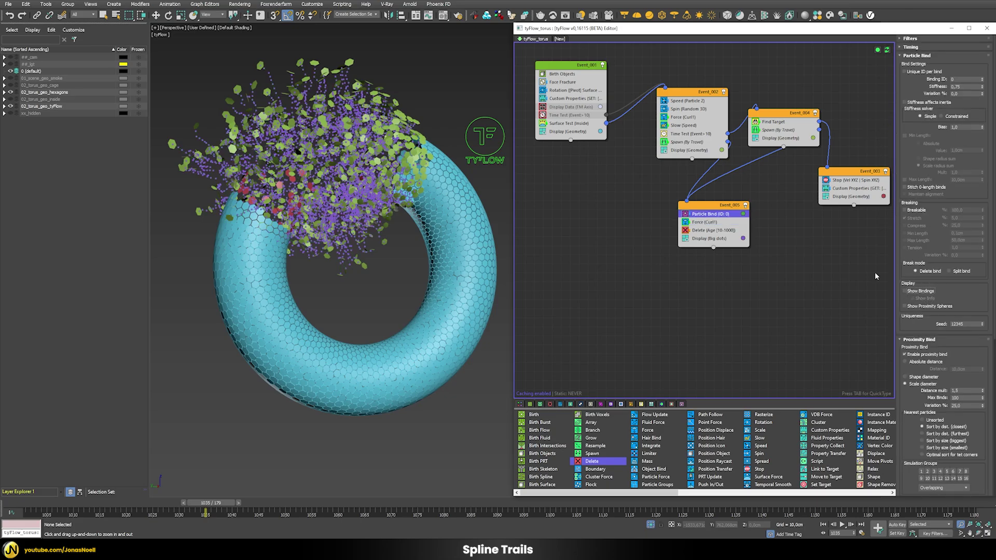
- Add a Spline Paths operator above Delete in the big-dots event and create a new spline path object for it
left_click(699, 231)
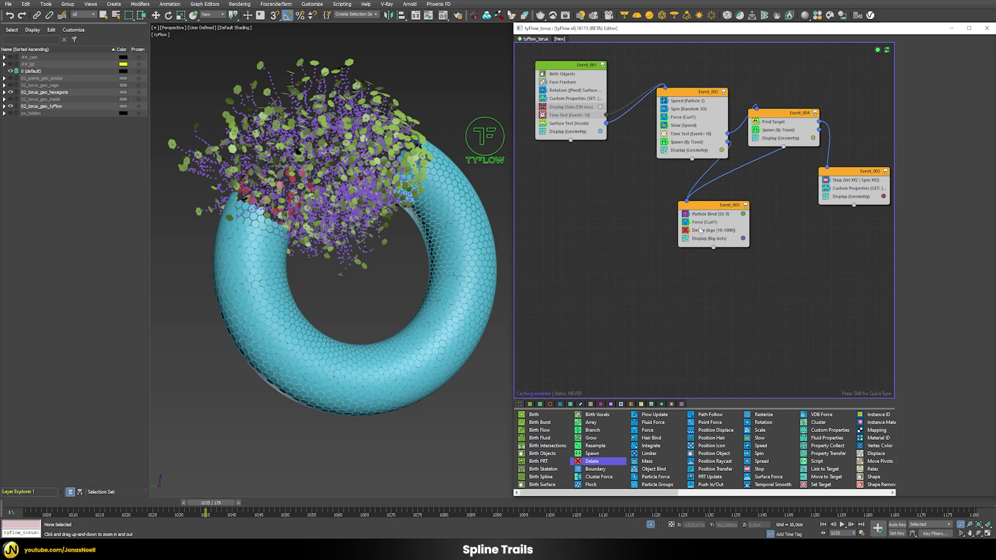
key("Tab")
type("spline")
key("Return")
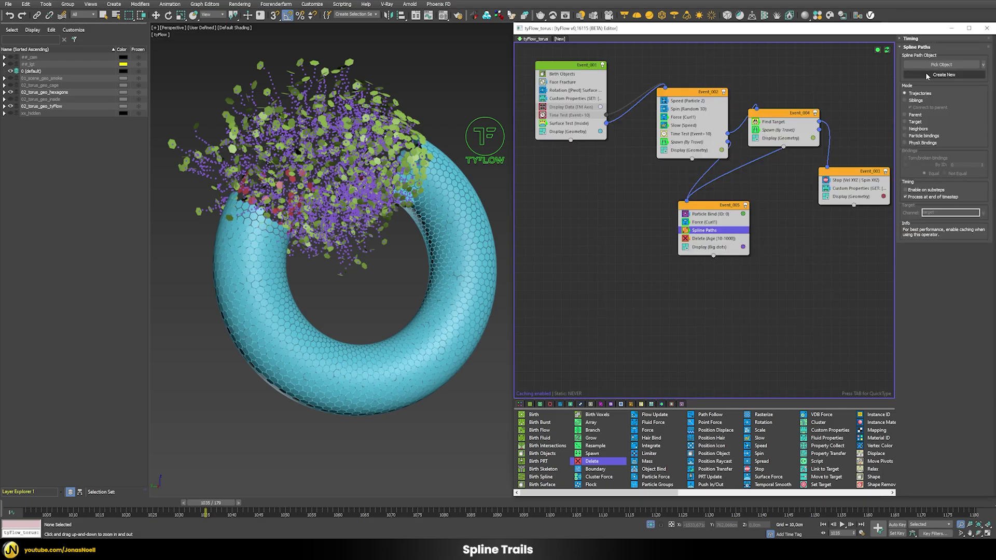
left_click(926, 75)
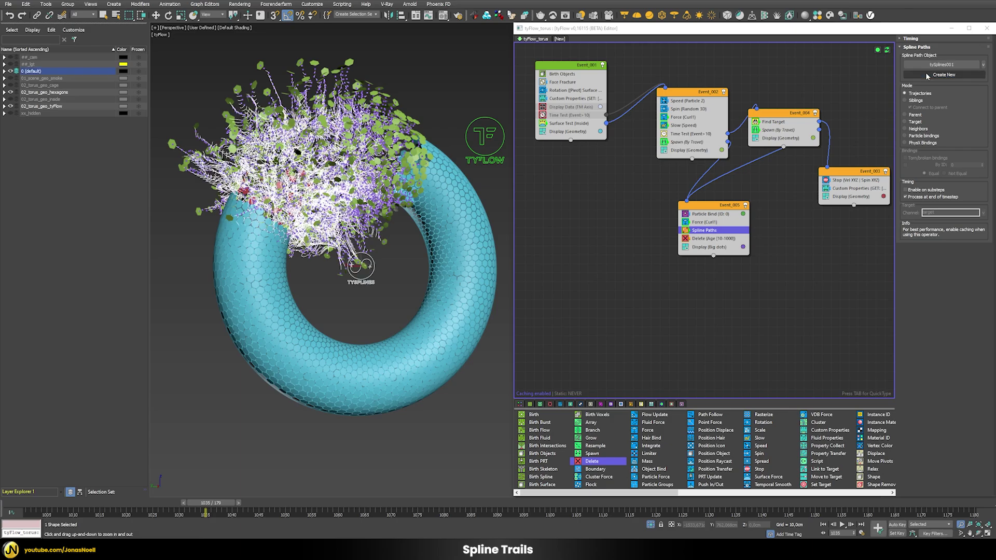
- Set the Spline Paths mode to Siblings and inspect the splines trailing the scattered hexagons
left_click(907, 102)
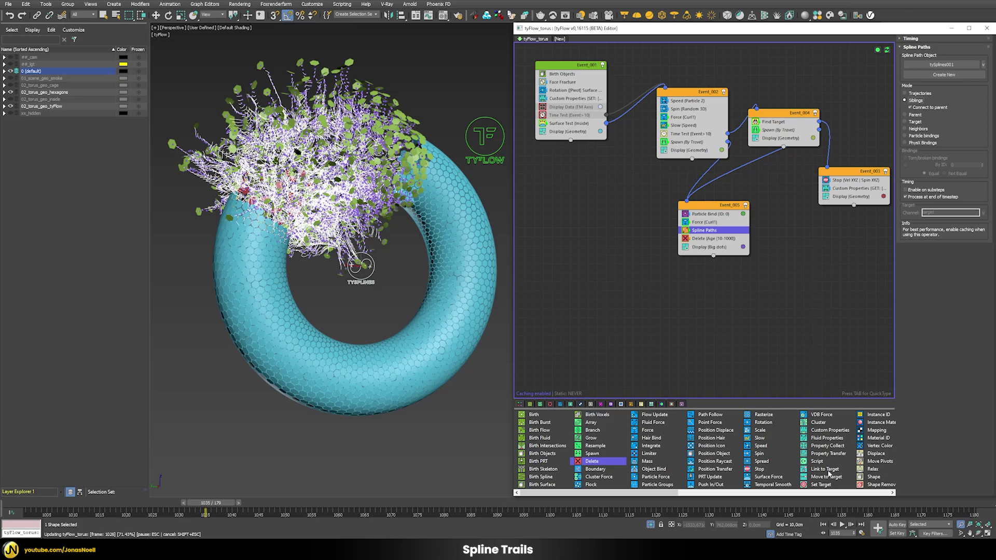
scroll(233, 103, "up", 3)
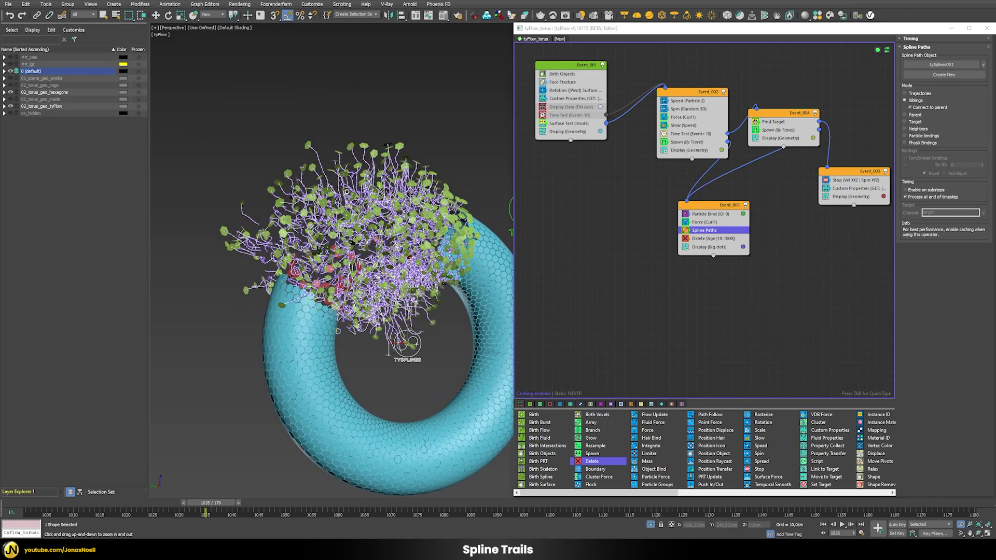
scroll(347, 192, "up", 6)
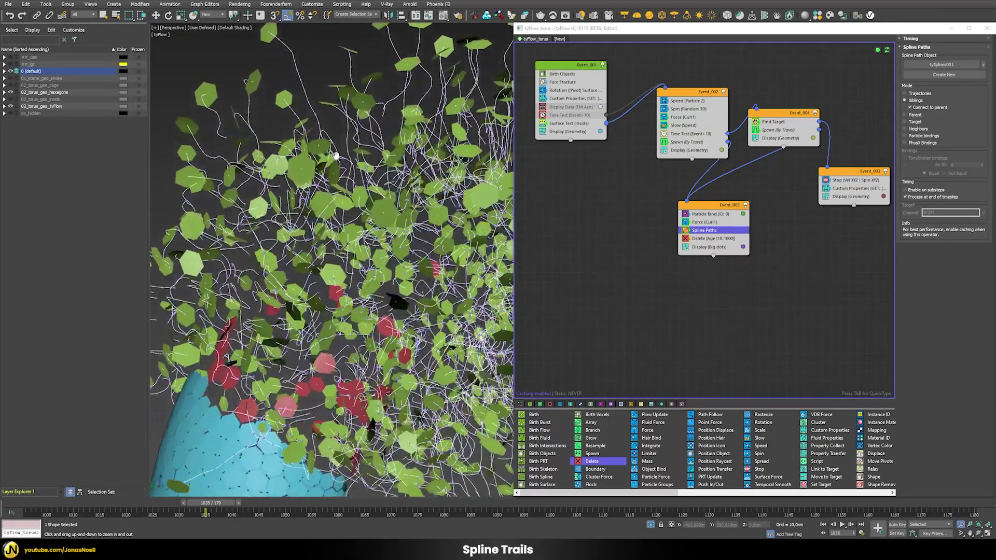
middle_click_drag(336, 156, 232, 246, "alt")
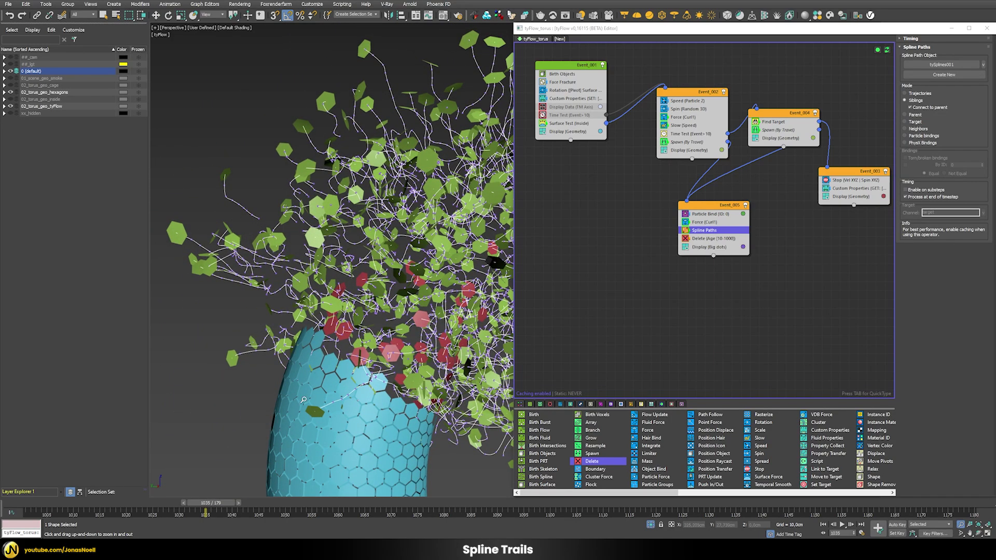
scroll(404, 288, "down", 3)
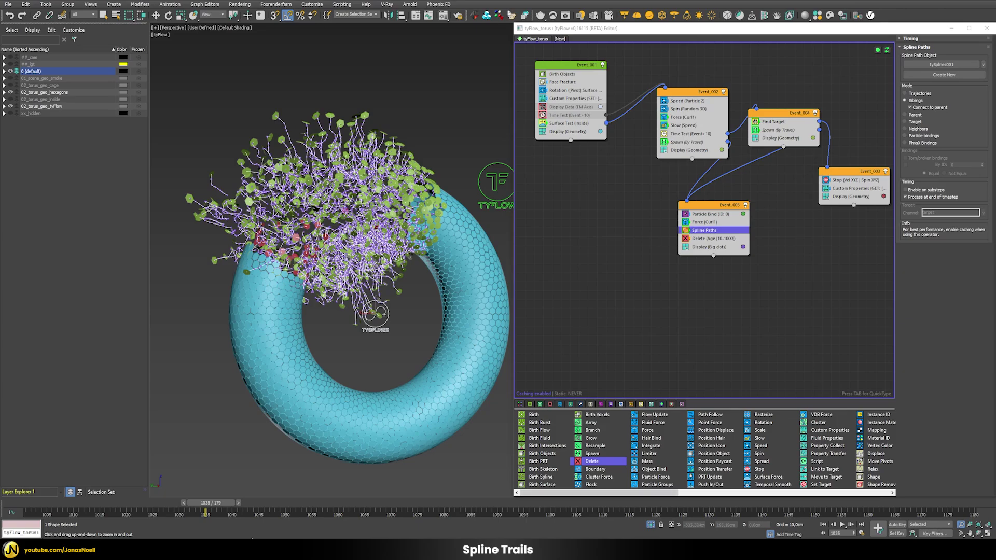
- Scrub the timeline to frame 1103 and examine the spline trails around the torus
left_click_drag(210, 507, 565, 520)
middle_click_drag(435, 363, 413, 317)
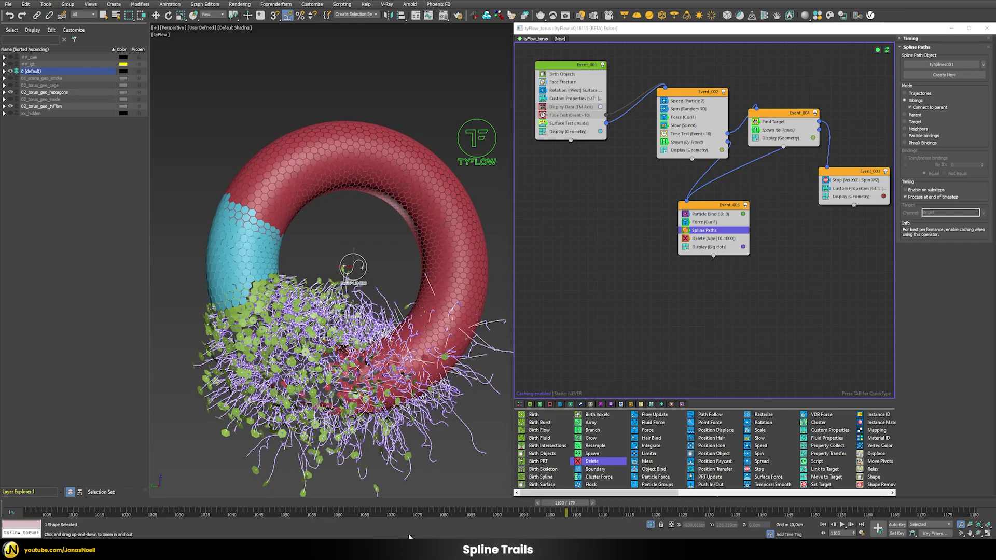
mouse_move(555, 503)
left_mouse_down()
mouse_move(311, 503)
mouse_move(732, 502)
mouse_move(189, 499)
mouse_move(550, 502)
left_mouse_up()
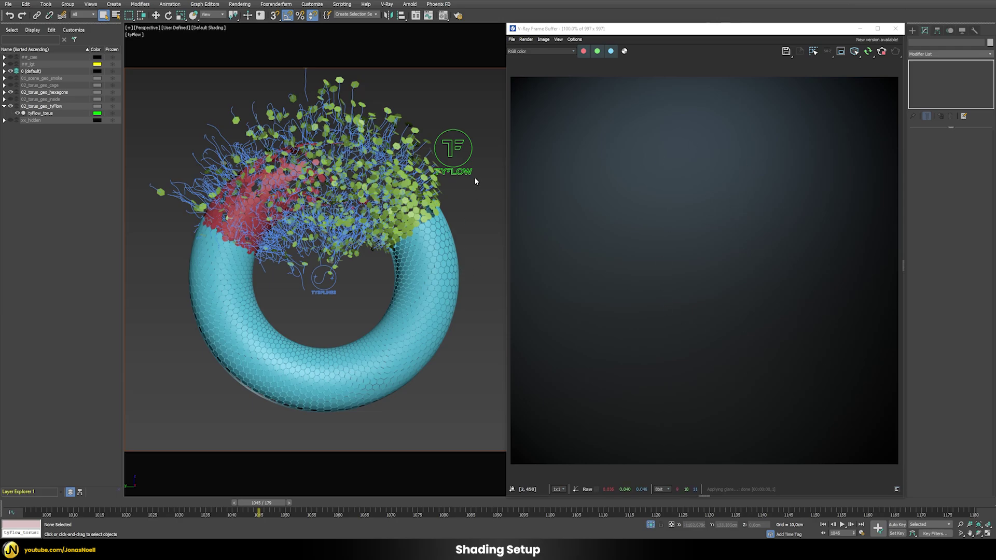
- Open the tyFlow_torus editor, add a Mesh operator below Surface Test in Event_001 and copy it
left_click(459, 170)
left_click(937, 153)
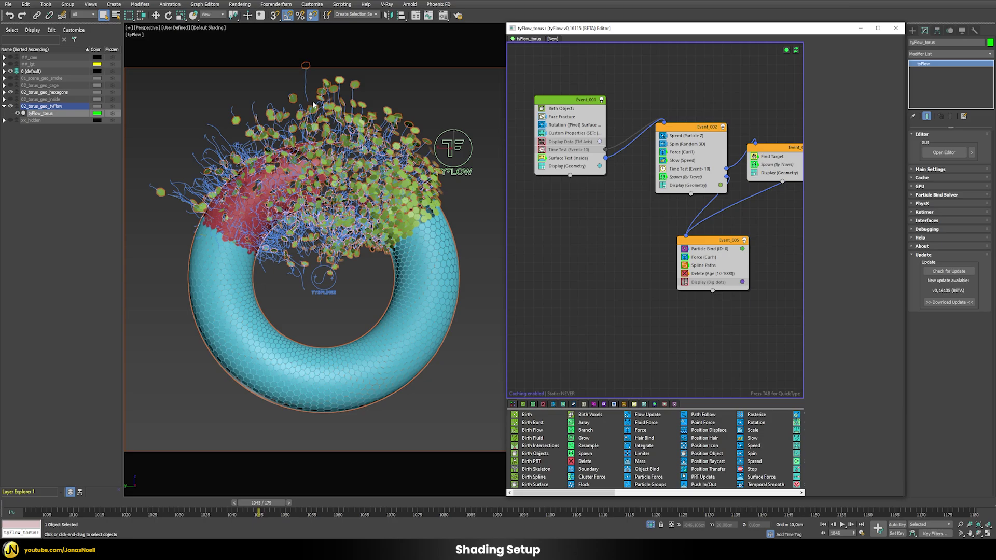
left_click(567, 158)
key("Tab")
type("mes")
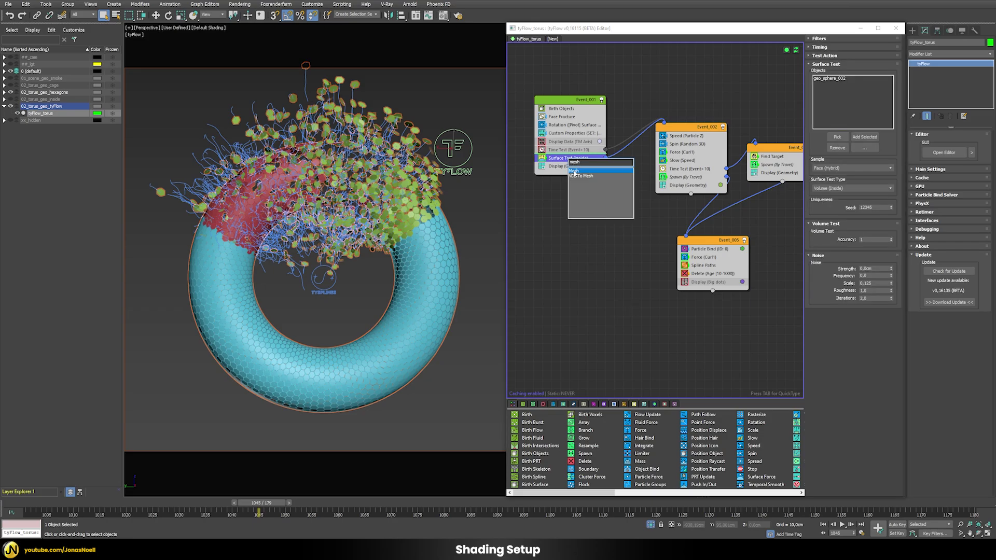
left_click(574, 171)
left_click_drag(558, 157, 558, 166)
right_click(557, 166)
left_click(576, 174)
- Paste instances of the Mesh operator into Event_002, Event_004 and Event_003
left_click(679, 185)
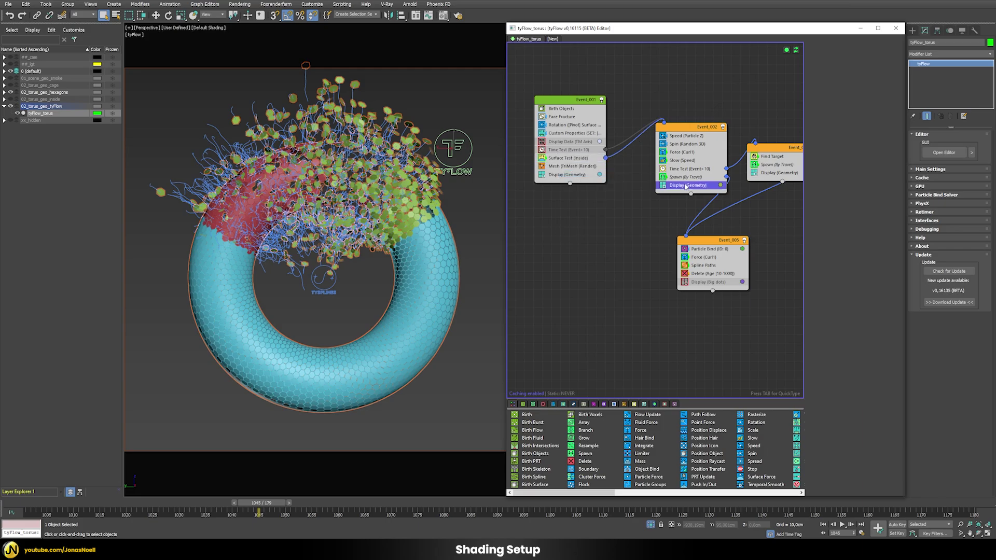
right_click(685, 185)
left_click(706, 209)
left_click(768, 172)
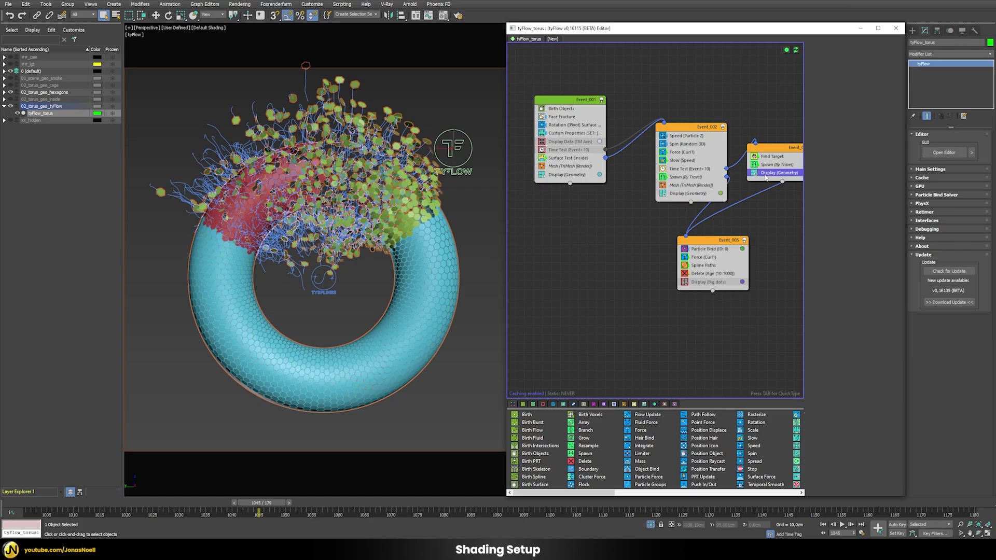
right_click(766, 174)
left_click(781, 200)
middle_click_drag(781, 203, 669, 213)
left_click(762, 223)
right_click(762, 224)
left_click(778, 250)
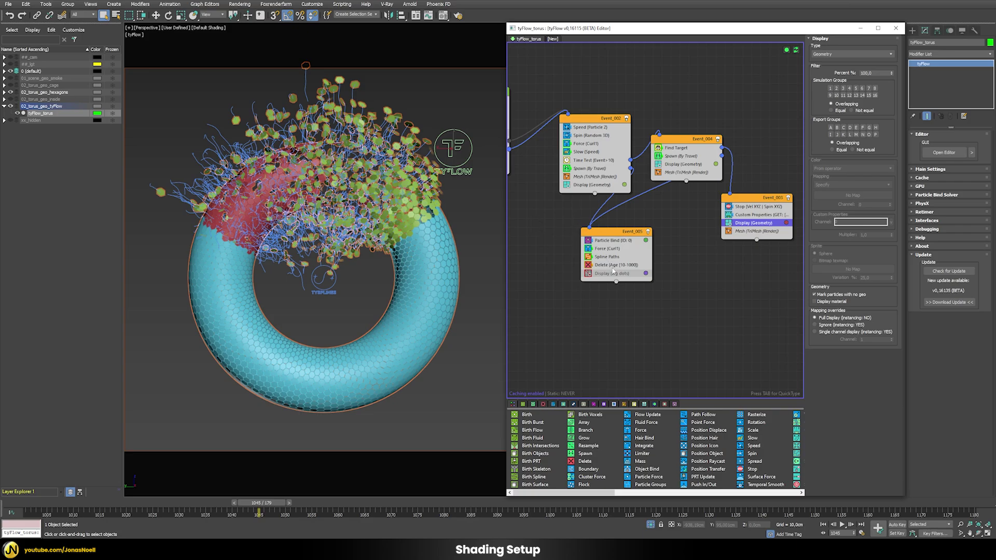
- Close the tyFlow editor, start the V-Ray interactive render and inspect the scattered hexagons up close
left_click(896, 28)
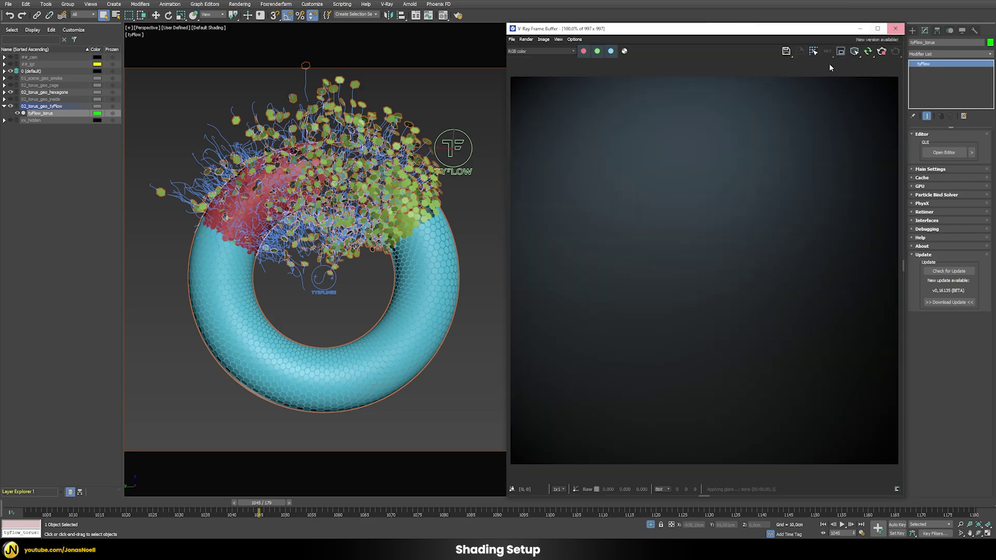
left_click(869, 52)
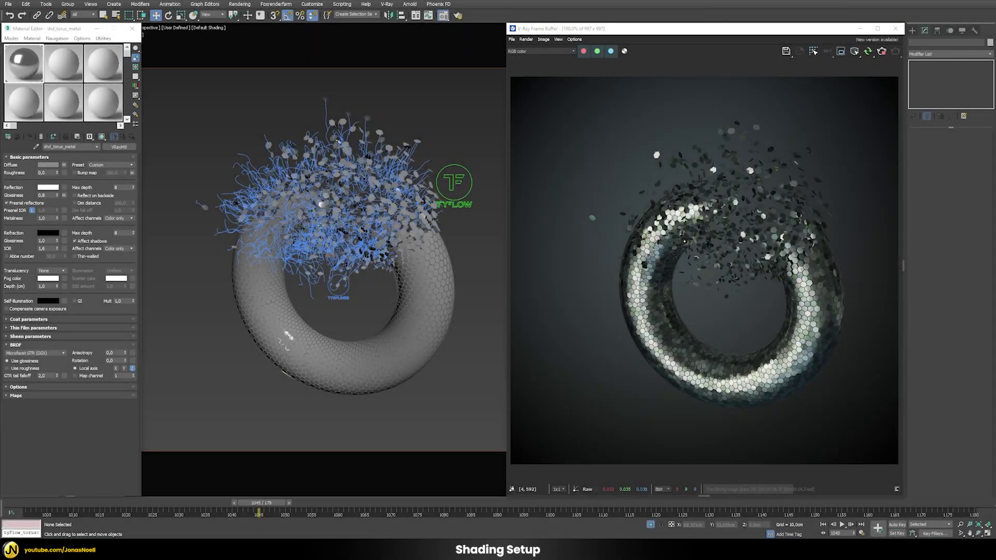
scroll(320, 219, "up", 5)
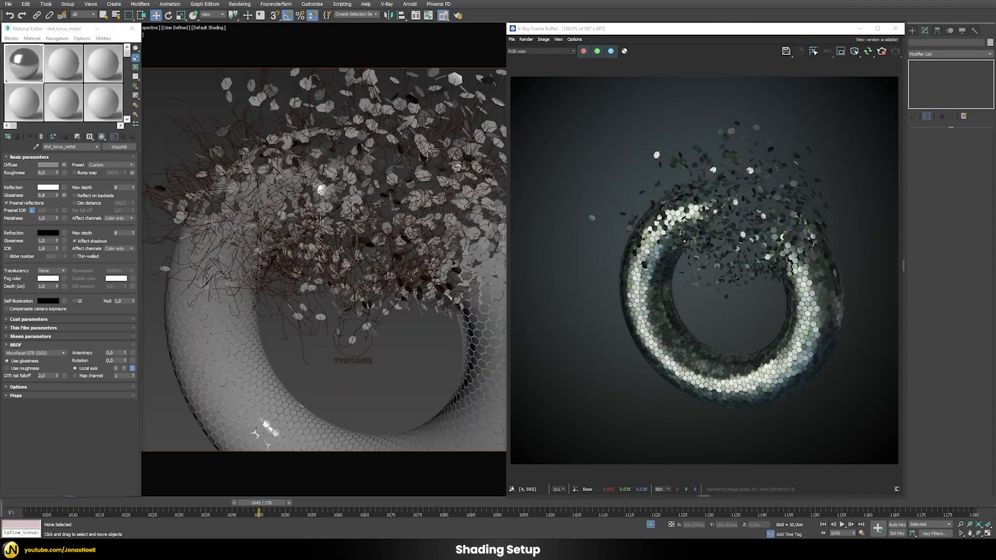
scroll(320, 219, "up", 6)
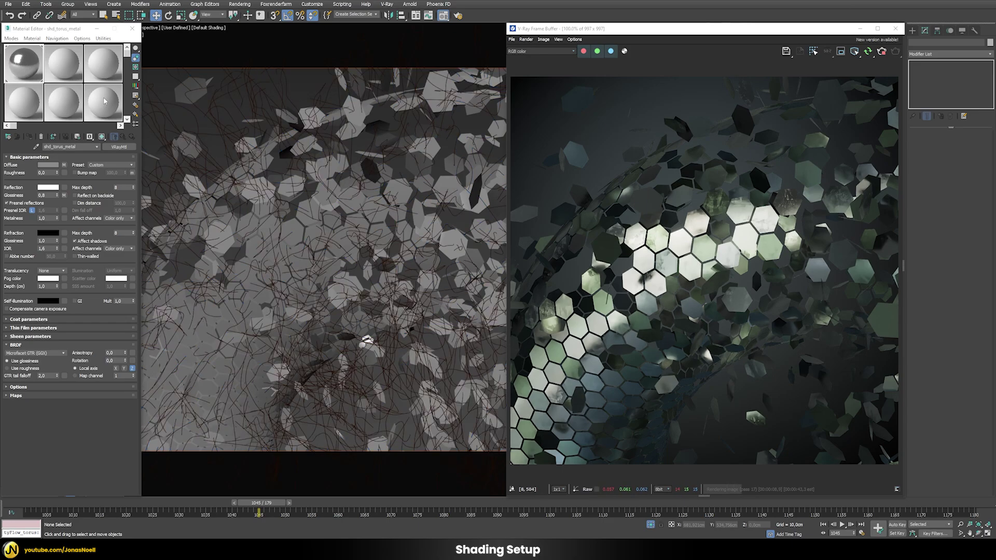
- Reopen the tyFlow_torus editor and add a Shell operator above Surface Test in Event_001
left_click(185, 150)
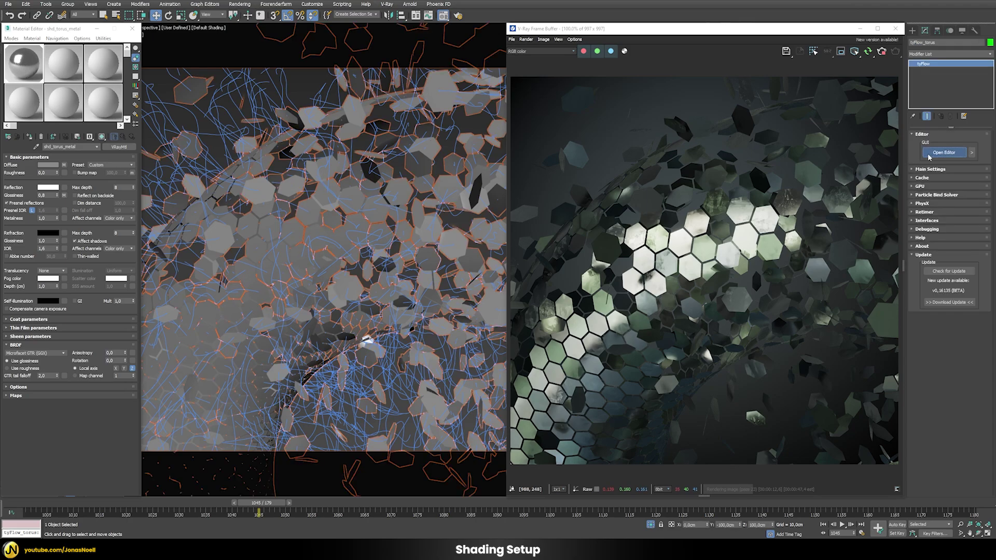
left_click(943, 152)
left_click(599, 179)
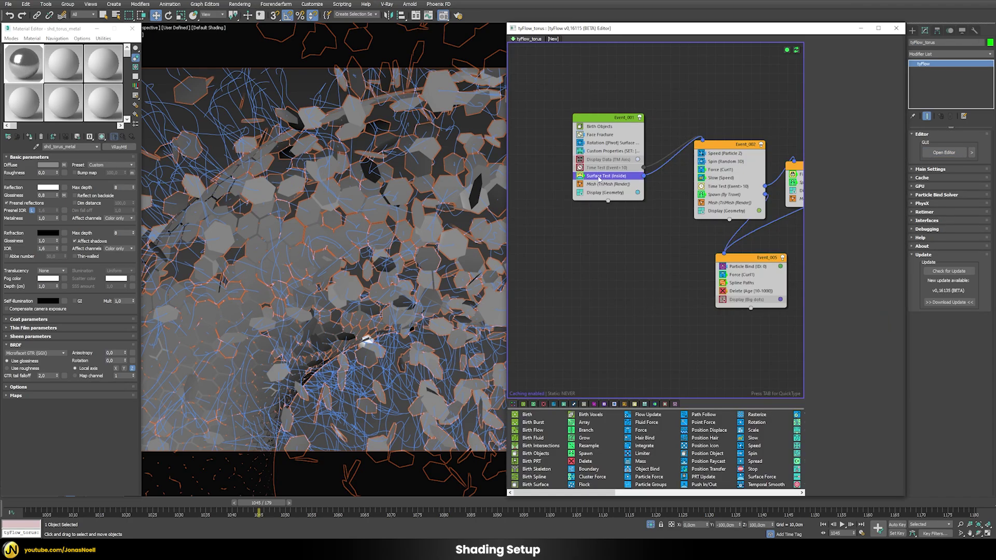
key("Tab")
type("she")
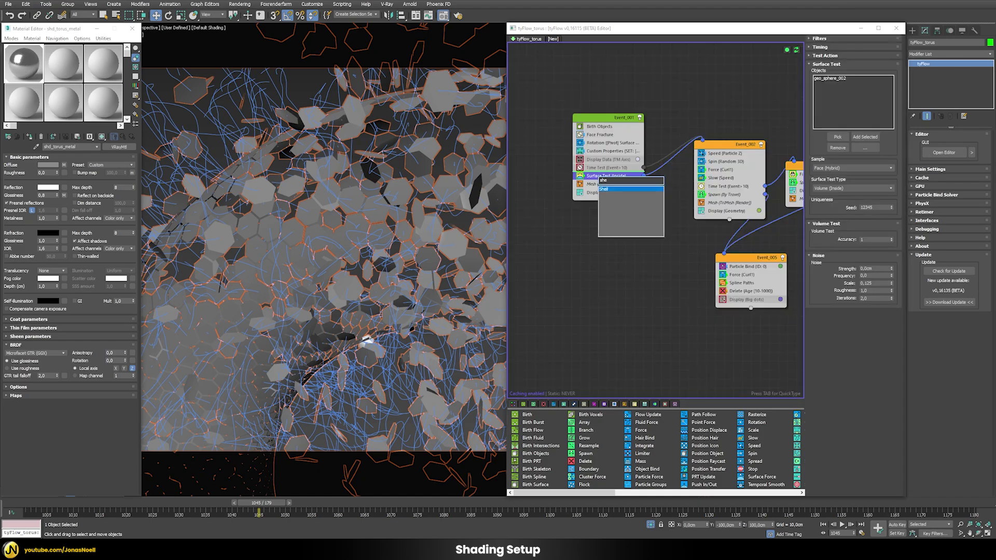
key("Return")
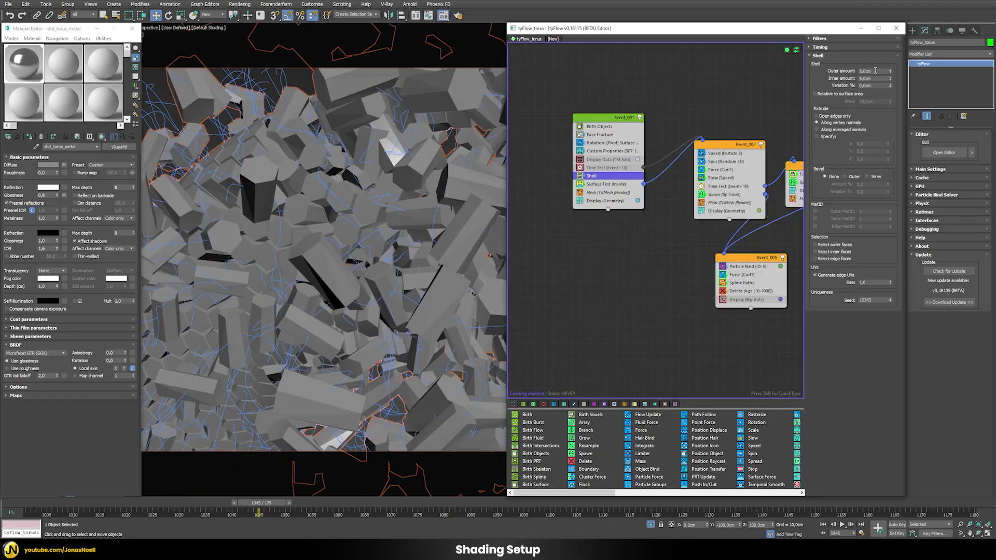
- Set the Shell operator's outer amount to 0 cm and its inner amount to 1 cm
double_click(875, 70)
key("Return")
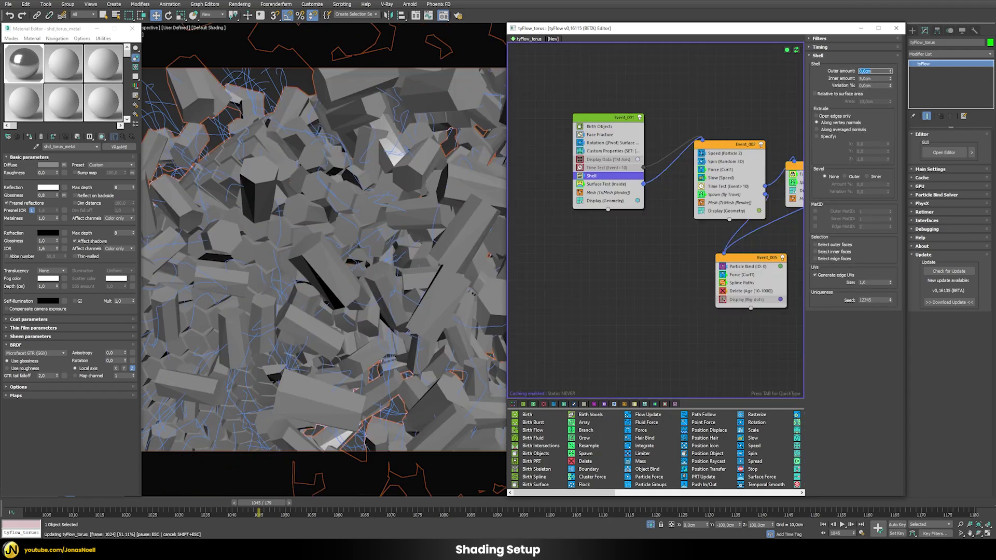
double_click(875, 78)
type("1")
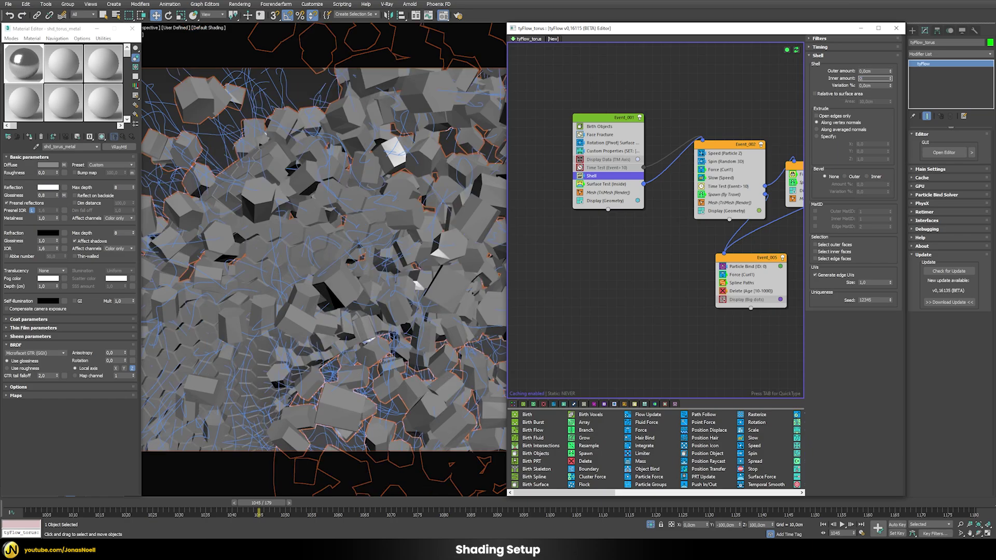
key("Return")
- Render the torus and examine the thickened hexagons' edges up close in the frame buffer
key("shift+q")
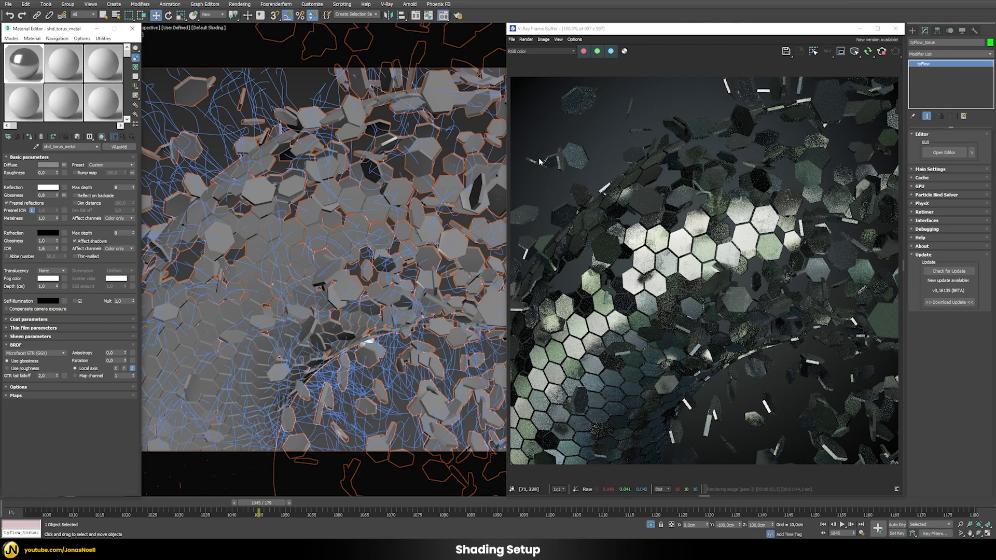
scroll(539, 162, "up", 4)
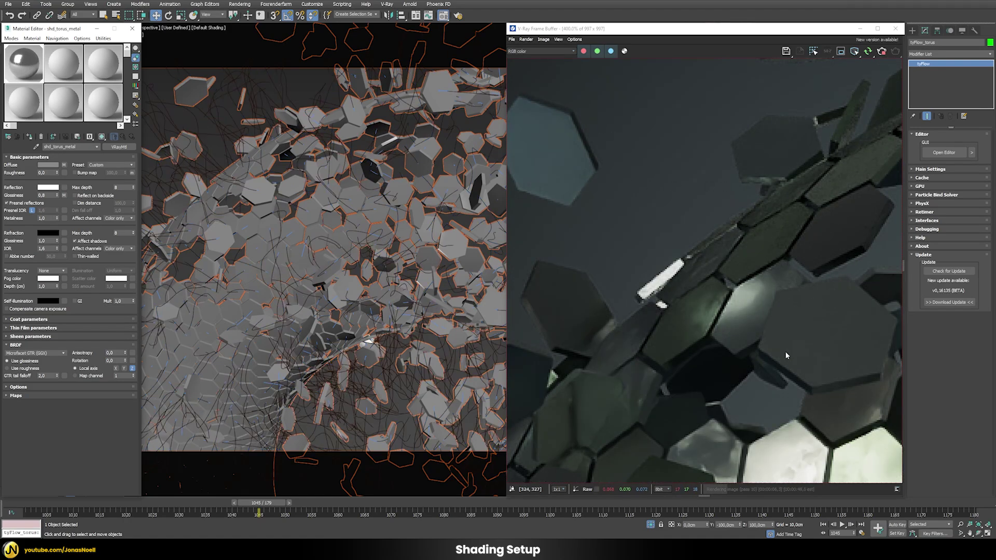
middle_click_drag(786, 351, 716, 260)
middle_click_drag(716, 341, 717, 308)
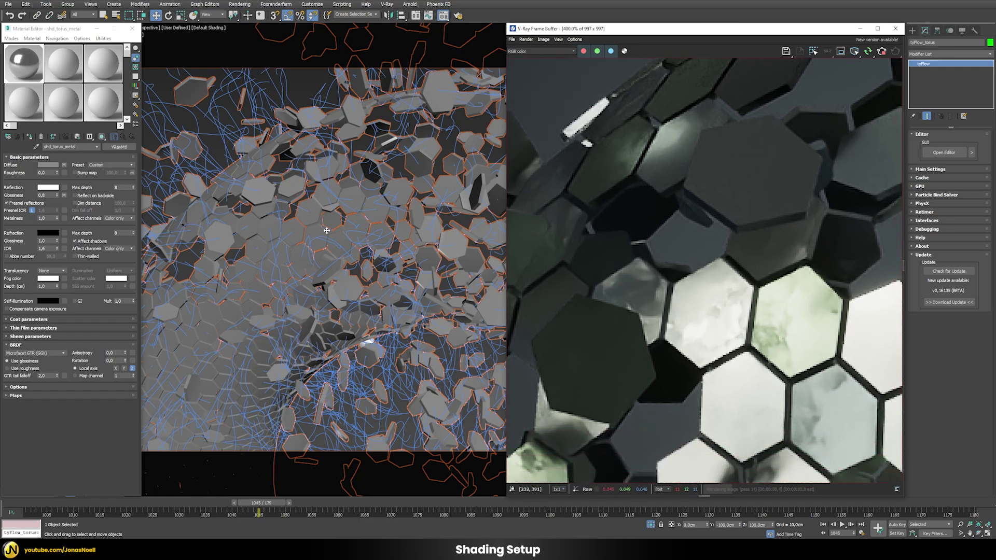
- Enable the bump map on the shd_torus_metal material and check its VRayEdgesTex edge rounding in the render
left_click(76, 173)
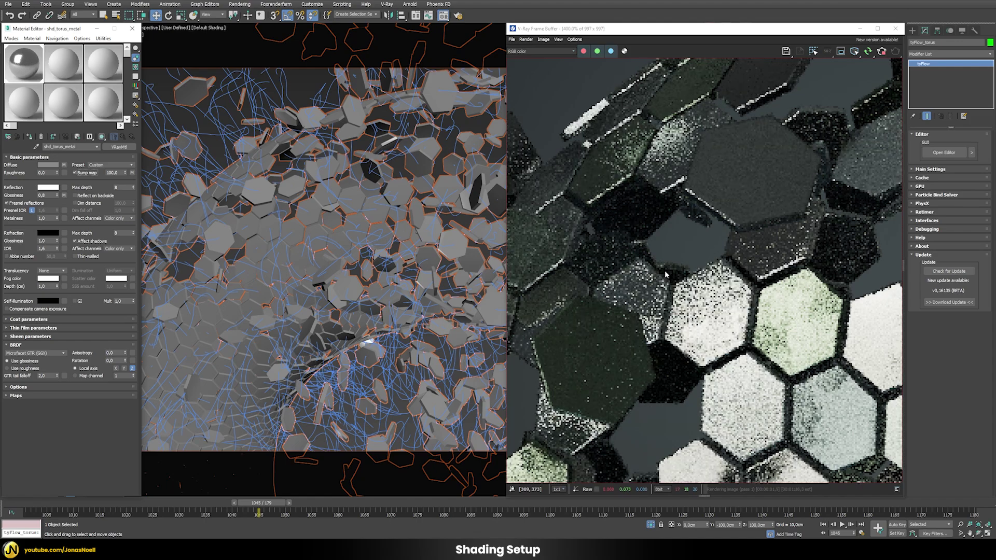
left_click(131, 174)
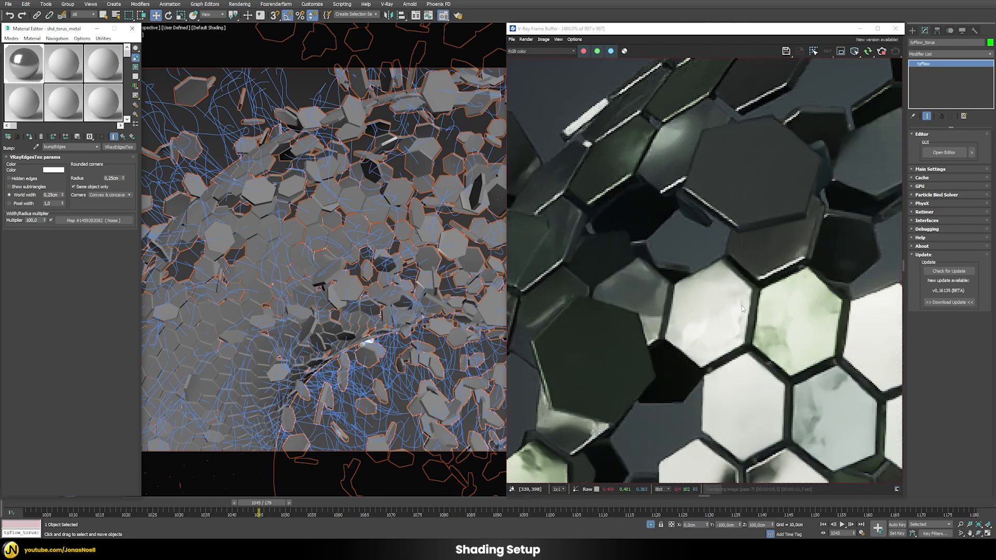
scroll(731, 291, "down", 4)
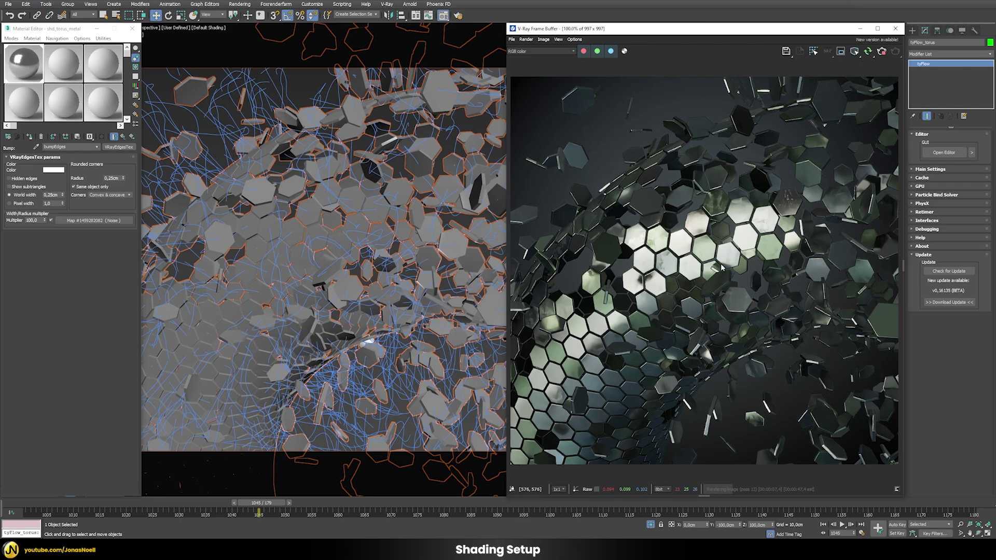
left_click(123, 137)
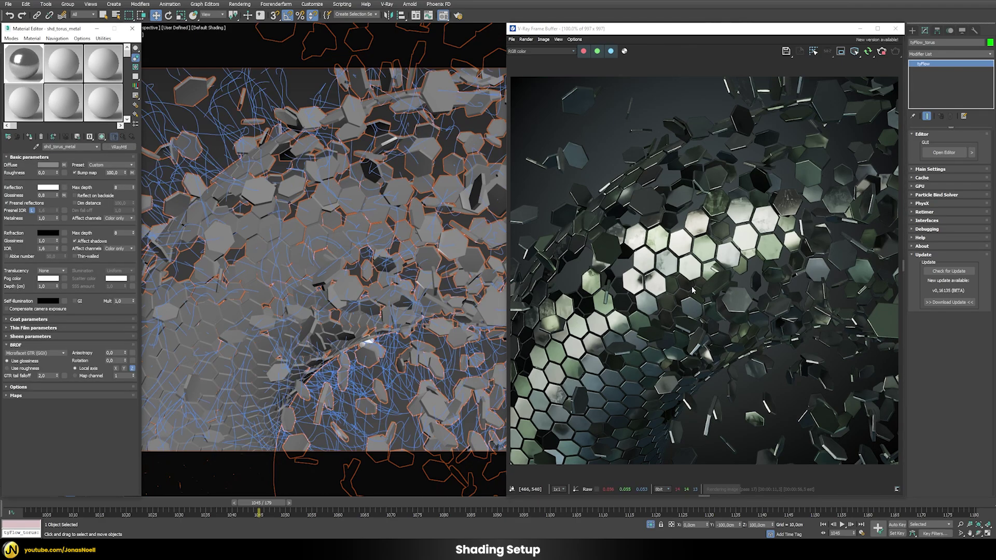
scroll(364, 271, "down", 8)
scroll(332, 291, "up", 3)
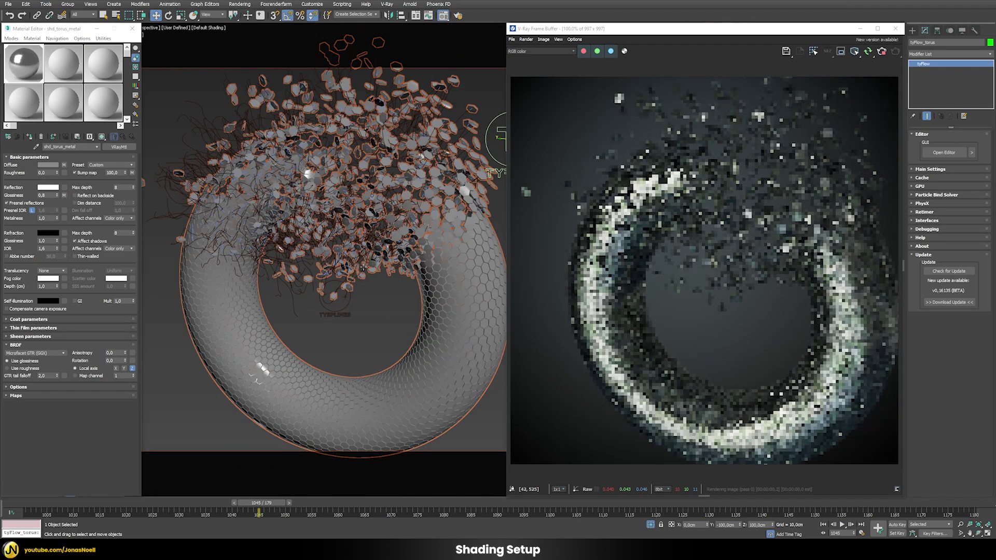
middle_click_drag(348, 251, 334, 237)
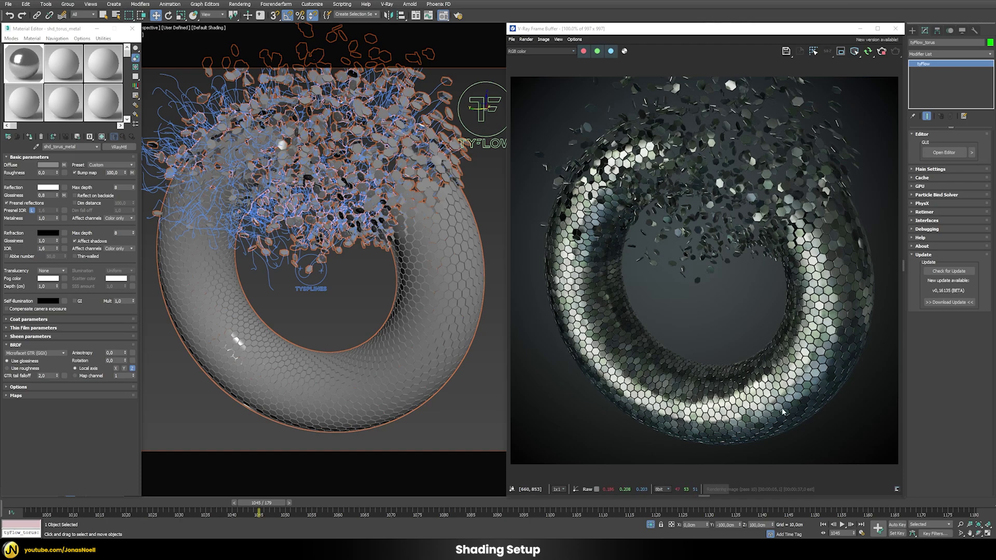
- Try a Gamma variation of 50 on the material's diffuse VRayMultiSubTex map, and undo it
left_click(63, 164)
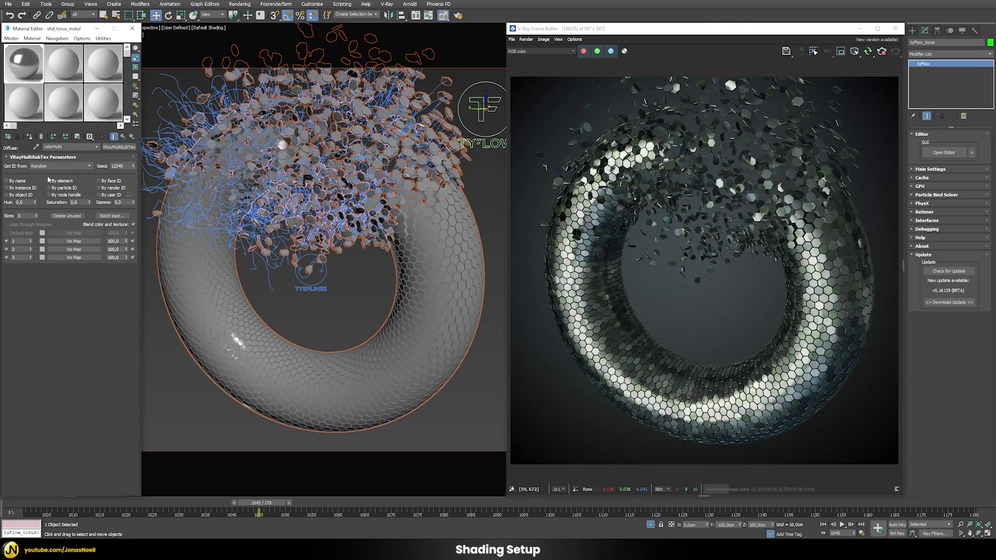
double_click(124, 202)
type("50")
key("Return")
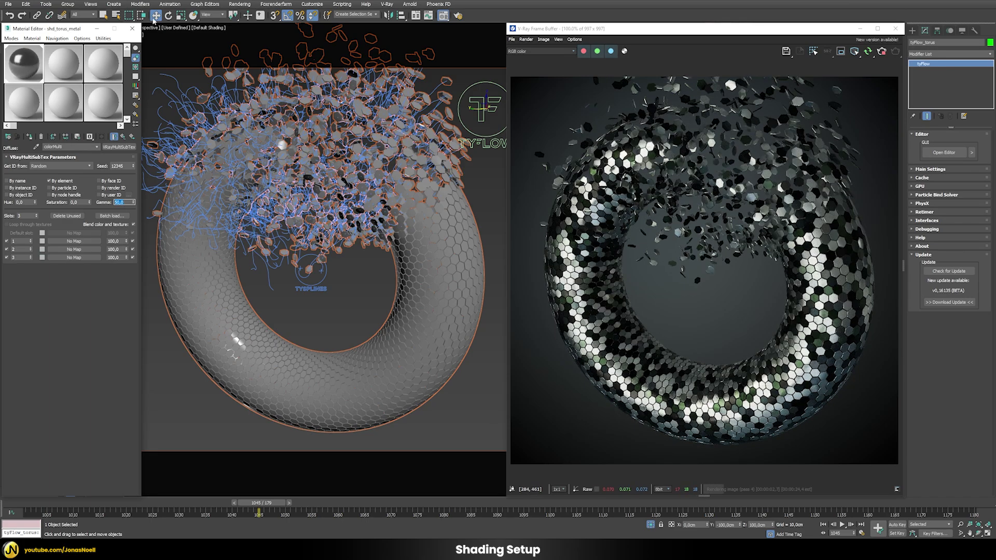
left_click(9, 16)
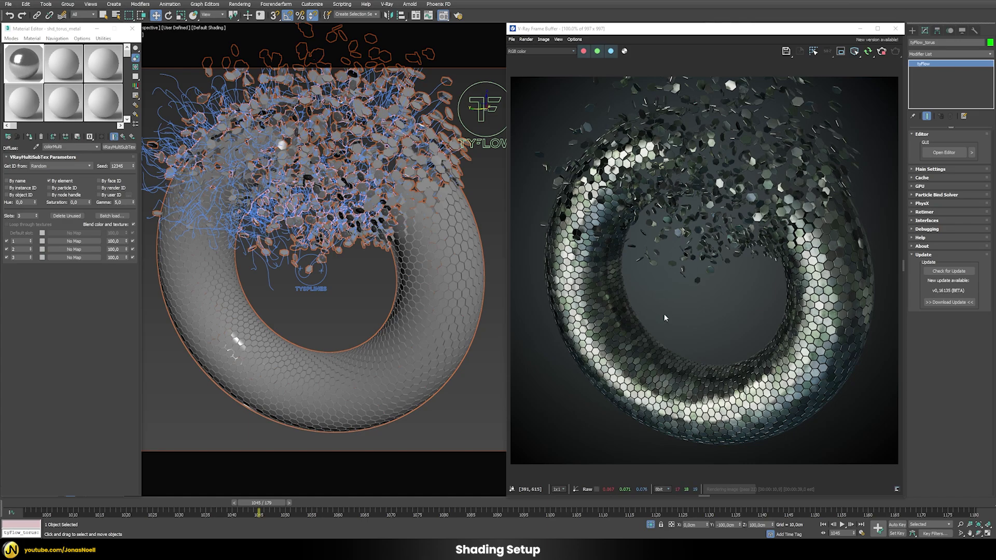
- Review the color variation across the rendered torus and return to the parent shd_torus_metal material
scroll(365, 261, "down", 3)
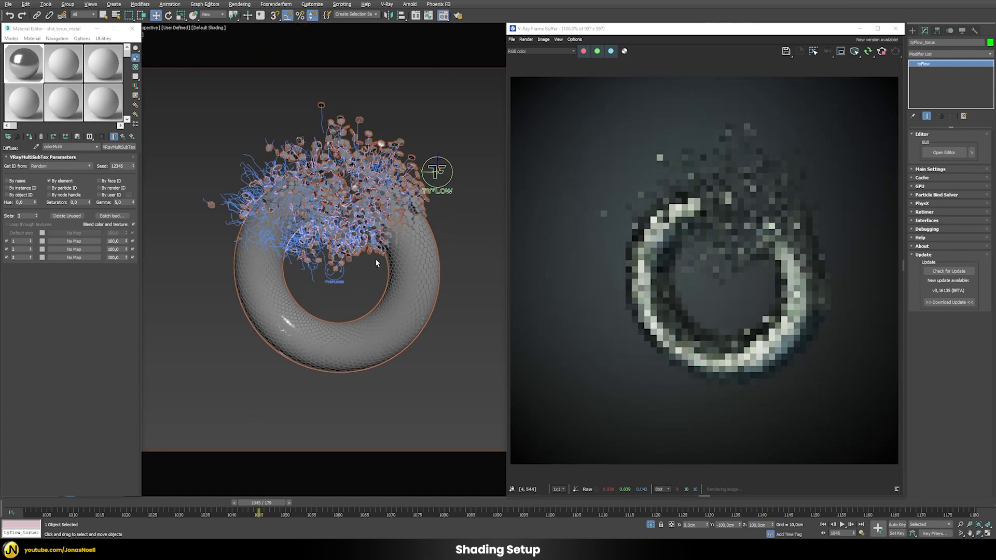
scroll(363, 262, "up", 3)
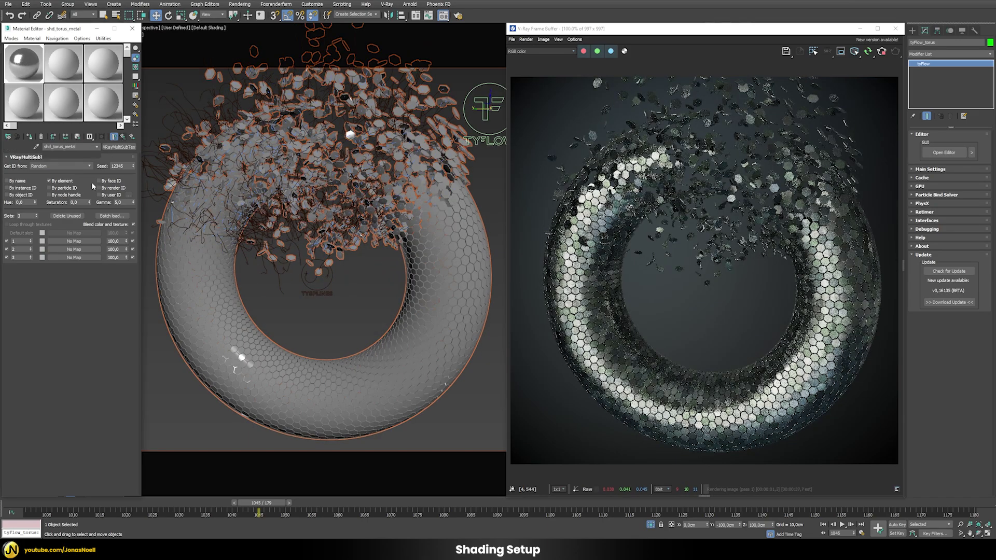
left_click(123, 136)
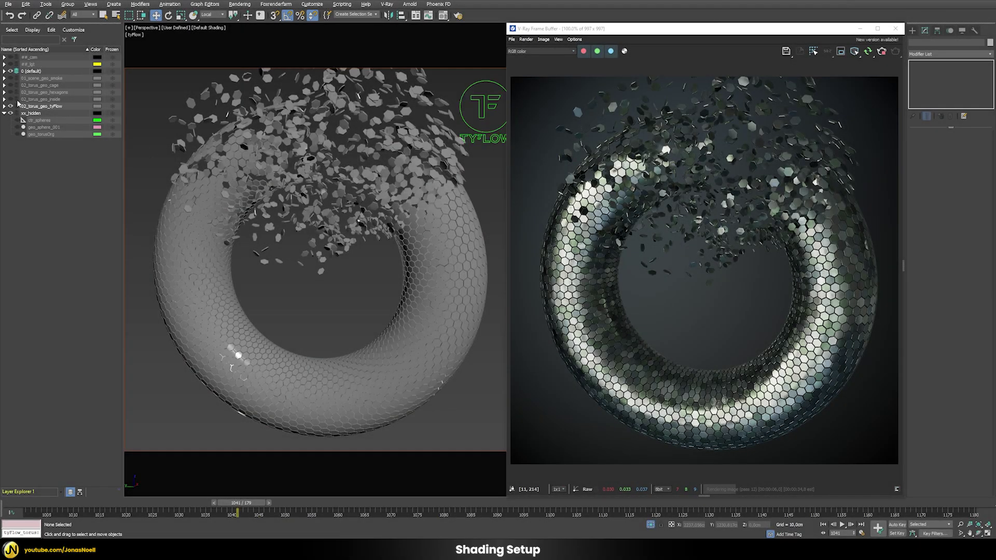
- Unhide the 02_torus_geo_cage layer and inspect the cage between the hexagons in the render
left_click(10, 85)
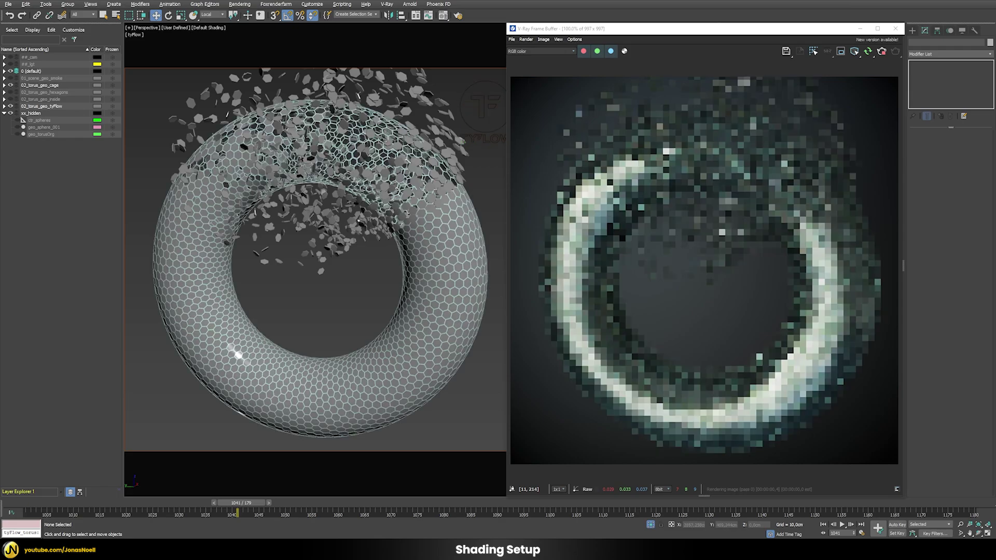
scroll(718, 188, "up", 4)
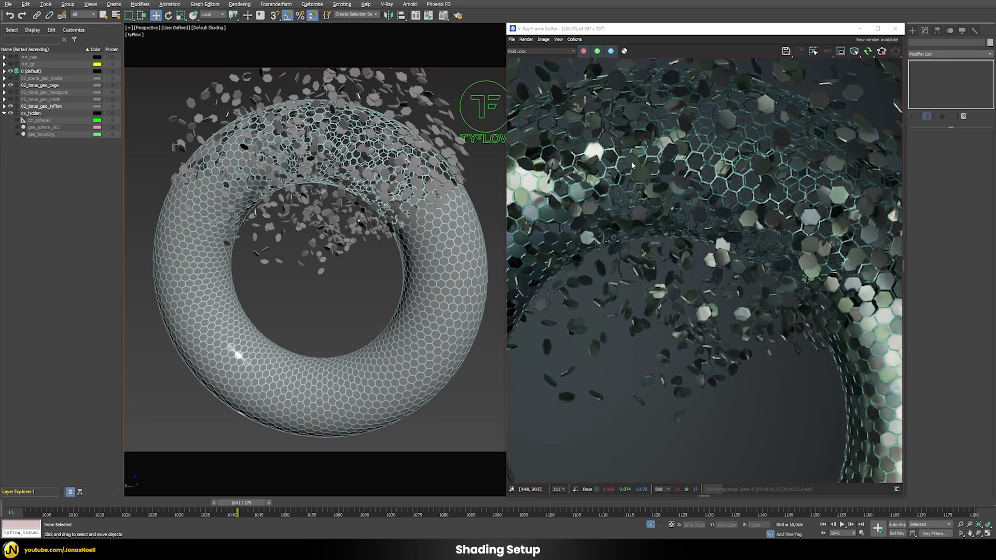
scroll(683, 276, "up", 4)
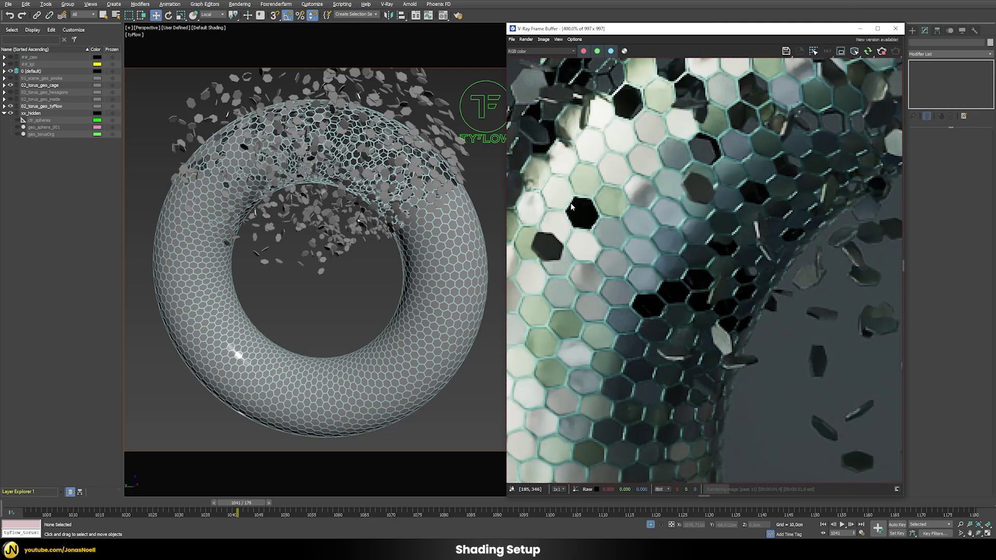
- Unhide geo_sphere_001 in the hidden layer, clone it as geo_sphere_002, and hide the original sphere
scroll(711, 193, "down", 6)
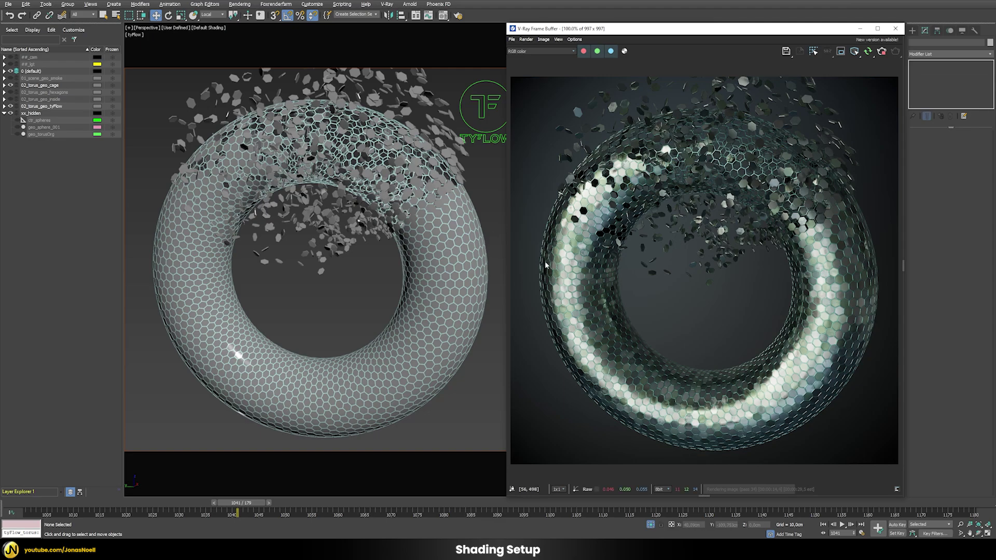
left_click(17, 127)
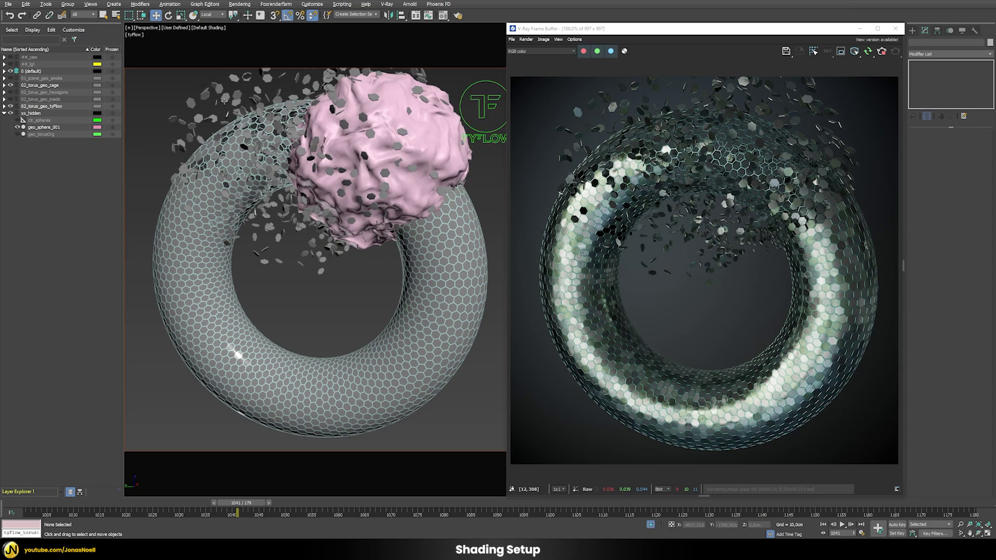
left_click(454, 154)
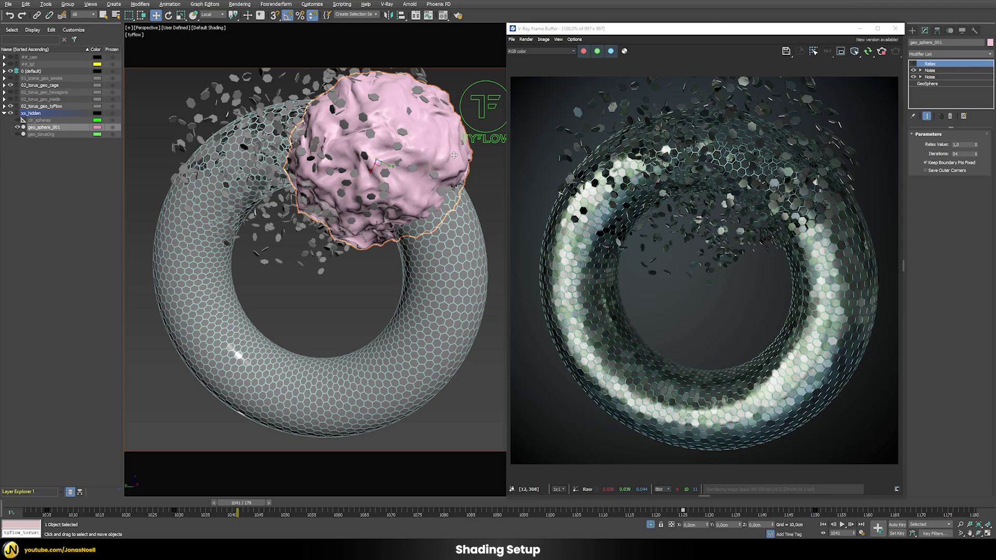
right_click(452, 219)
left_click(17, 127)
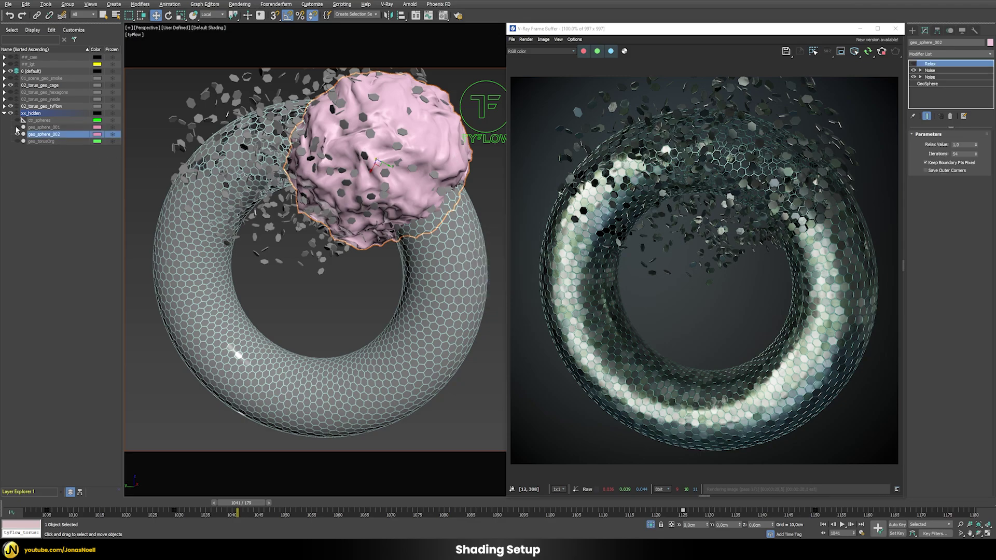
- Change the object color of the cloned sphere geo_sphere_002 to dark blue
left_click(989, 44)
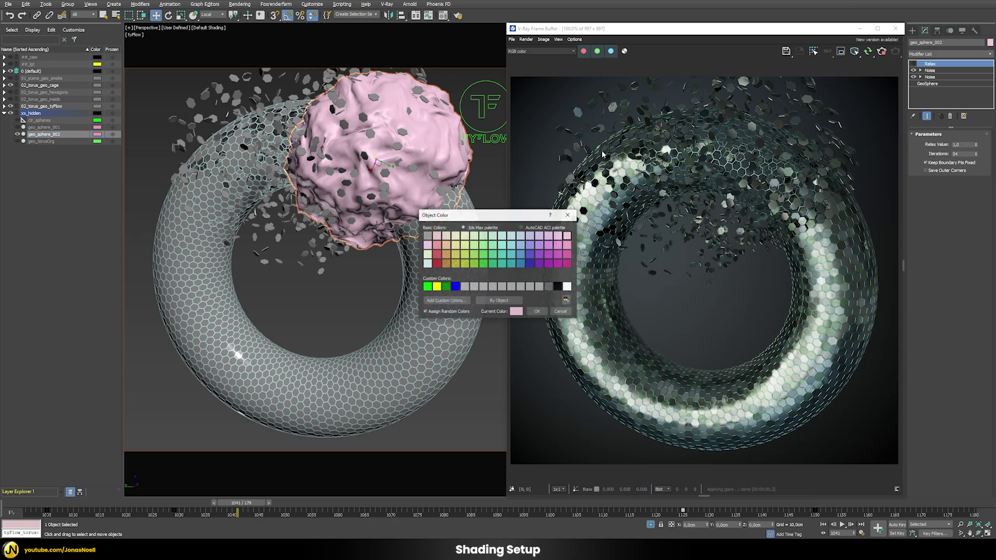
left_click(529, 264)
left_click(537, 311)
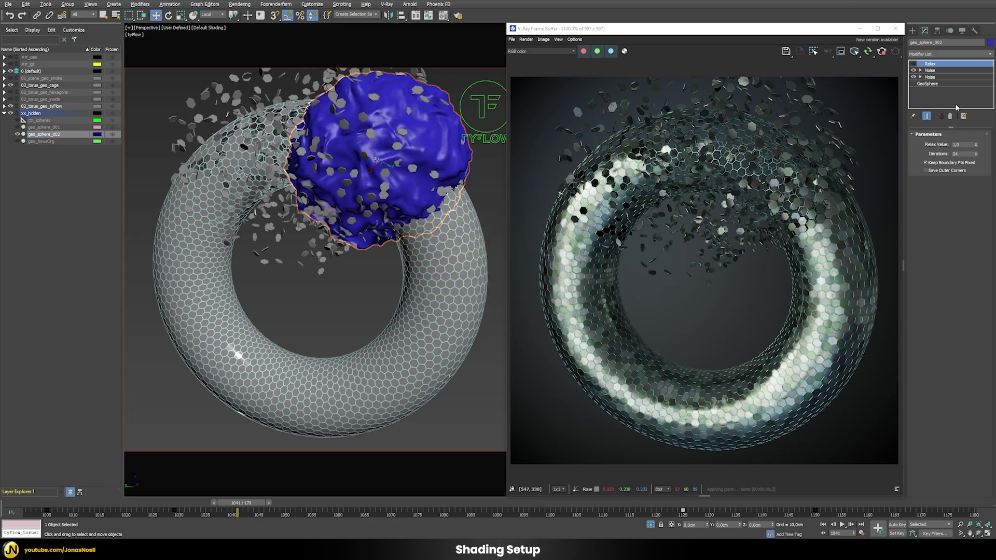
- Add a Slice modifier to the blue sphere, between the Relax and upper Noise modifiers
left_click(932, 63)
left_click(929, 53)
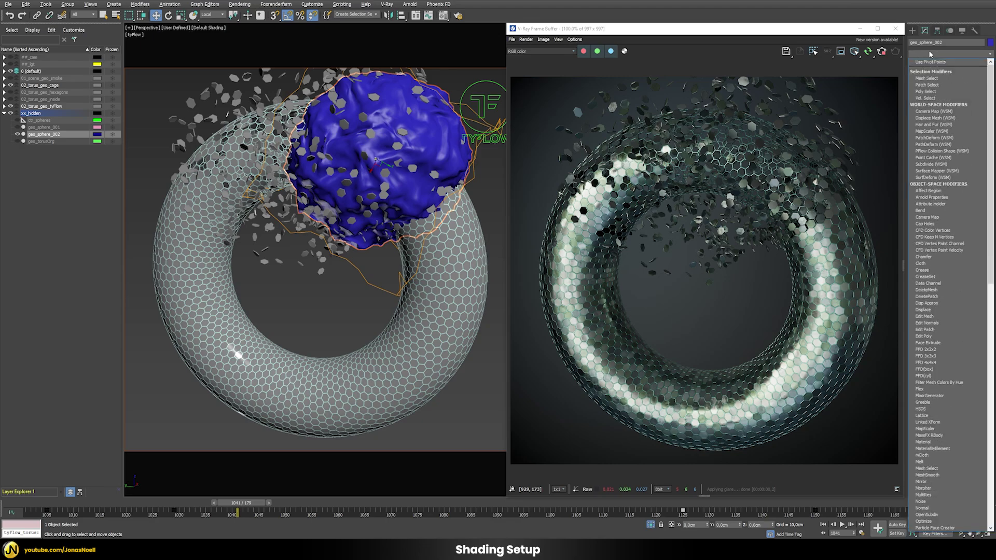
type("slice")
key("Return")
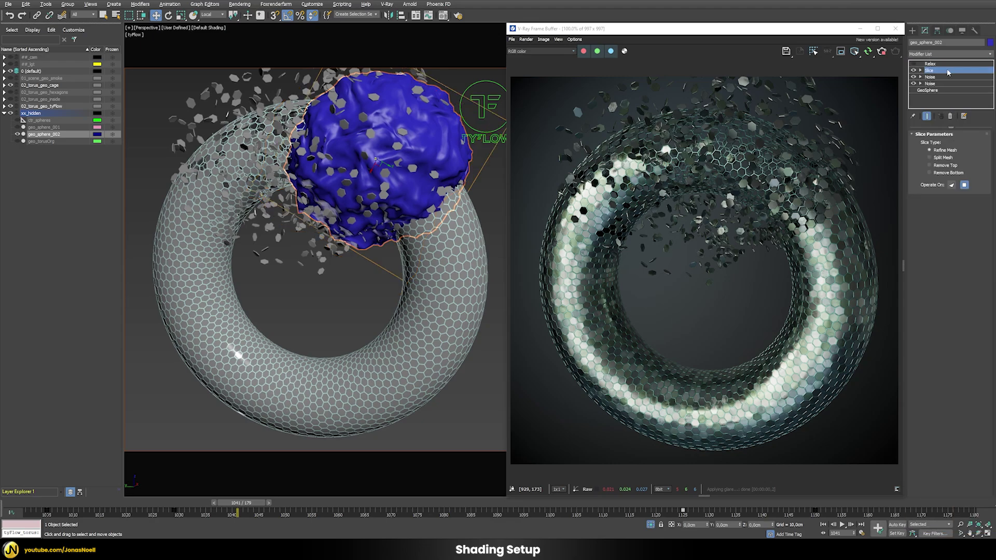
- Rotate and move the slice plane diagonally through the blue sphere with Remove Top as slice type, then compare the cut off and on
key("1")
key("e")
left_click_drag(376, 144, 343, 155)
left_click(952, 166)
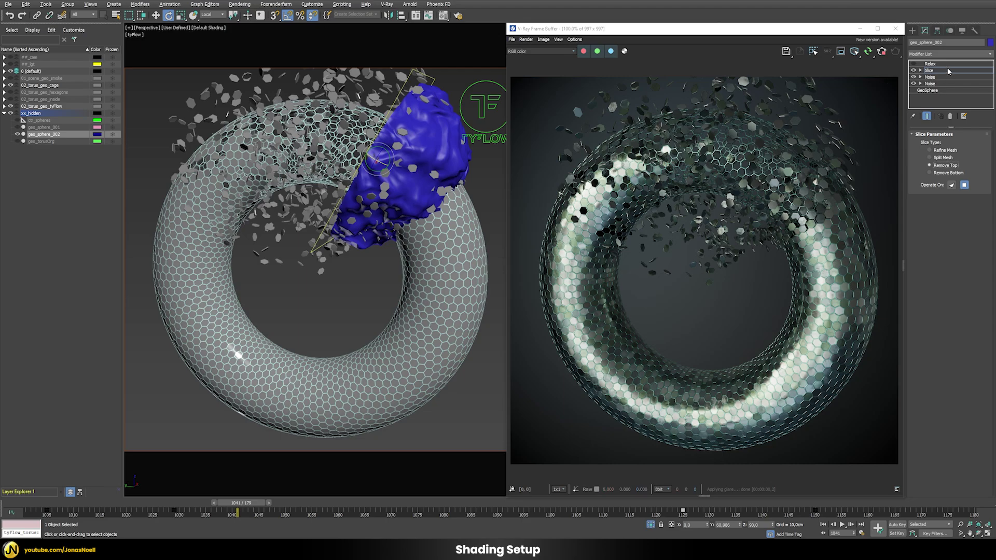
left_click(931, 71)
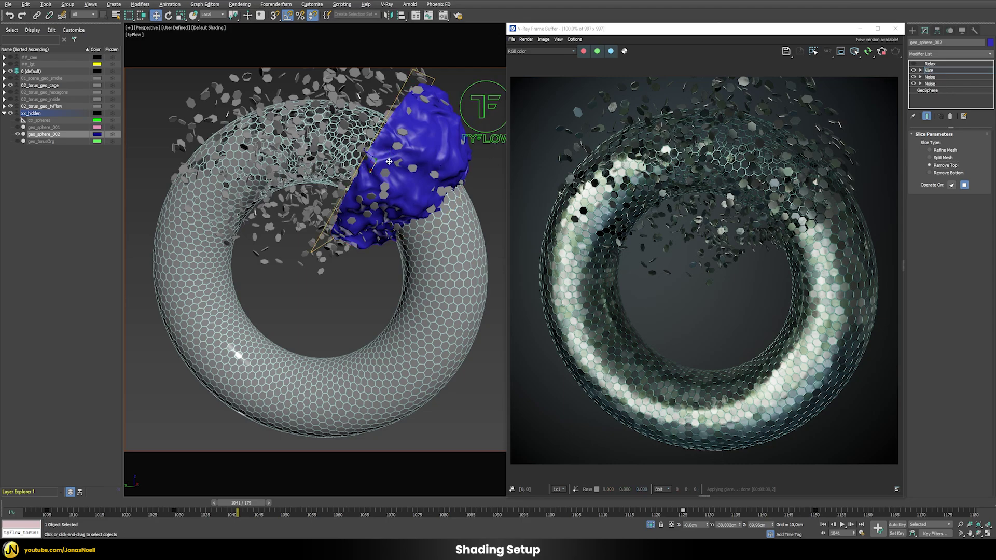
key("w")
left_click_drag(371, 158, 412, 159)
key("e")
key("w")
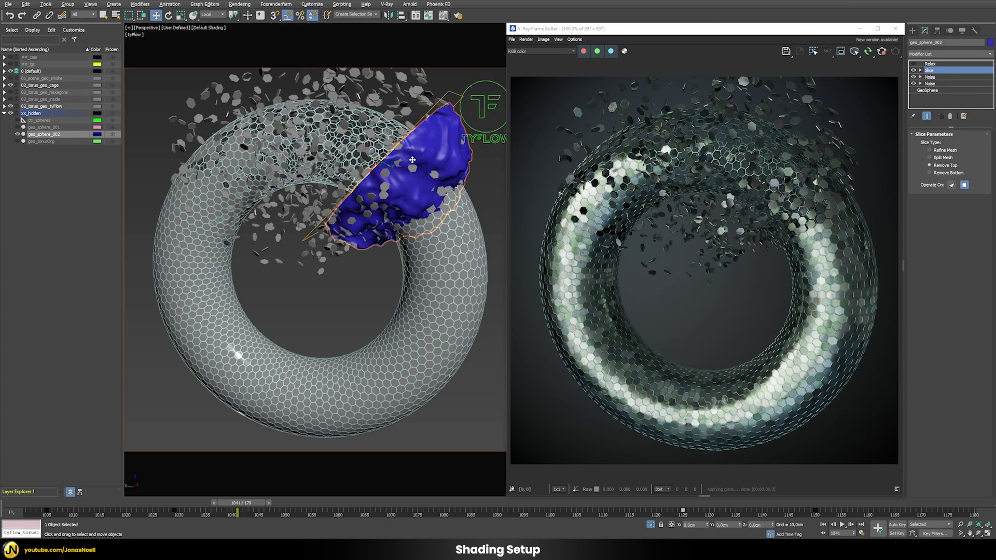
left_click(913, 70)
left_click(913, 70)
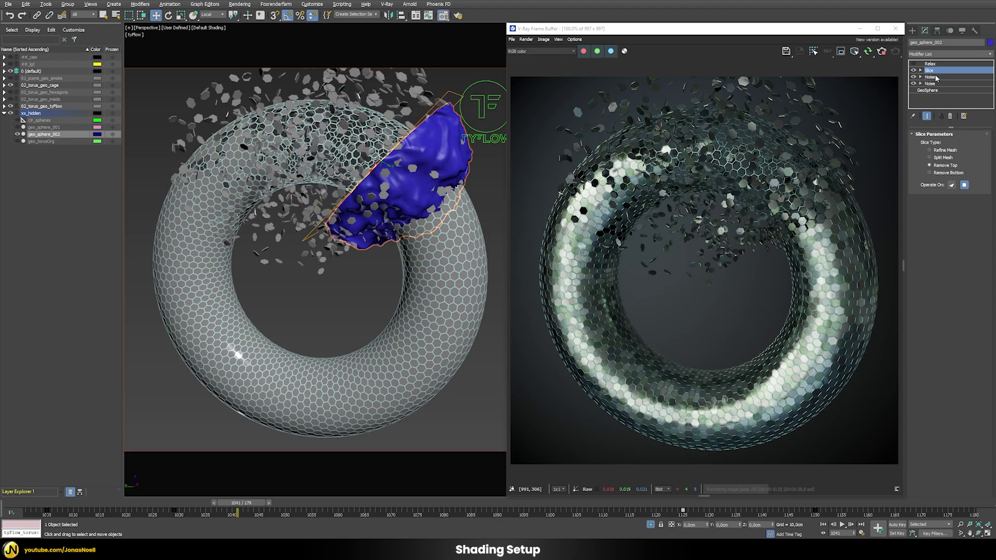
- Add geo_sphere_002 to the shd_torus_cage self-illumination VRayDistanceTex objects and compare the rendered glow with the sphere's Slice modifier off and on
key("m")
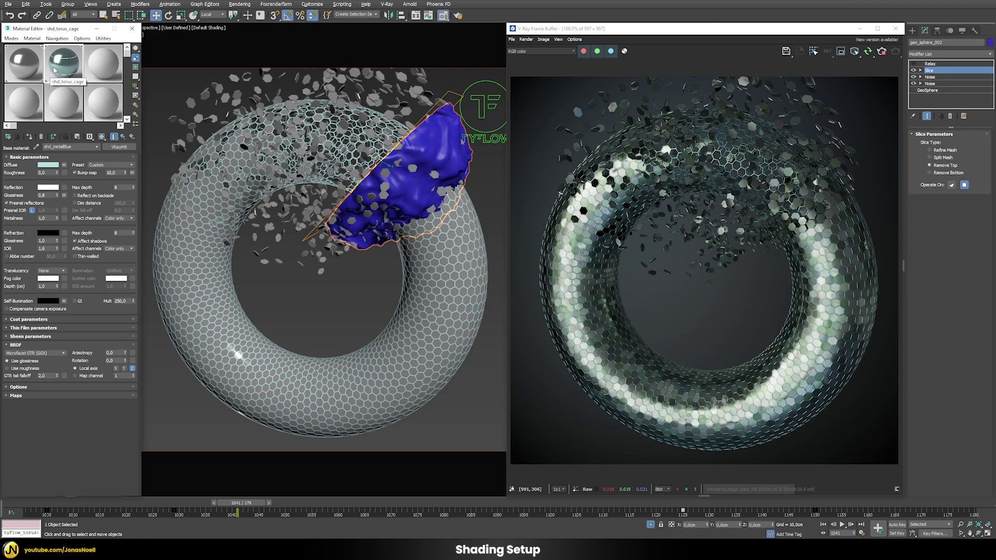
left_click(63, 301)
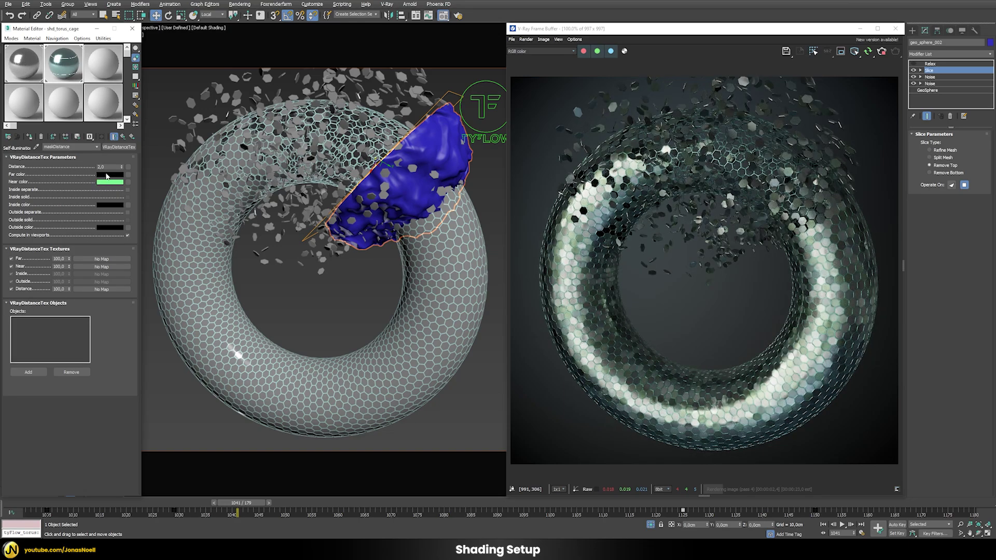
left_click(28, 371)
left_click(449, 133)
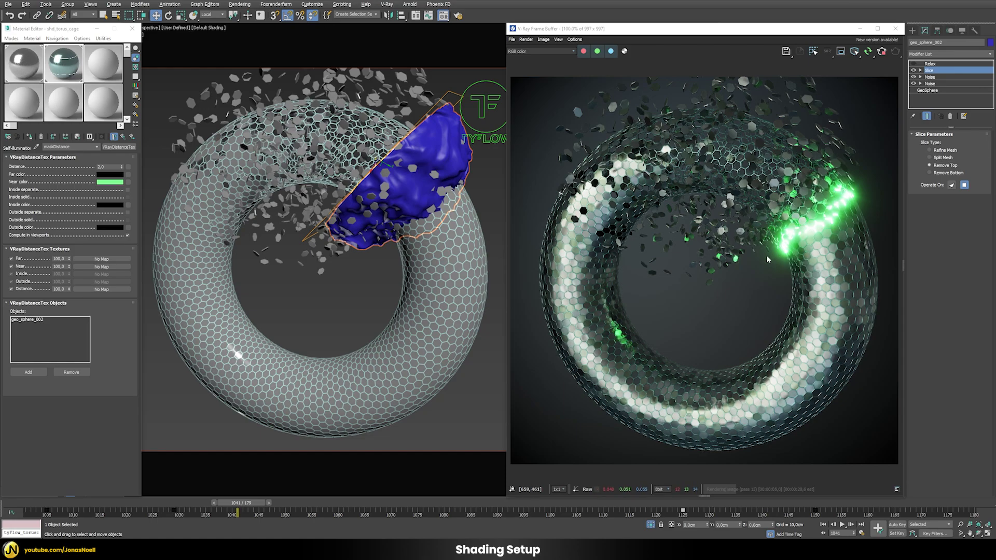
left_click(914, 70)
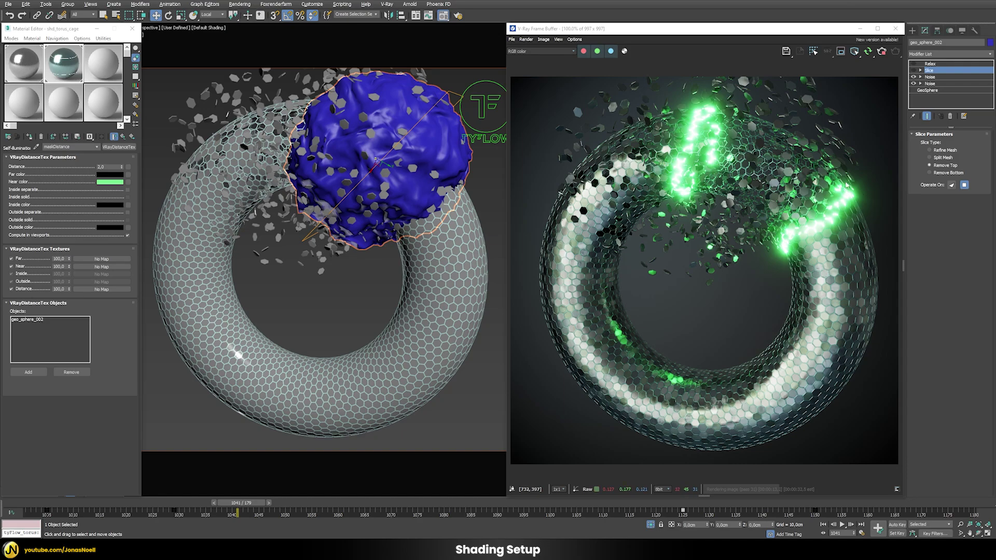
left_click(913, 71)
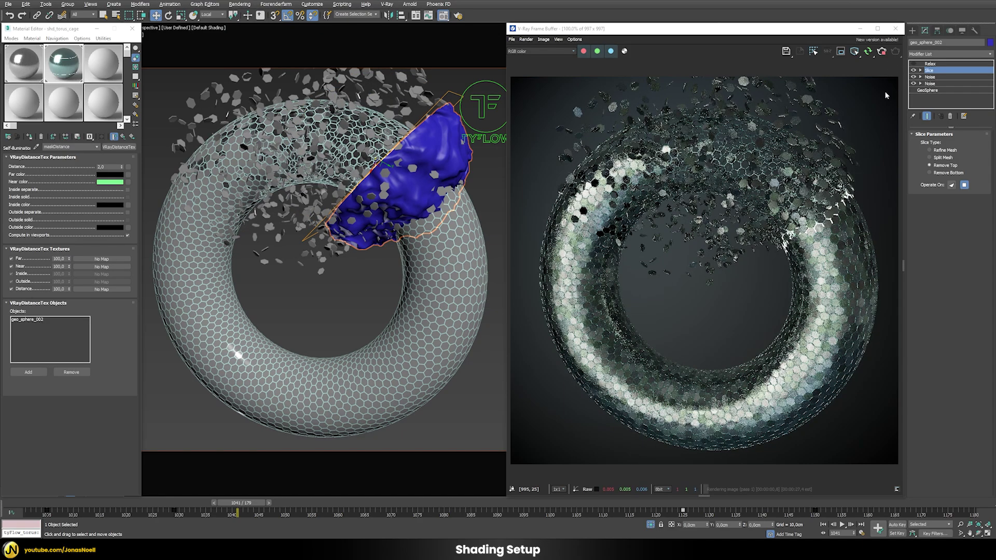
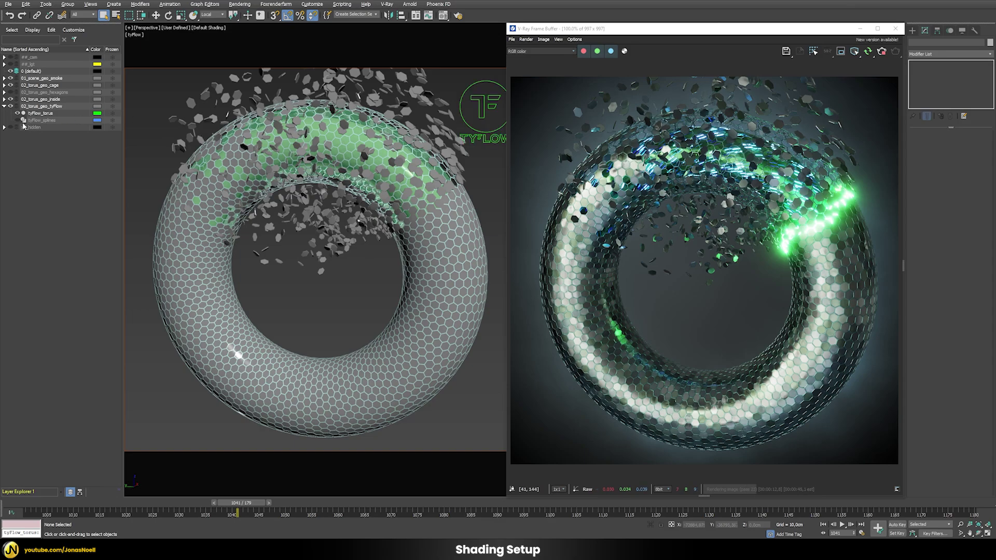
- Unhide tyFlow_splines, add a tySplineMesher modifier to it, and restart the interactive render to include the meshed splines
left_click(18, 119)
left_click(42, 121)
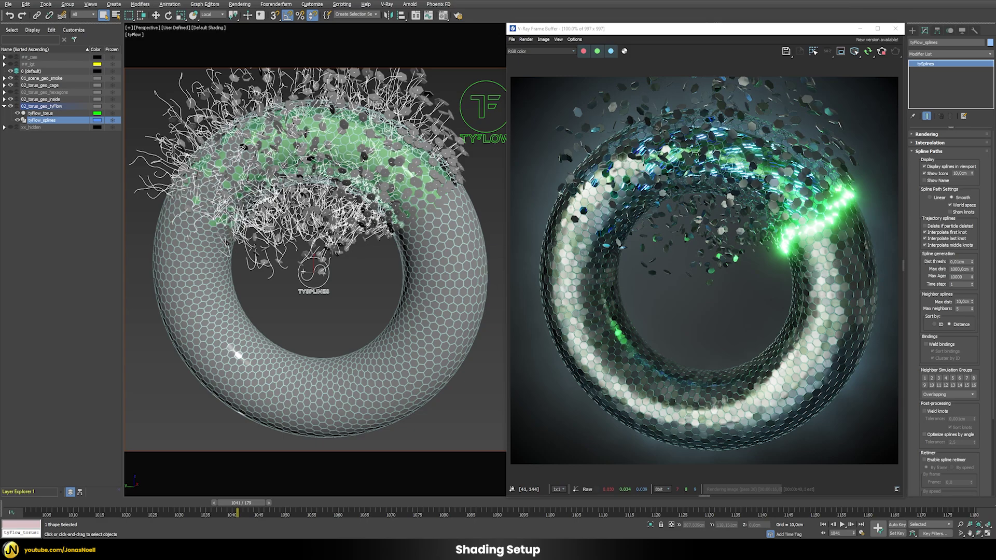
left_click(921, 55)
type("tyBend")
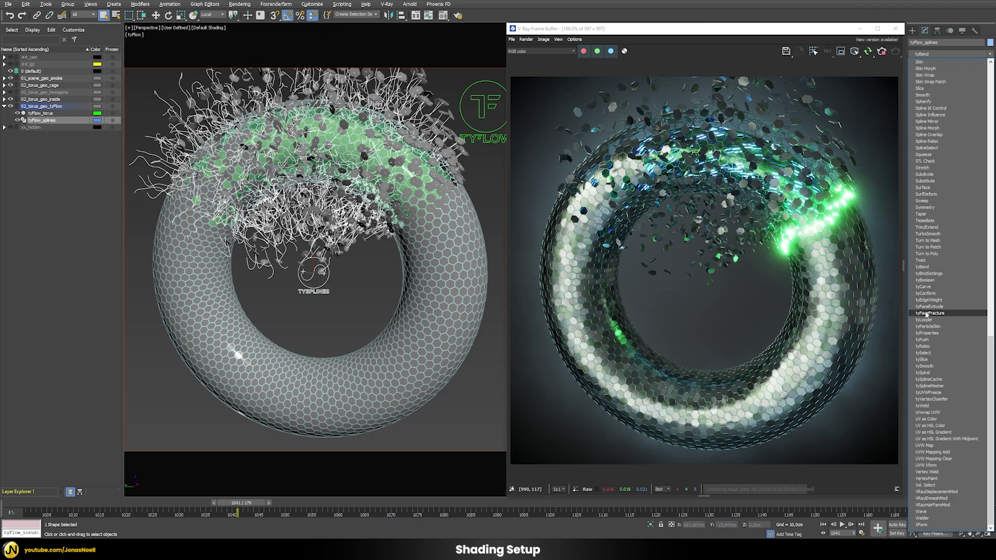
left_click(943, 388)
left_click(867, 52)
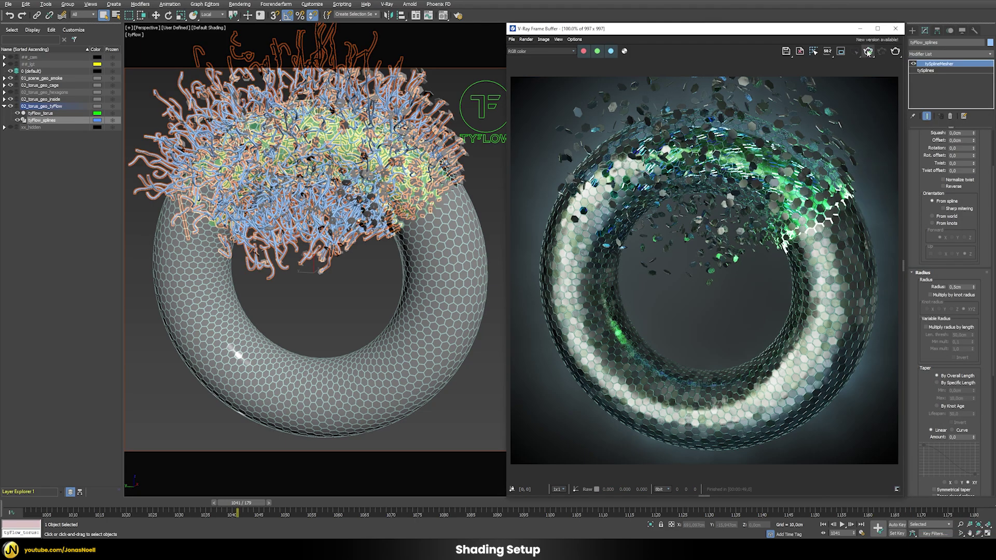
left_click(867, 52)
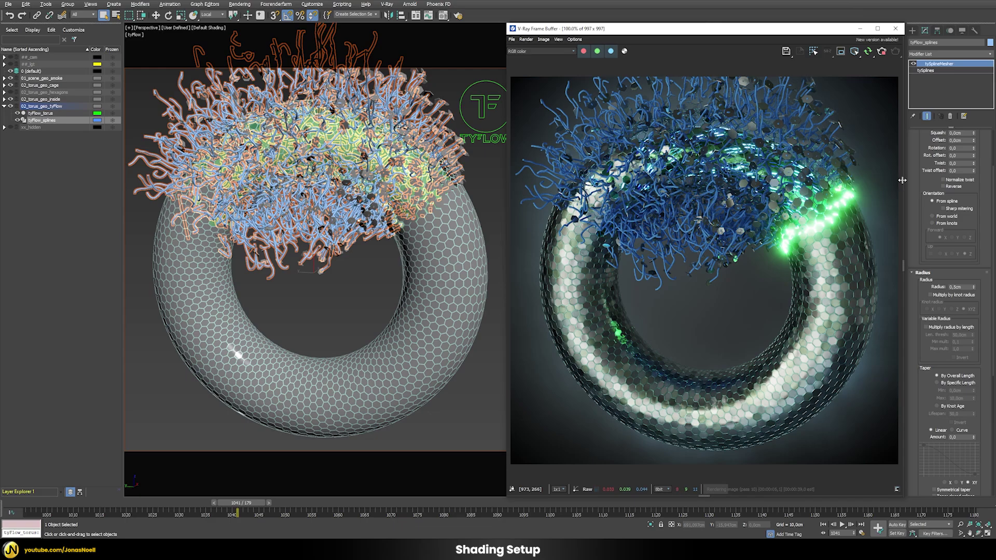
- Set the tySplineMesher taper amount to 1 and the spline radius to 0,25 cm
scroll(908, 296, "up", 4)
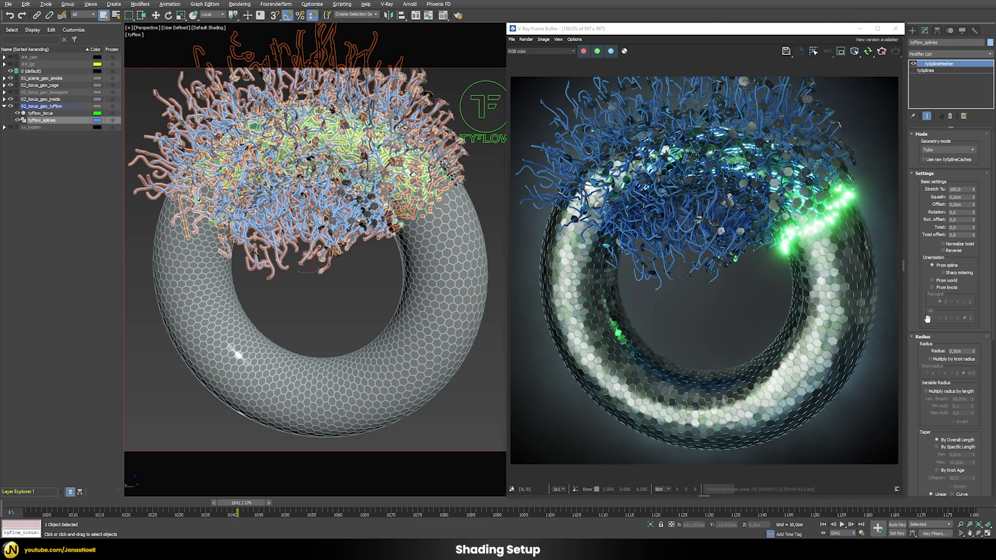
scroll(927, 318, "down", 4)
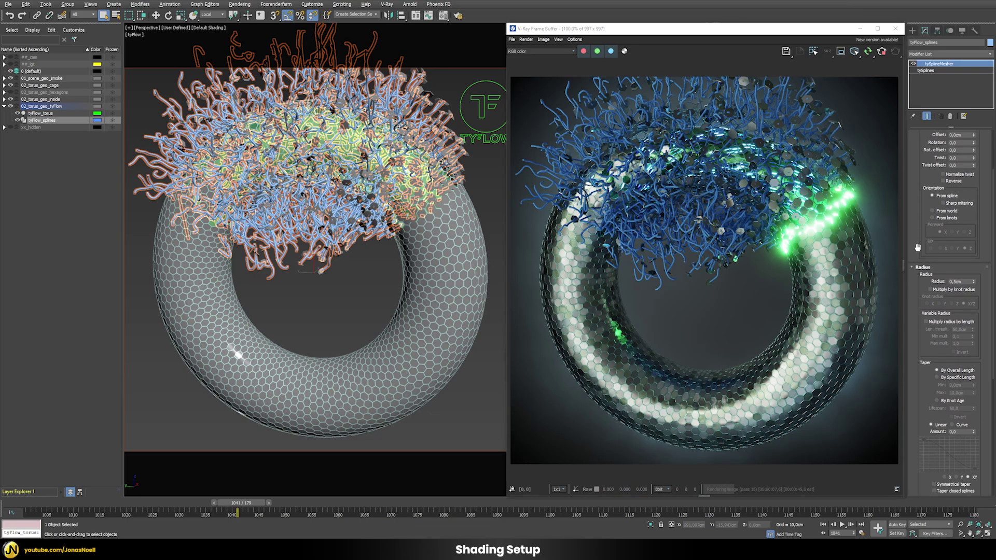
double_click(962, 432)
type("1")
key("Return")
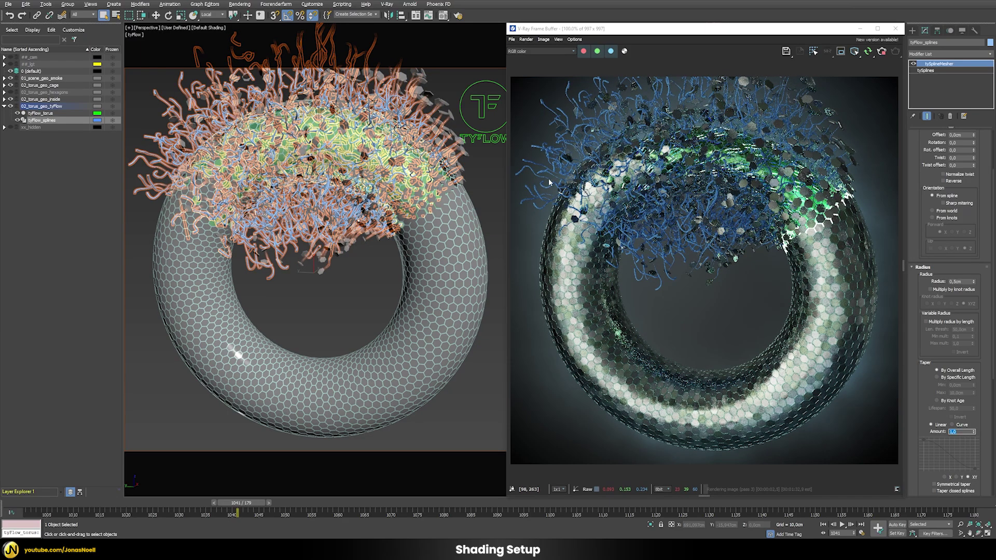
double_click(961, 282)
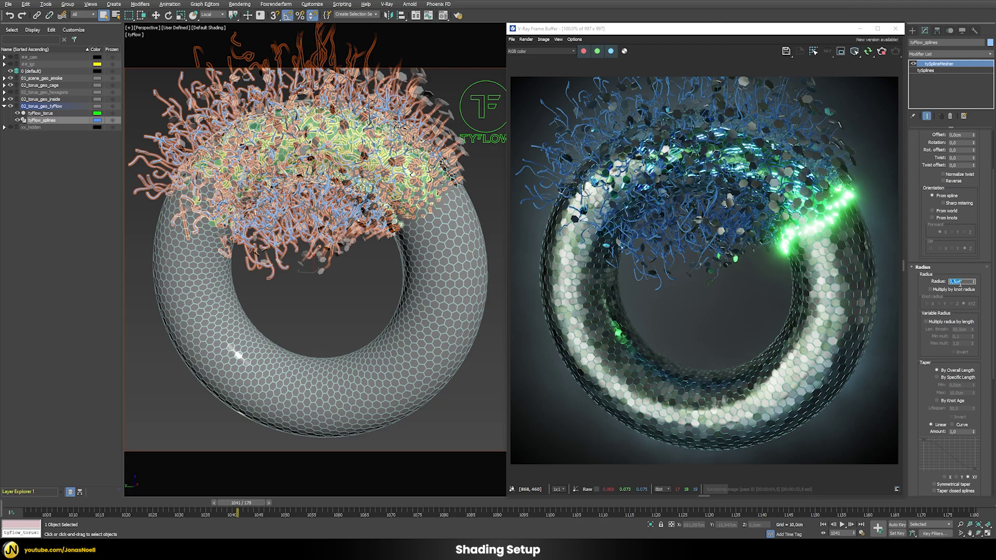
type("0,25")
key("Return")
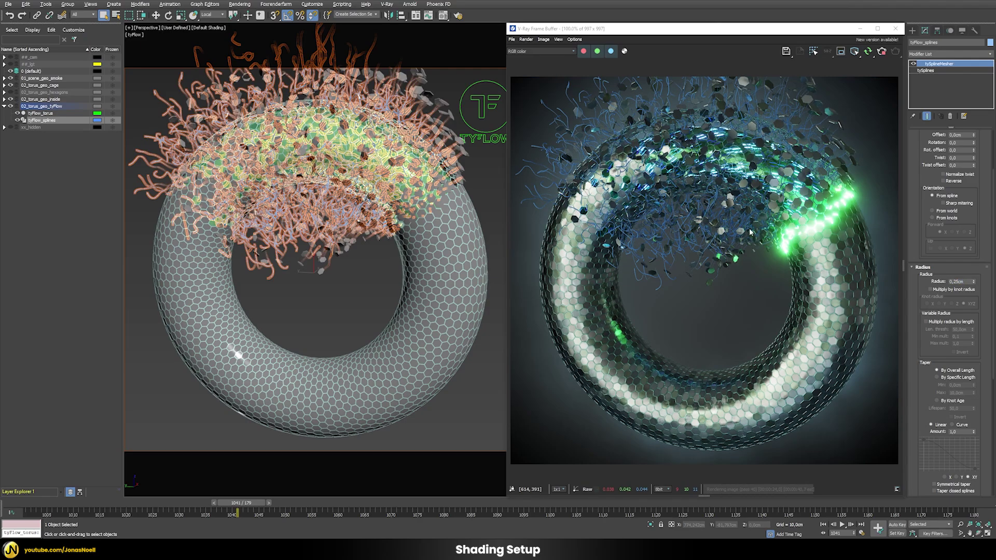
- Assign the 09 - Default VRayLightMtl to tyFlow_splines and open its opacityRamp Gradient Ramp opacity map
key("m")
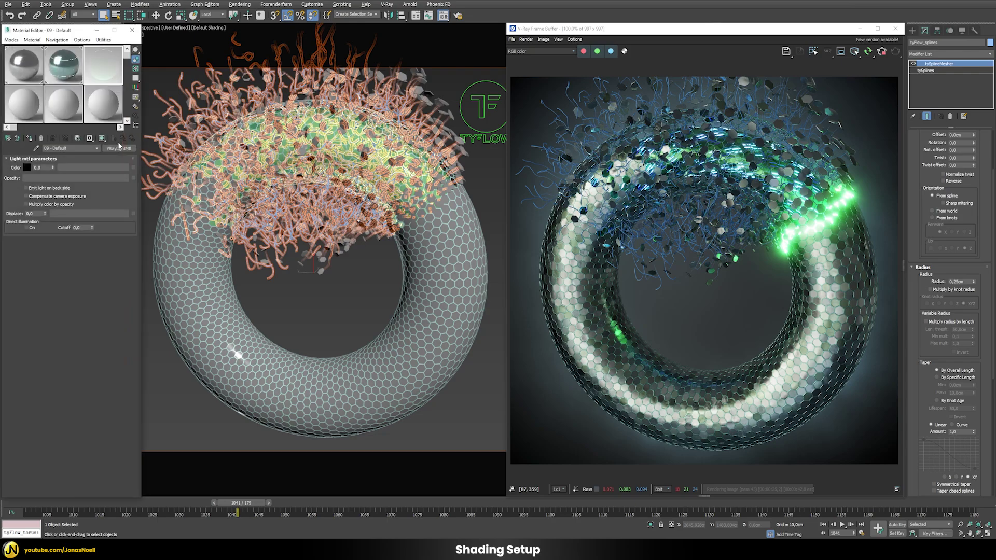
left_click(30, 138)
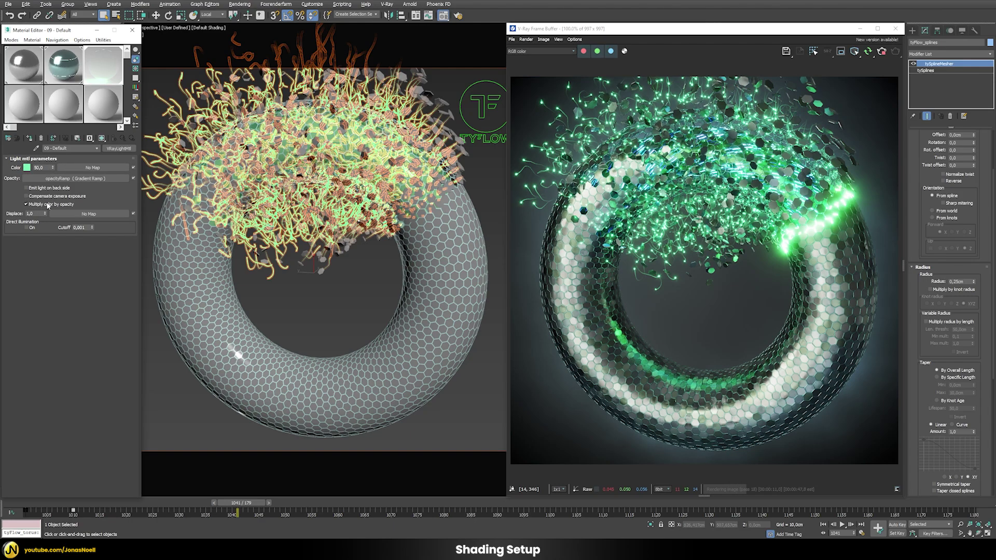
left_click(88, 180)
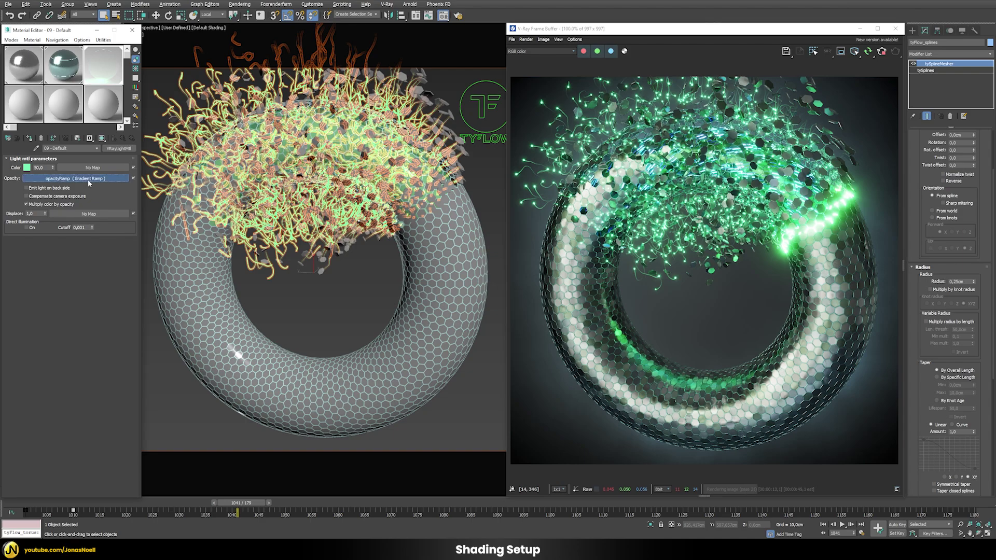